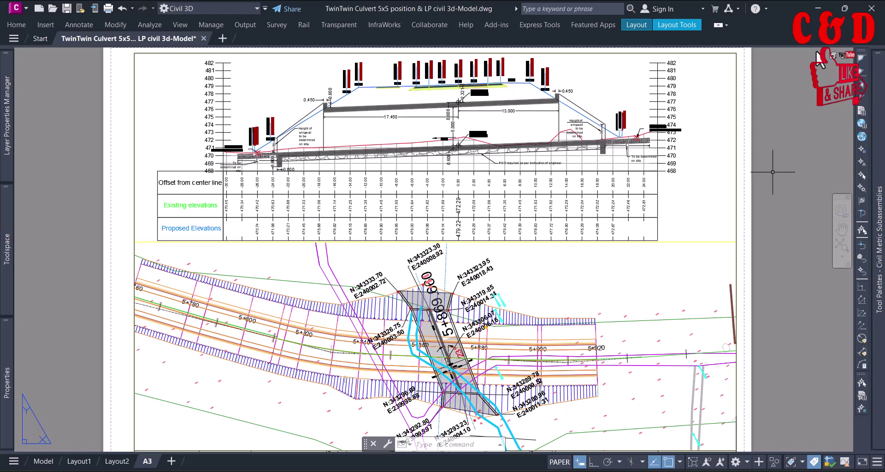
Inspect the culvert plan on the A3 layout and switch to model space.
scroll(482, 347, up, 2)
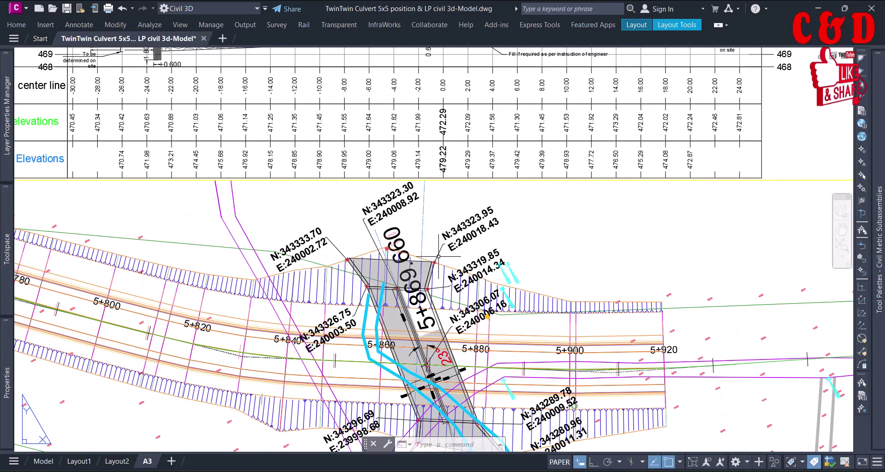
scroll(439, 255, up, 2)
middle_drag(454, 288, 471, 233)
middle_drag(412, 160, 406, 245)
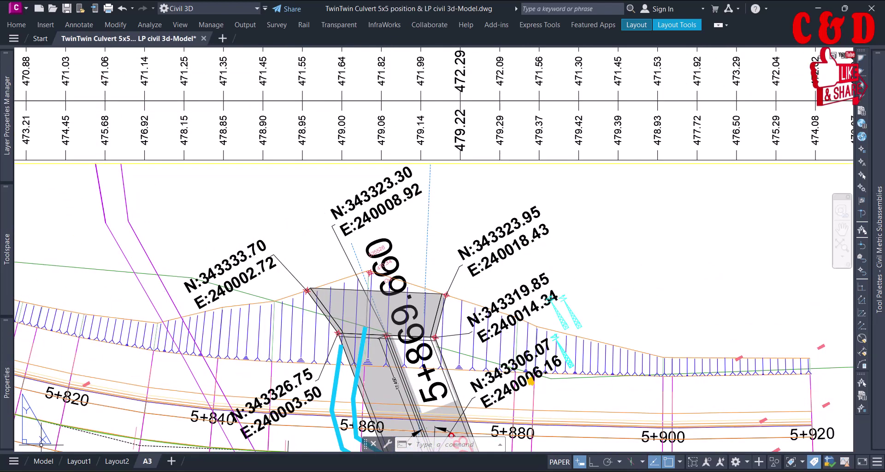
click(44, 461)
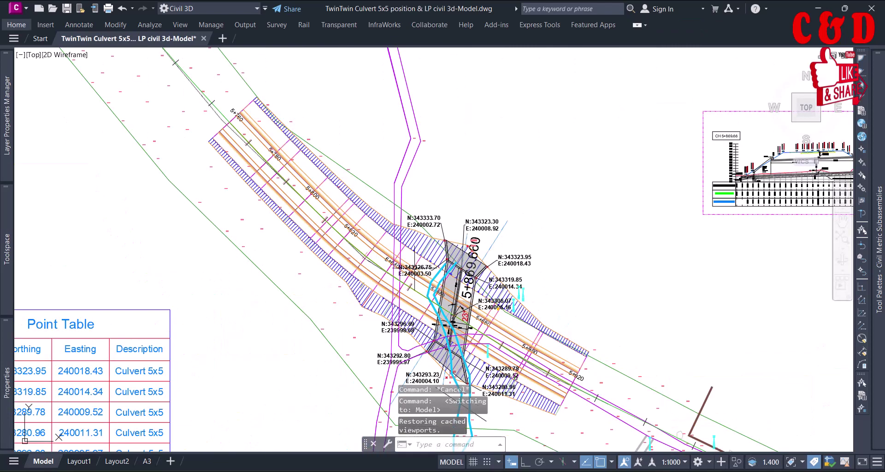
scroll(532, 277, up, 3)
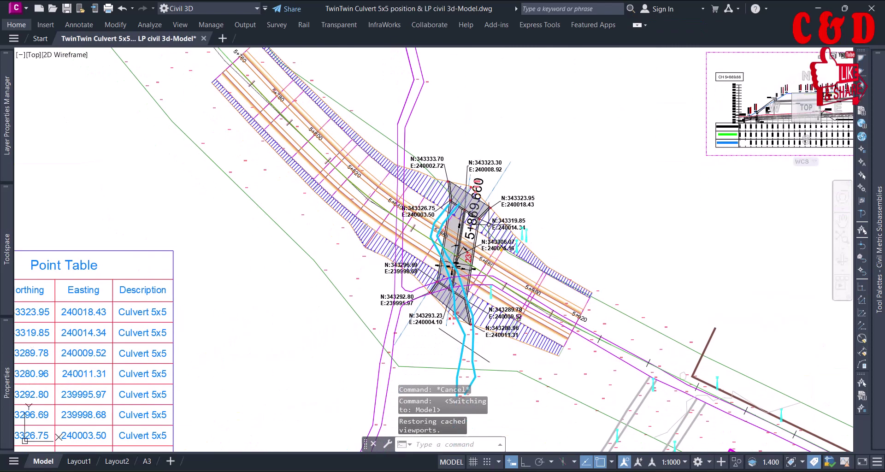
middle_drag(504, 255, 506, 283)
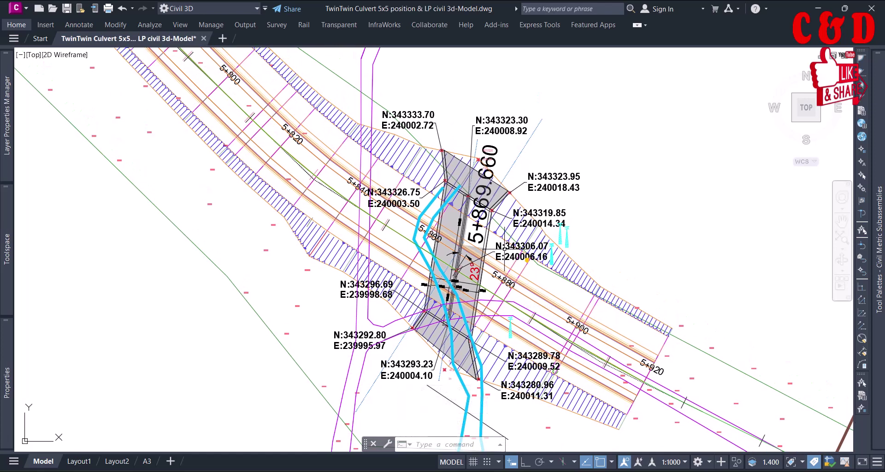
click(496, 251)
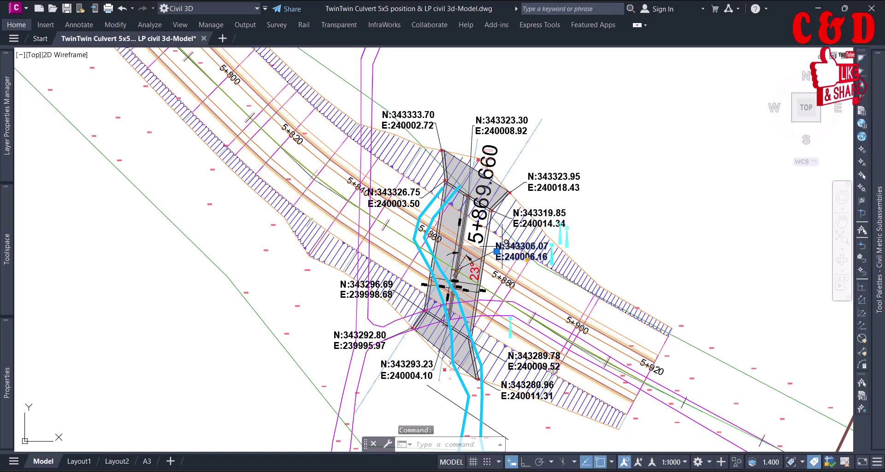
key(Escape)
Delete the coordinate label N:343323.95 E:240018.43 with its leader and point marker at the wingwall's outer corner.
scroll(500, 256, up, 2)
middle_drag(546, 205, 547, 242)
scroll(547, 242, up, 3)
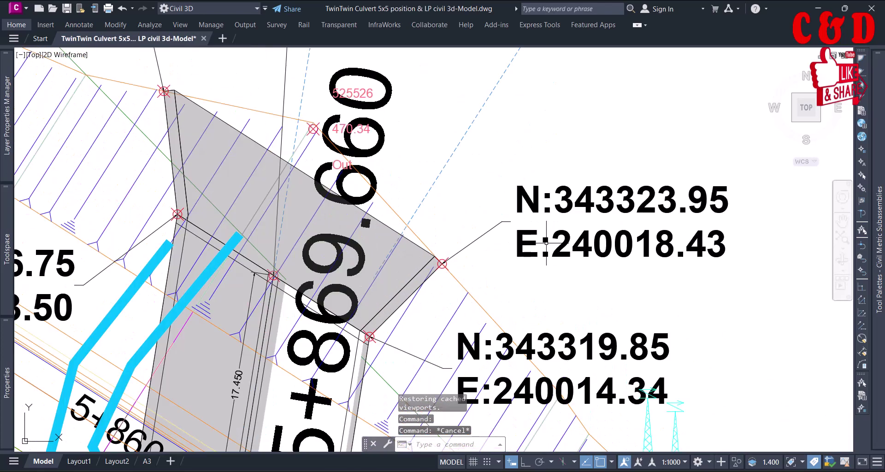
click(566, 203)
key(Delete)
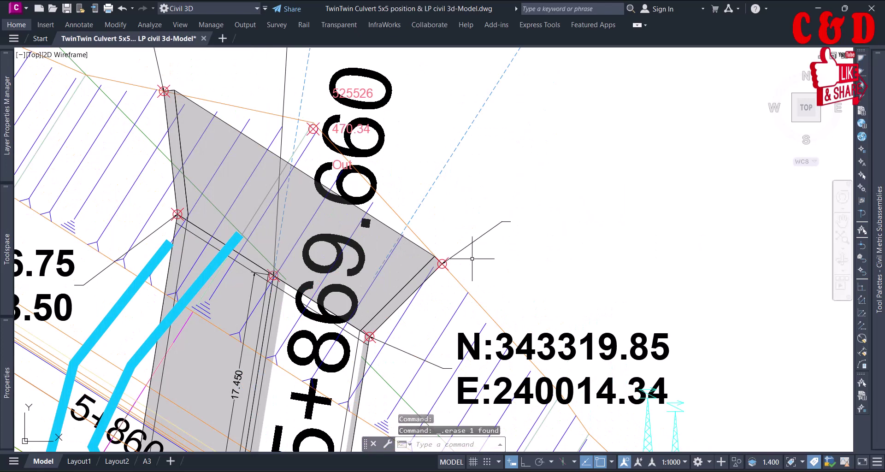
click(445, 259)
key(Delete)
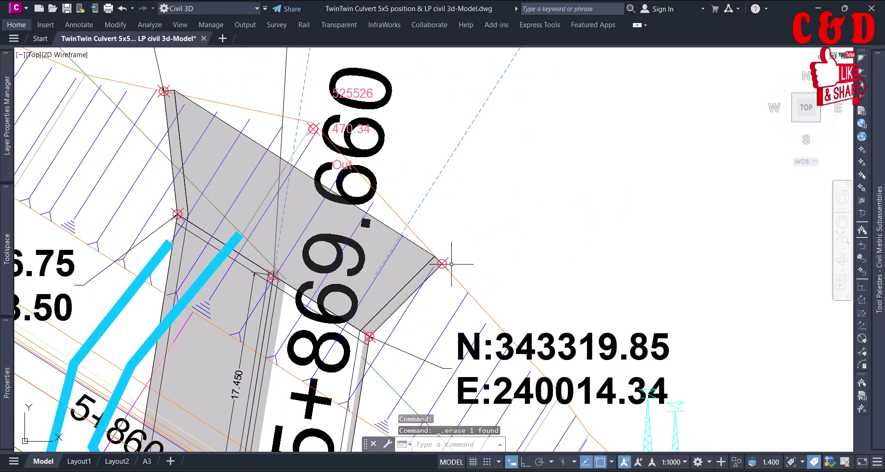
scroll(443, 261, up, 4)
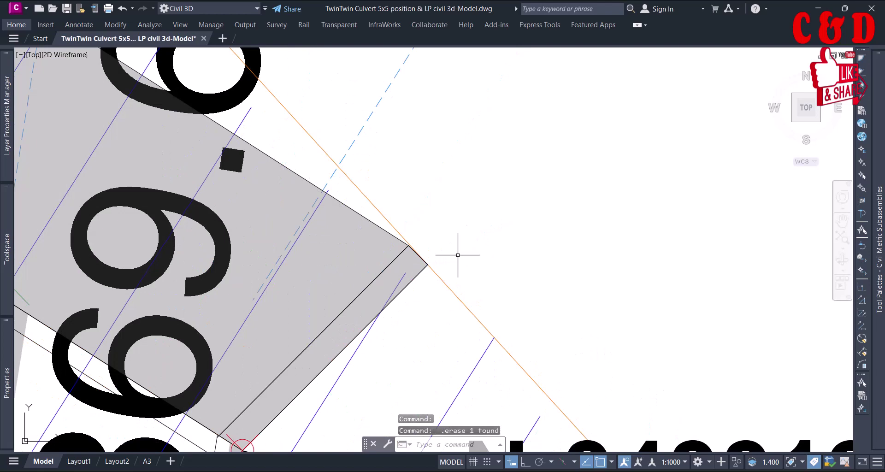
Examine the culvert's wingwall corners, point markers and remaining coordinate labels in the plan.
scroll(461, 248, down, 4)
scroll(486, 305, down, 1)
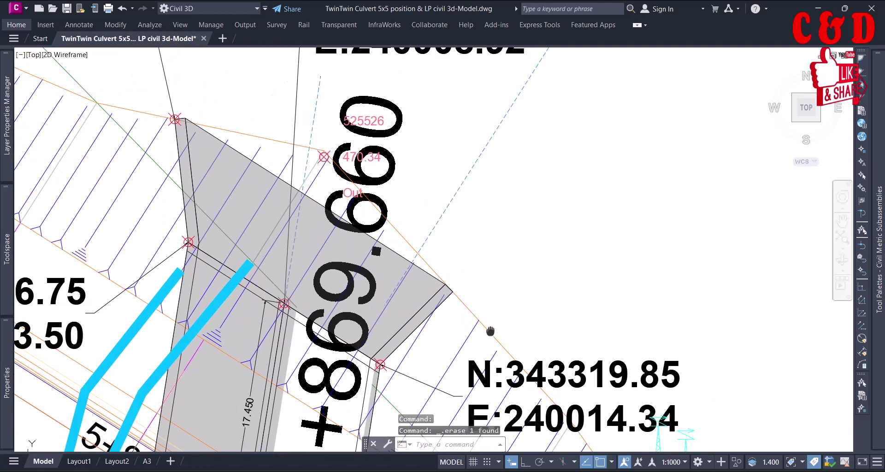
scroll(478, 293, down, 1)
middle_drag(476, 291, 480, 288)
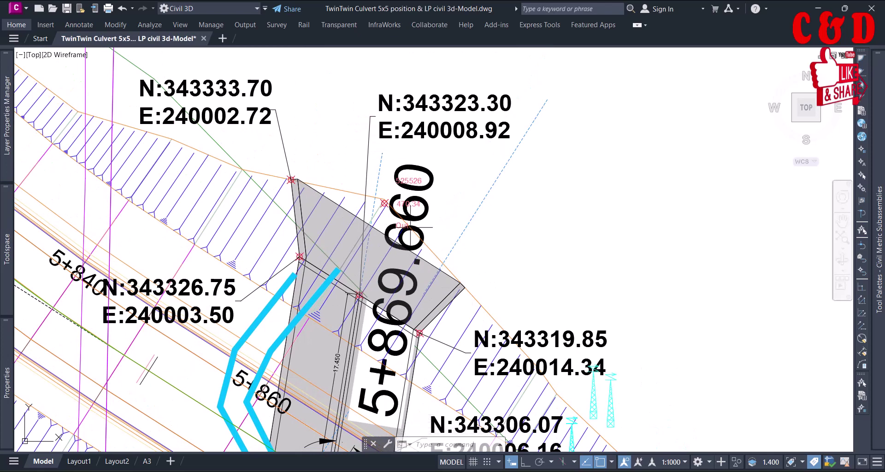
scroll(418, 333, up, 2)
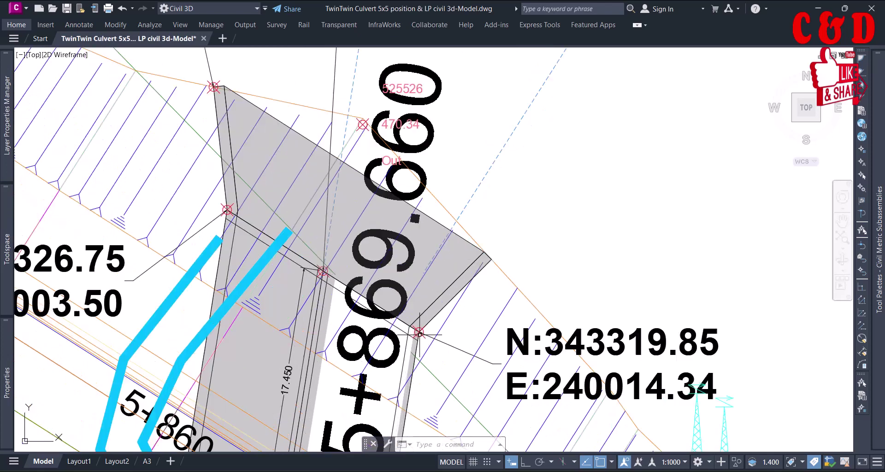
scroll(421, 333, up, 1)
middle_drag(543, 247, 576, 155)
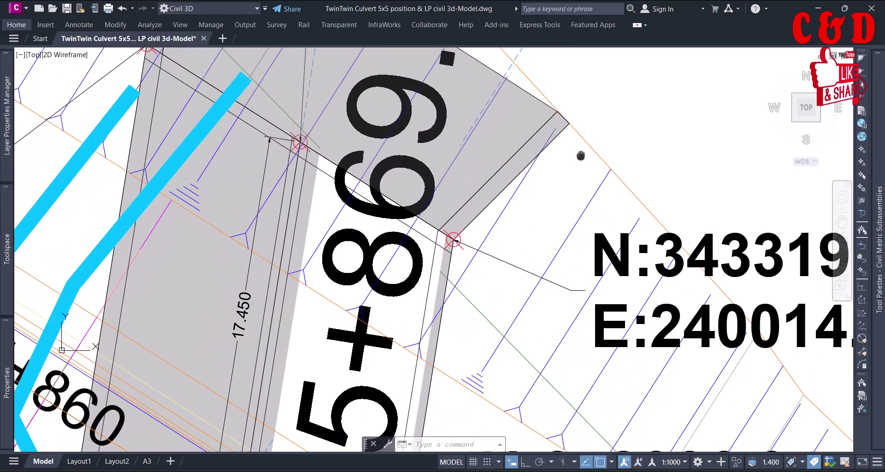
scroll(458, 164, down, 1)
scroll(459, 163, down, 1)
middle_drag(434, 243, 438, 237)
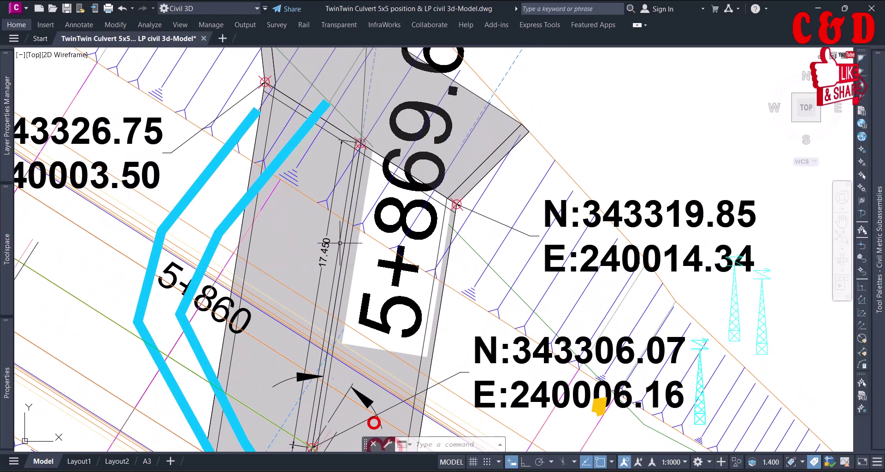
scroll(326, 309, down, 5)
scroll(237, 321, down, 2)
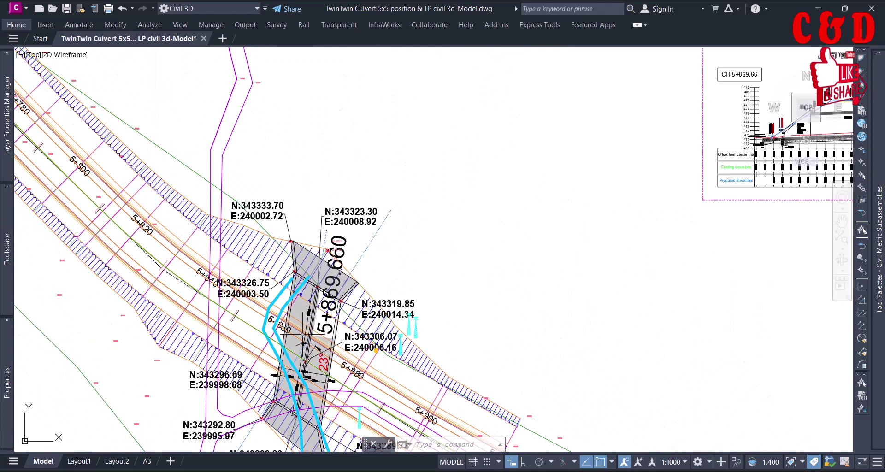
Examine the culvert cross section at CH 5+869.66 and the dashed line running along the culvert in plan.
middle_drag(516, 218, 244, 301)
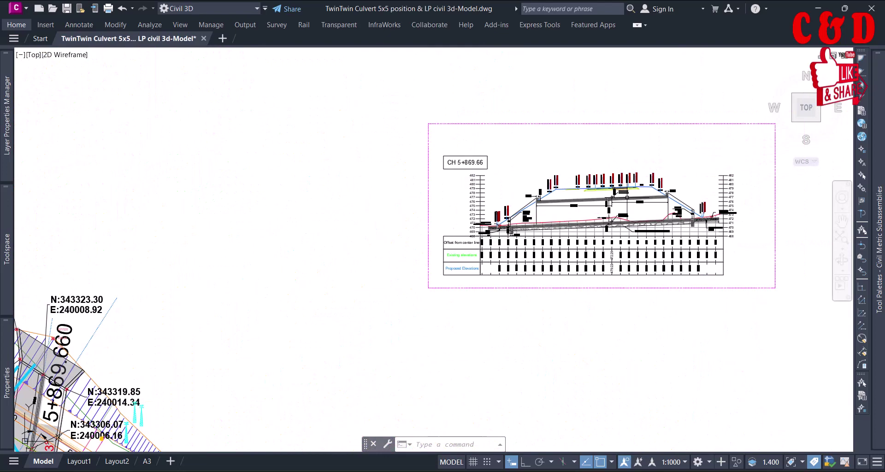
scroll(631, 200, up, 5)
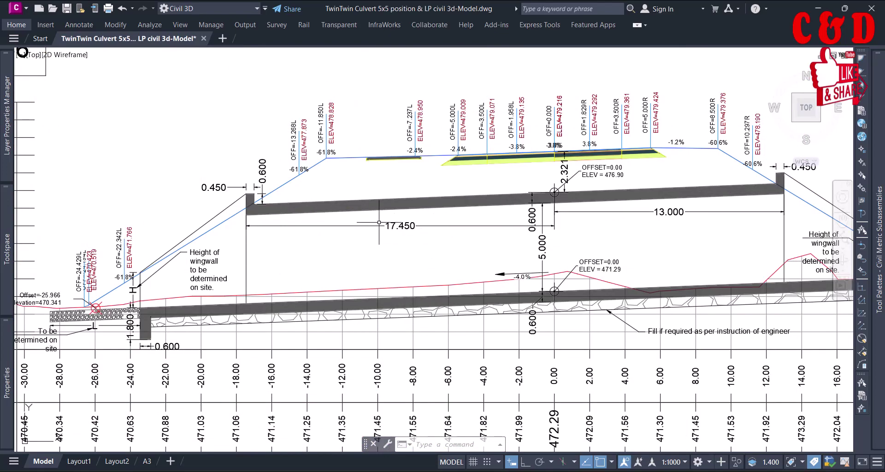
scroll(432, 233, down, 10)
middle_drag(258, 335, 384, 357)
scroll(248, 394, up, 5)
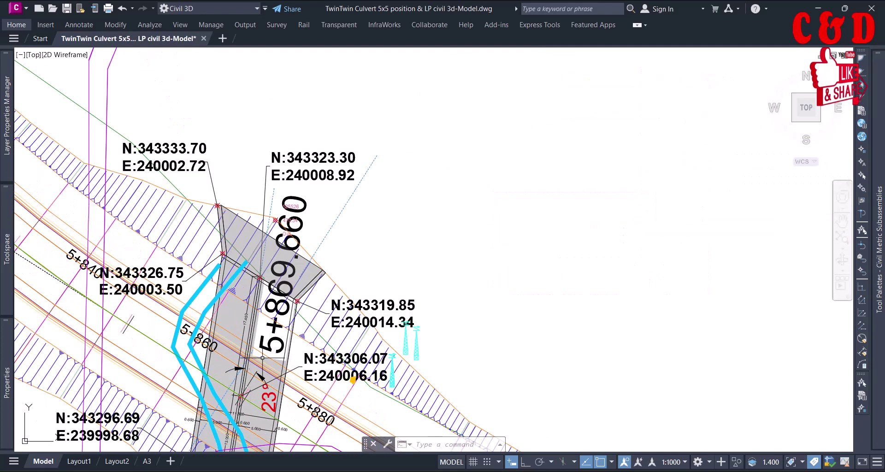
click(270, 210)
click(275, 196)
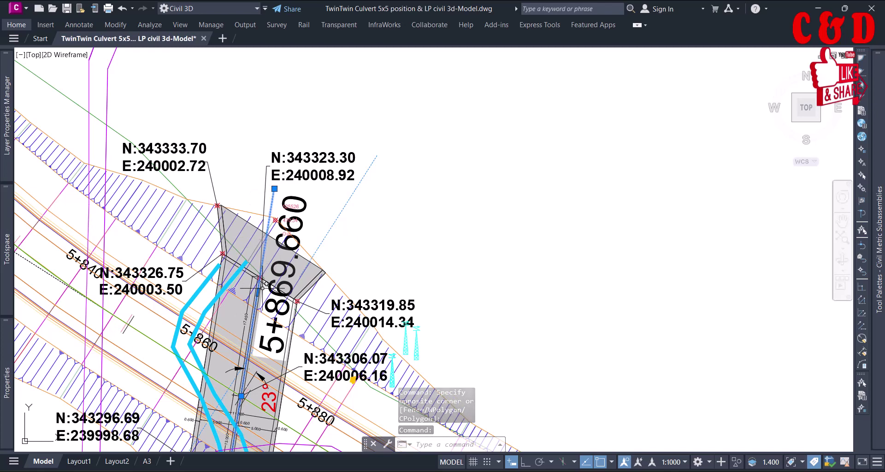
key(Escape)
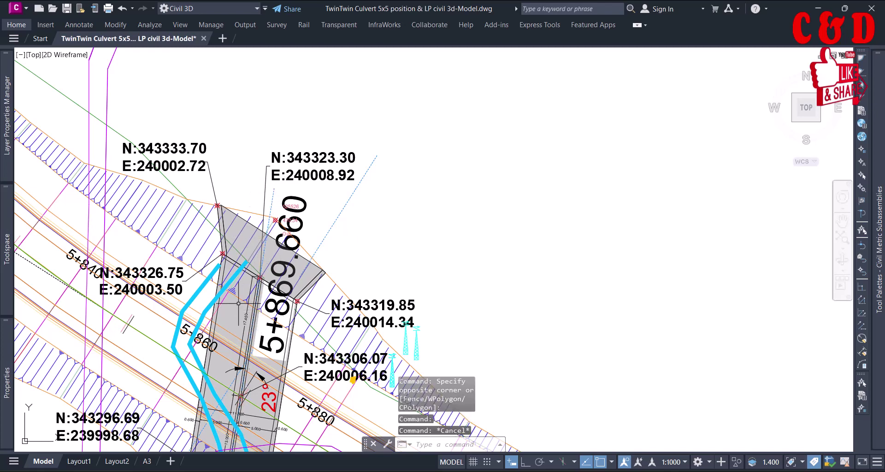
scroll(240, 340, down, 4)
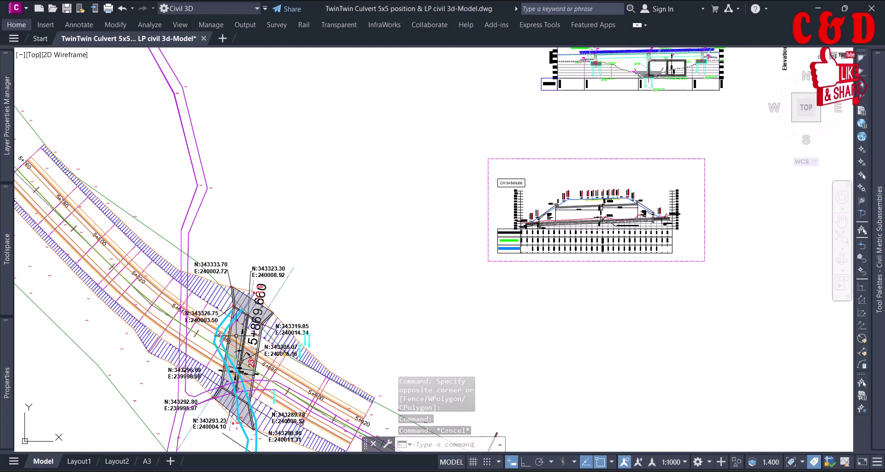
scroll(245, 329, up, 6)
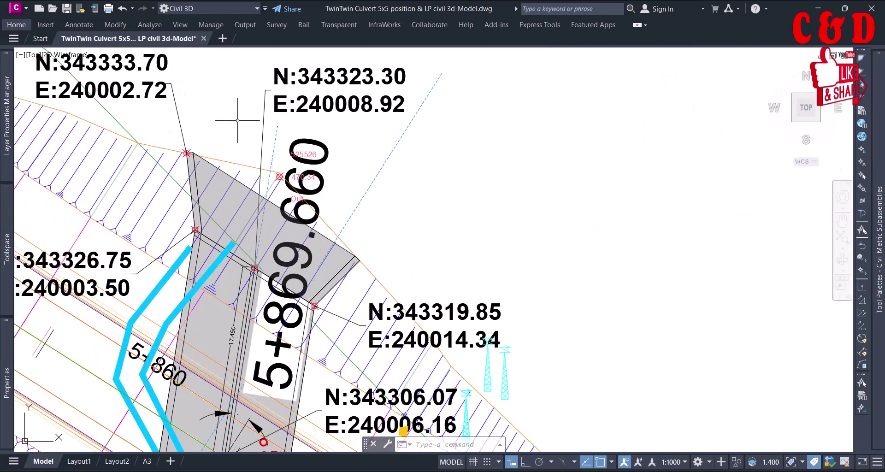
Manually create a point at the unmarked outer wingwall corner with the description "Twin Culvert 5x5" and elevation 0.
click(22, 27)
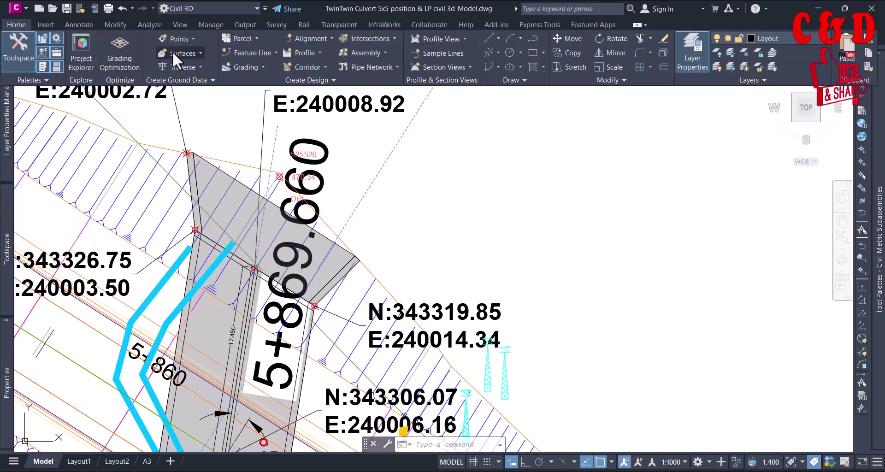
click(191, 38)
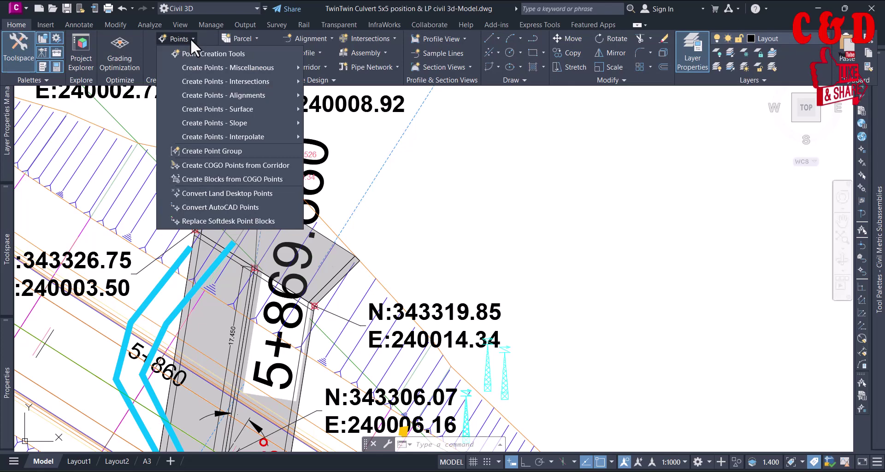
click(198, 55)
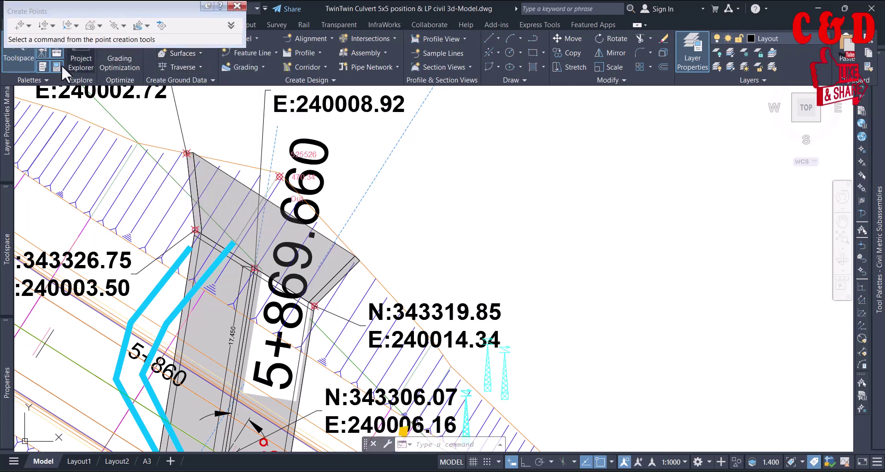
click(29, 26)
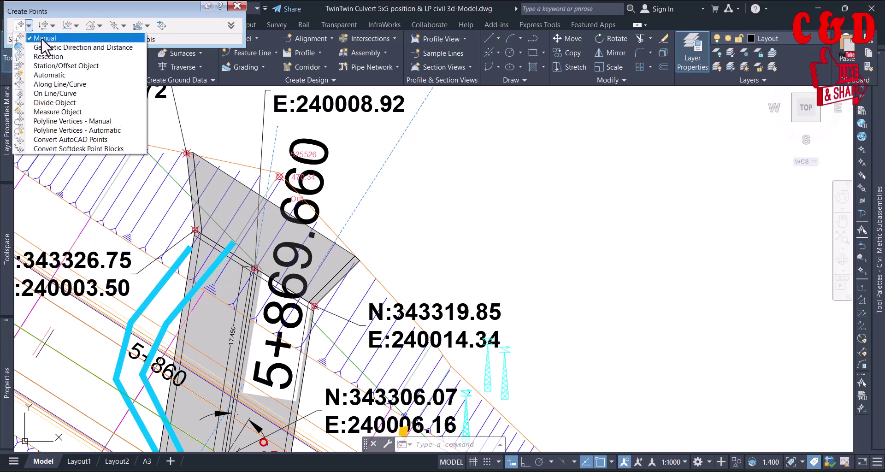
click(19, 26)
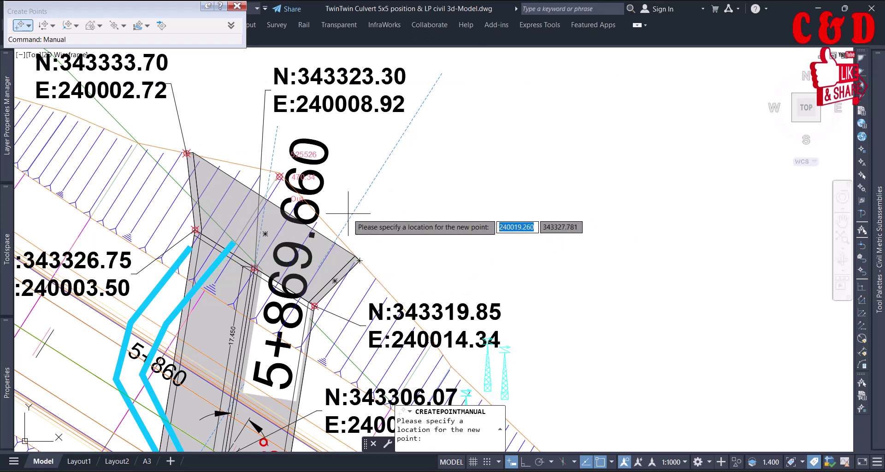
scroll(359, 256, up, 5)
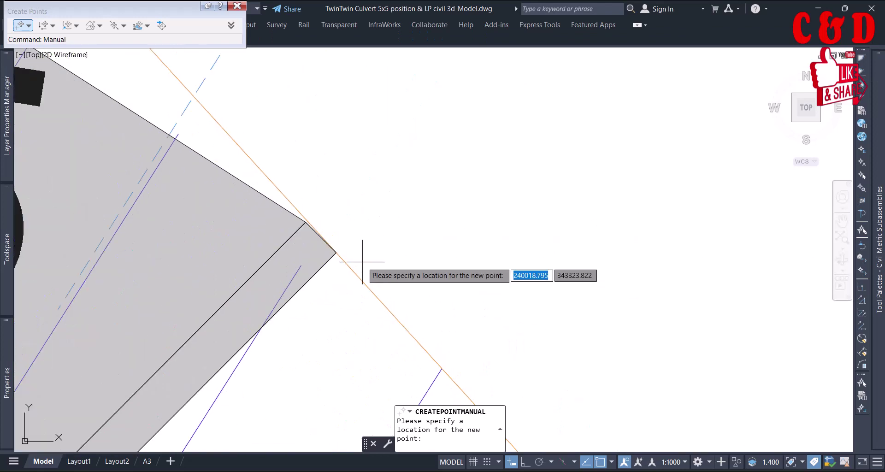
click(336, 252)
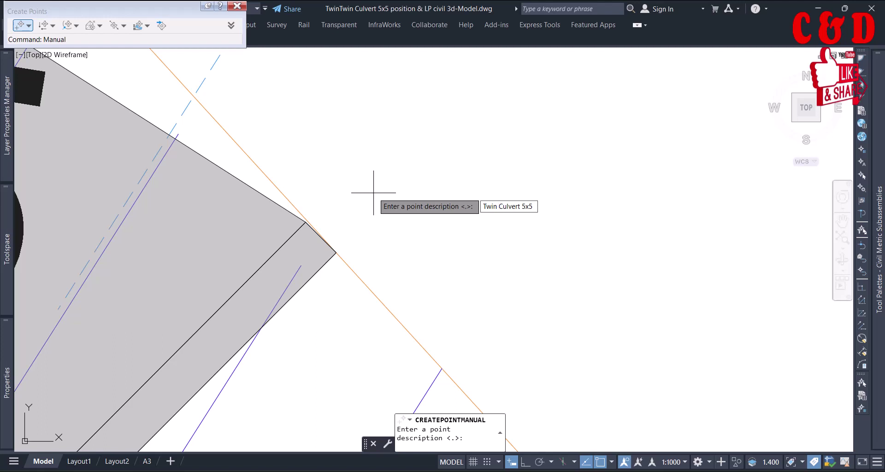
key(Return)
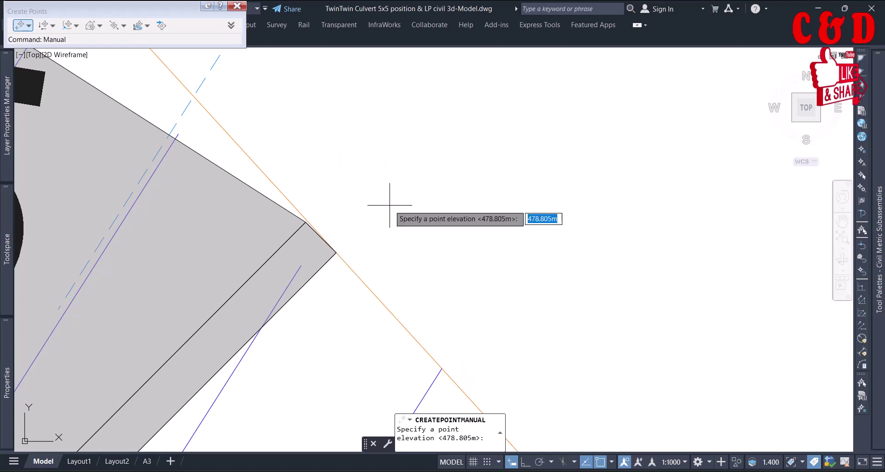
text(0)
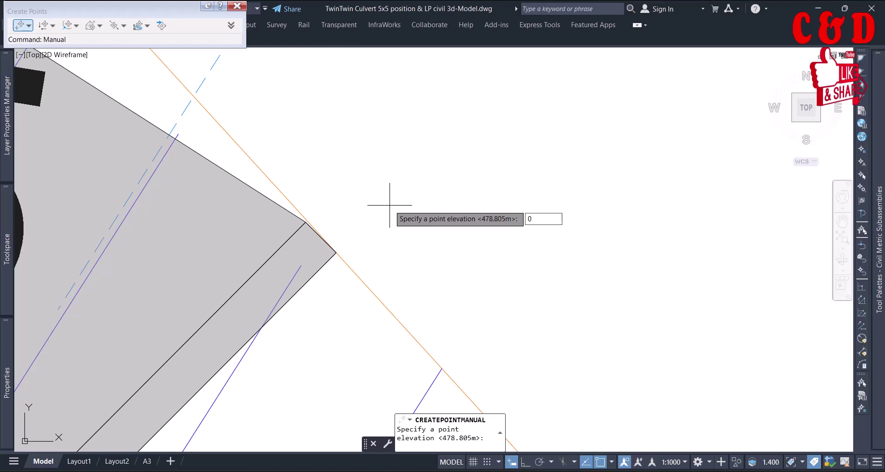
key(Return)
scroll(429, 236, up, 3)
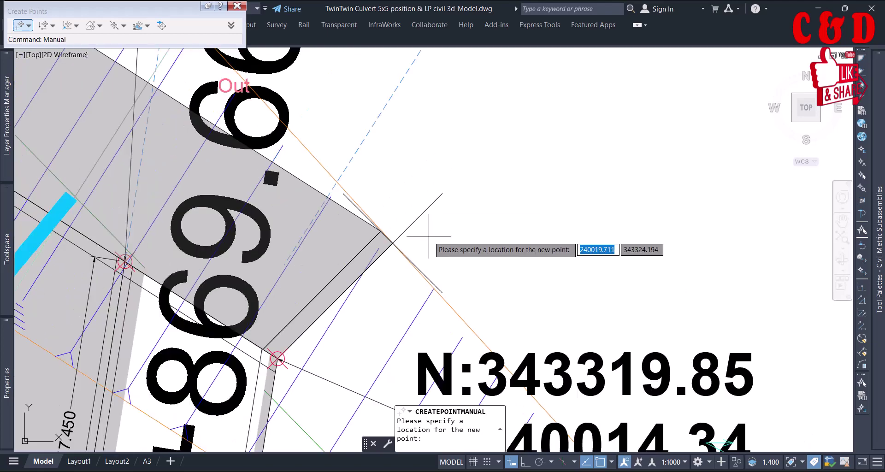
scroll(429, 237, down, 3)
scroll(469, 238, down, 2)
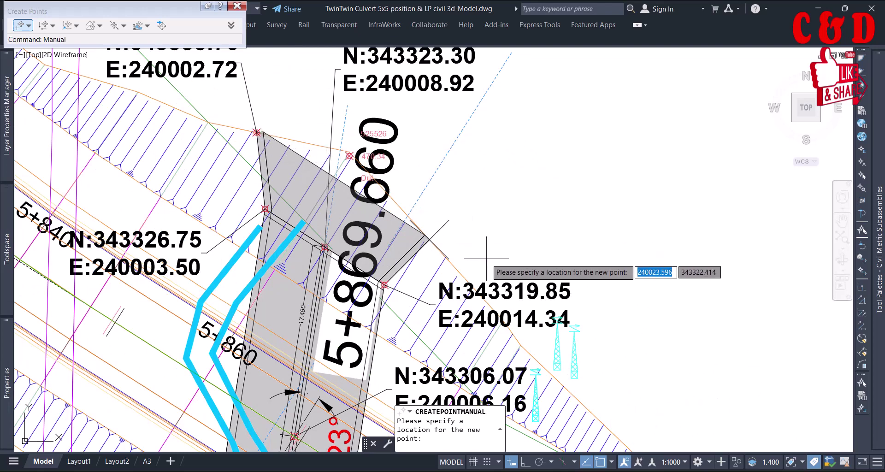
scroll(440, 246, up, 4)
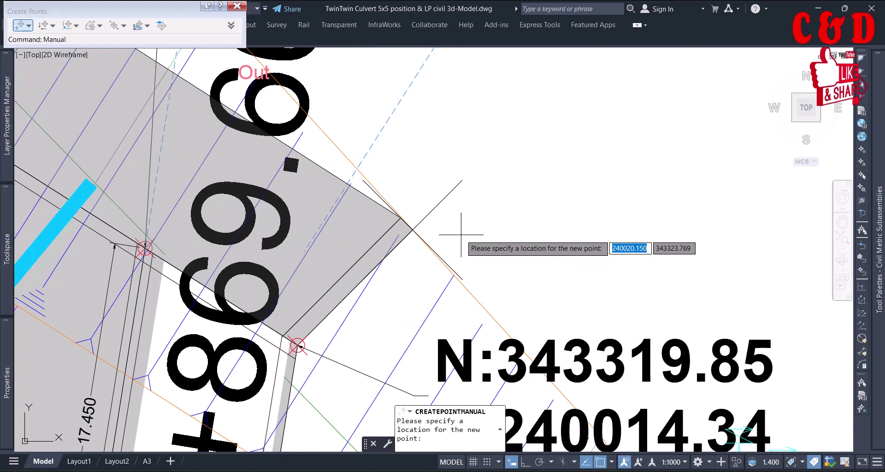
Accept elevation 0 for the new point at the wingwall corner, end point creation and select that point.
click(461, 235)
text(0)
key(Return)
key(Escape)
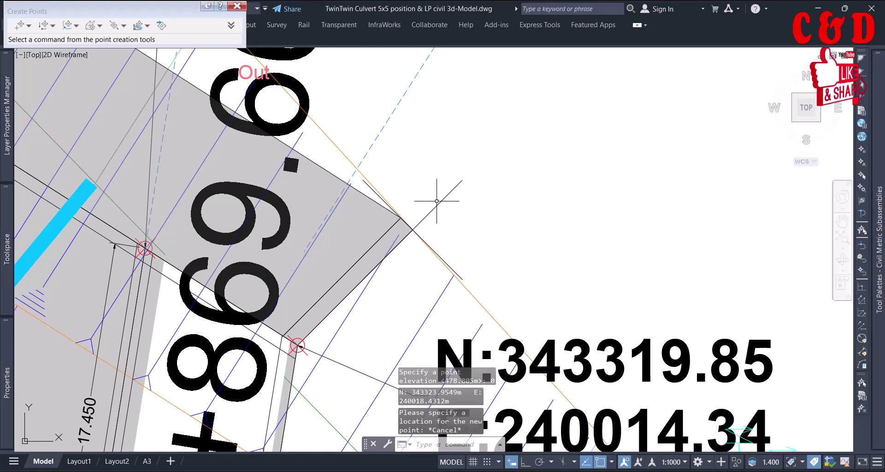
click(438, 206)
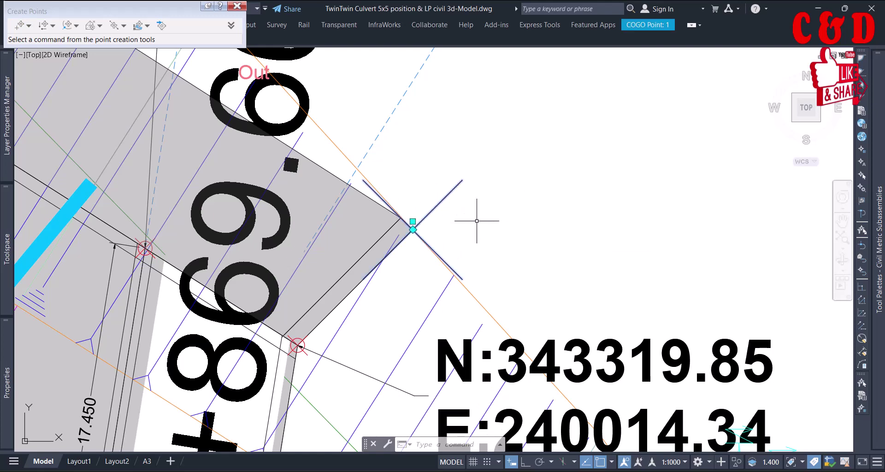
scroll(476, 217, down, 5)
scroll(449, 273, up, 6)
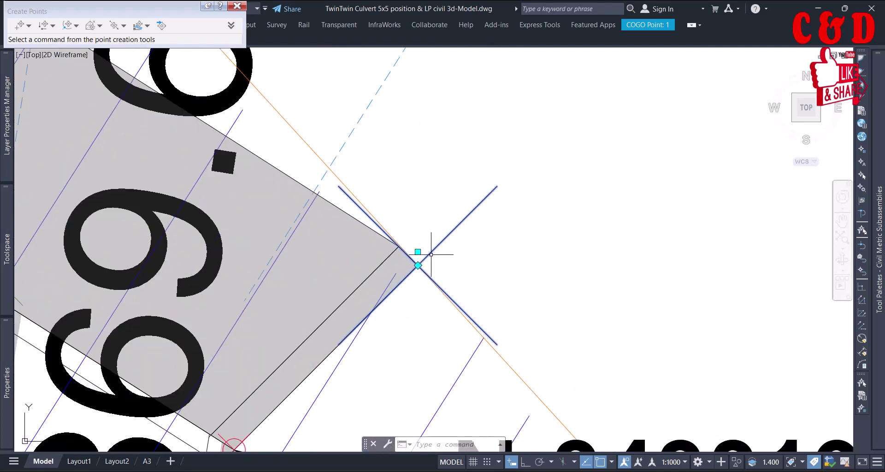
Open the properties of the _All Points point group and place the dialog clear of the new point.
mouse_move(4, 248)
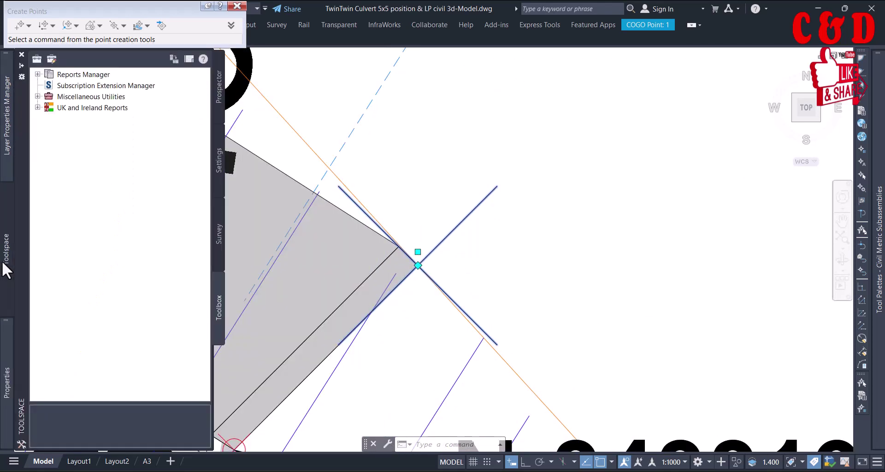
click(216, 95)
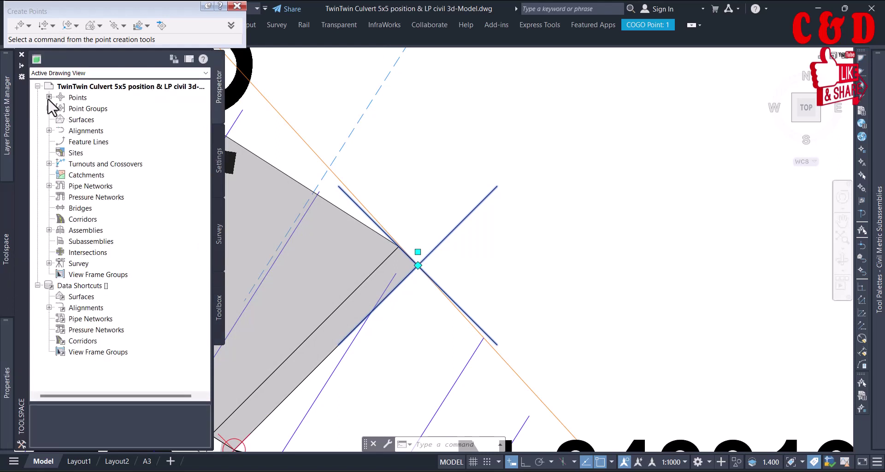
click(49, 109)
click(97, 121)
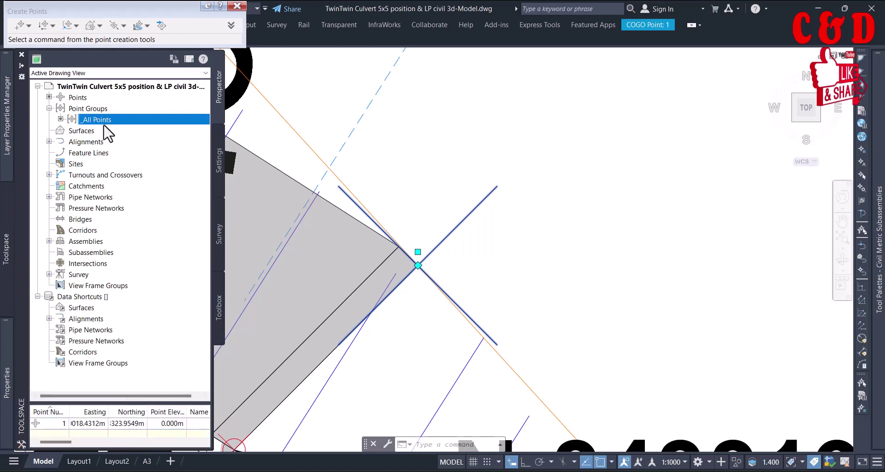
mouse_move(98, 122)
right_click(114, 128)
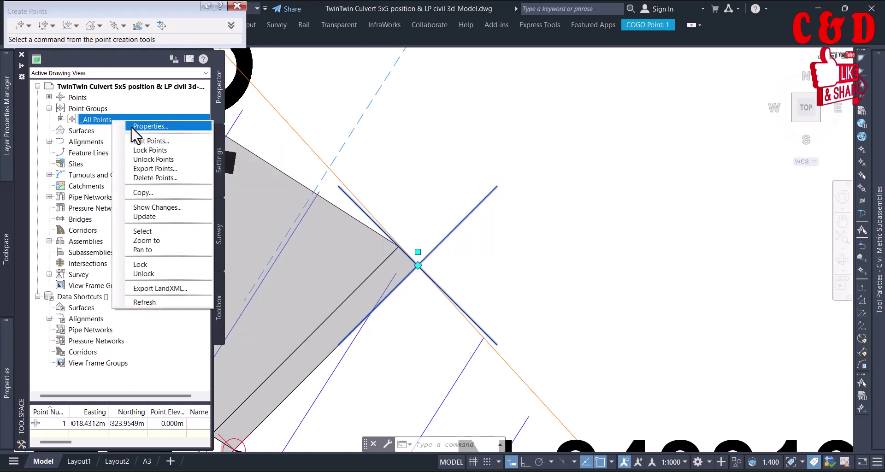
right_click(100, 126)
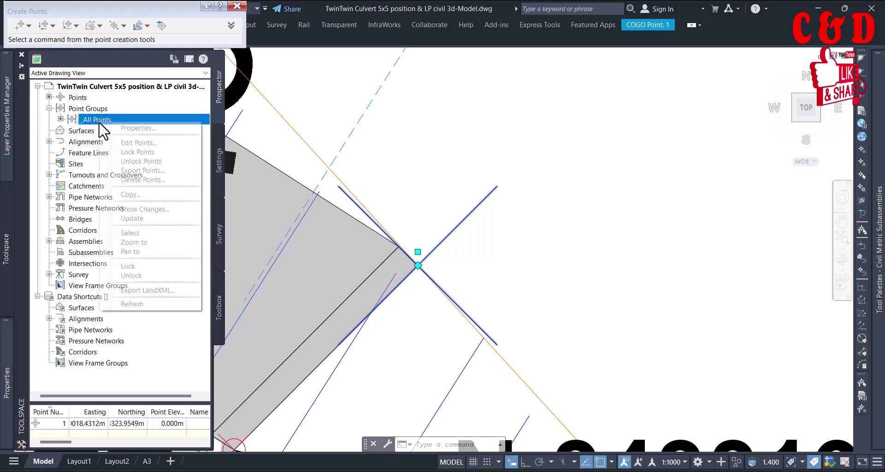
click(122, 128)
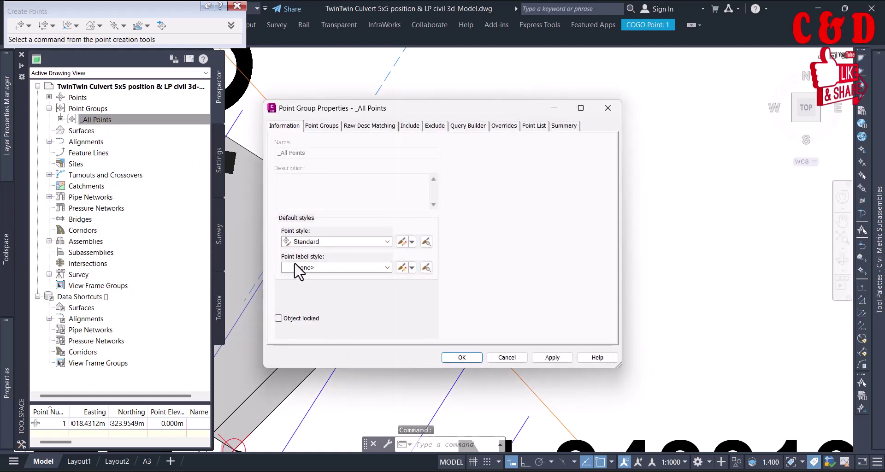
mouse_move(444, 110)
mouse_down()
mouse_move(338, 113)
mouse_move(184, 78)
mouse_move(191, 83)
mouse_up()
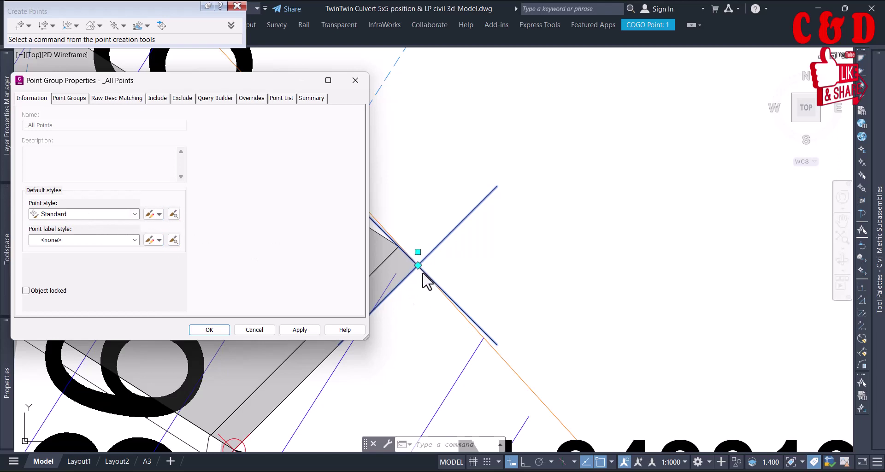
Create a copy of the Standard point style as the default point style of the _All Points group.
click(150, 215)
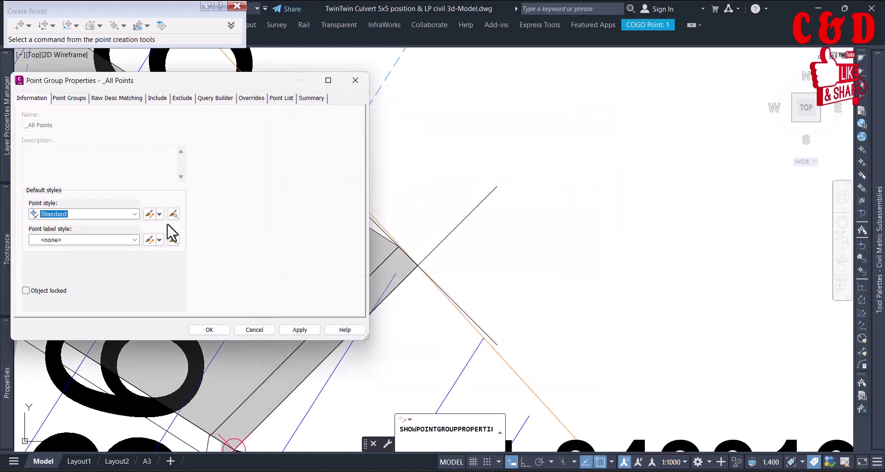
click(160, 214)
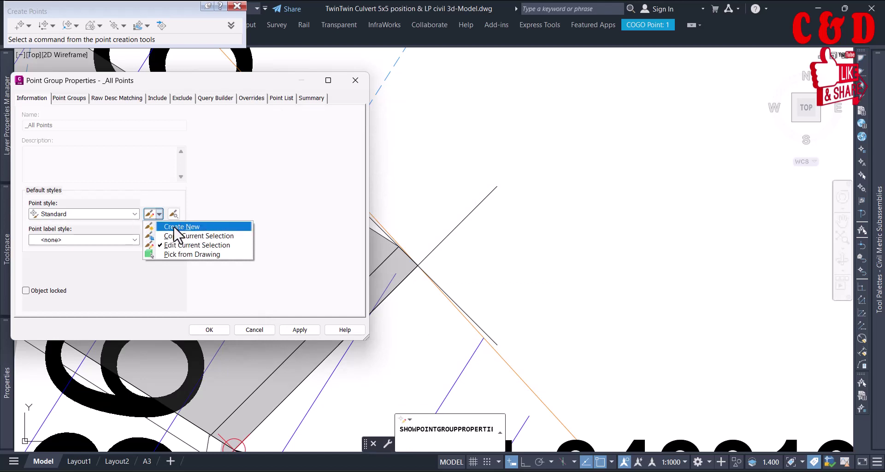
click(184, 235)
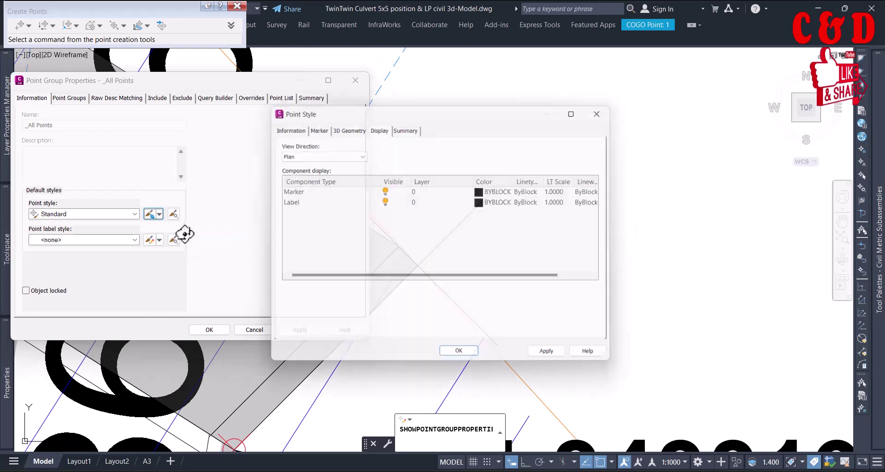
click(287, 128)
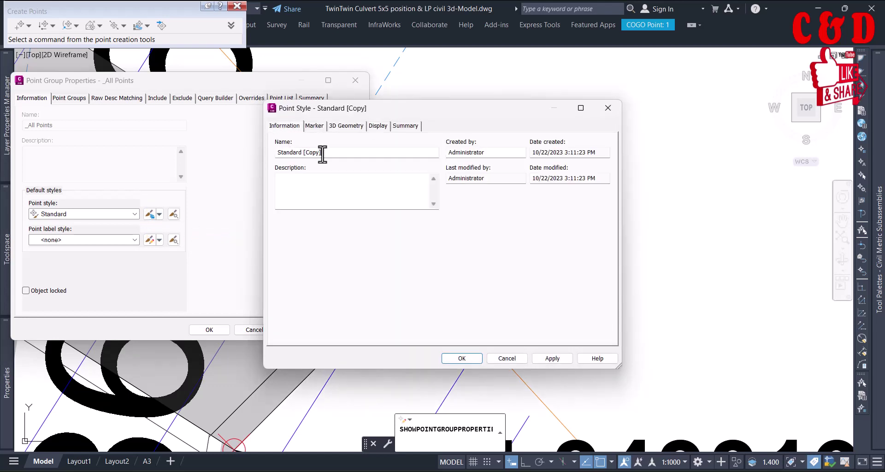
drag(322, 154, 265, 159)
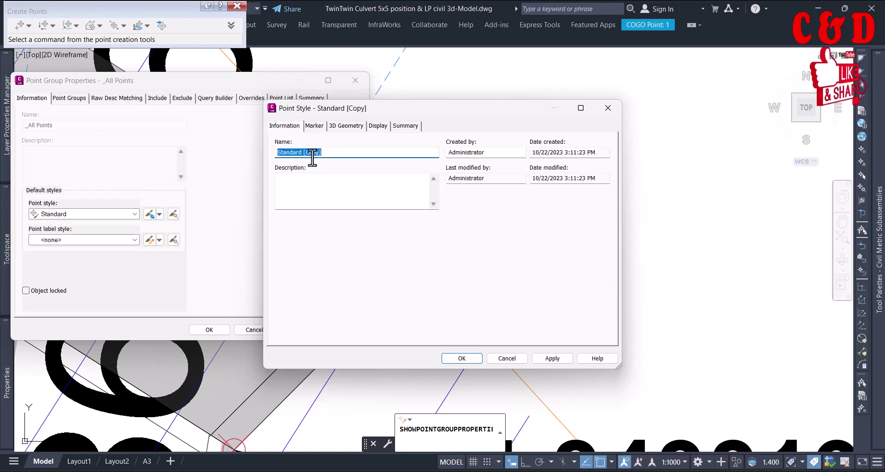
Give the copied point style a custom X marker with a circle around it and save the style.
click(323, 131)
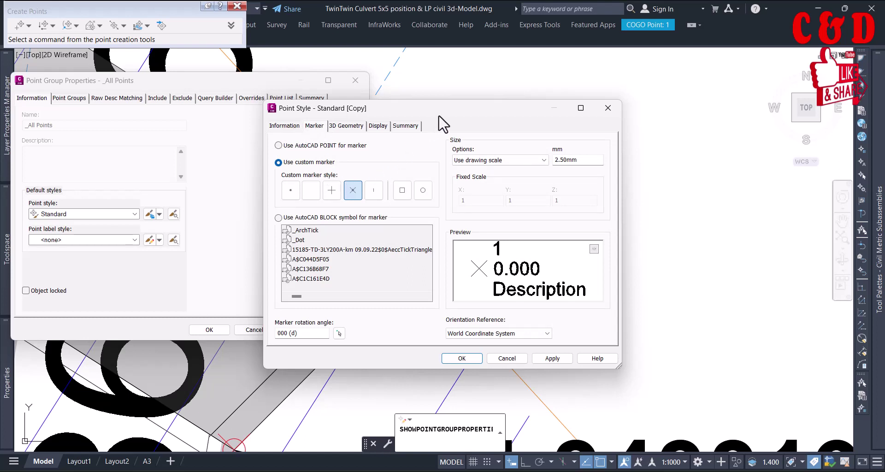
drag(449, 108, 201, 104)
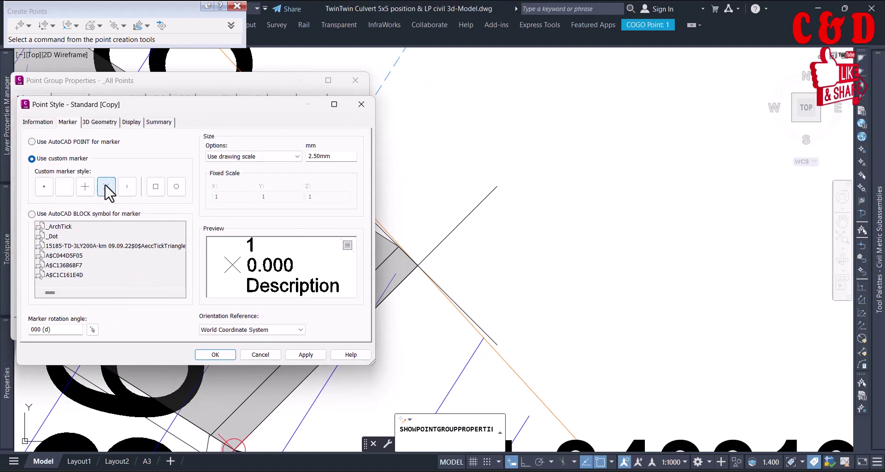
click(154, 192)
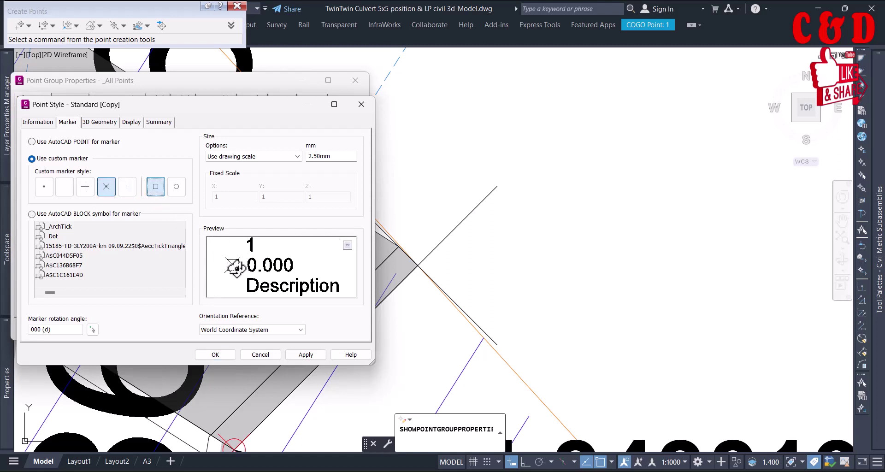
click(173, 191)
click(155, 187)
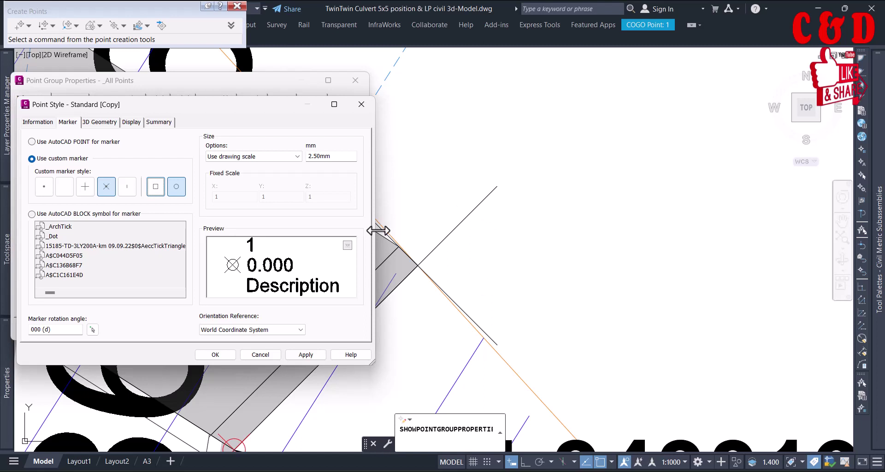
click(310, 155)
click(130, 123)
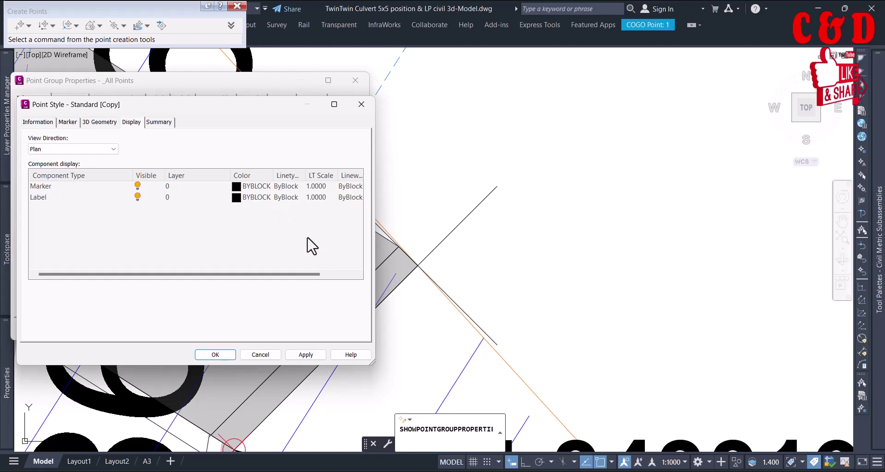
click(99, 122)
click(69, 123)
click(40, 123)
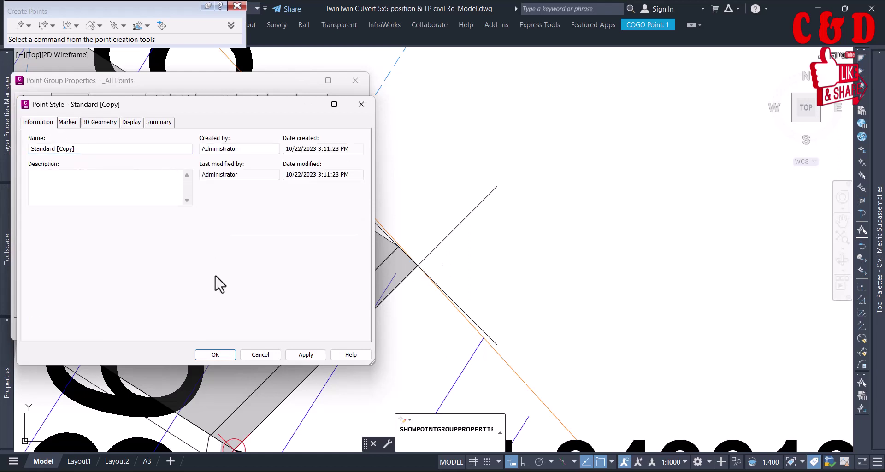
click(216, 354)
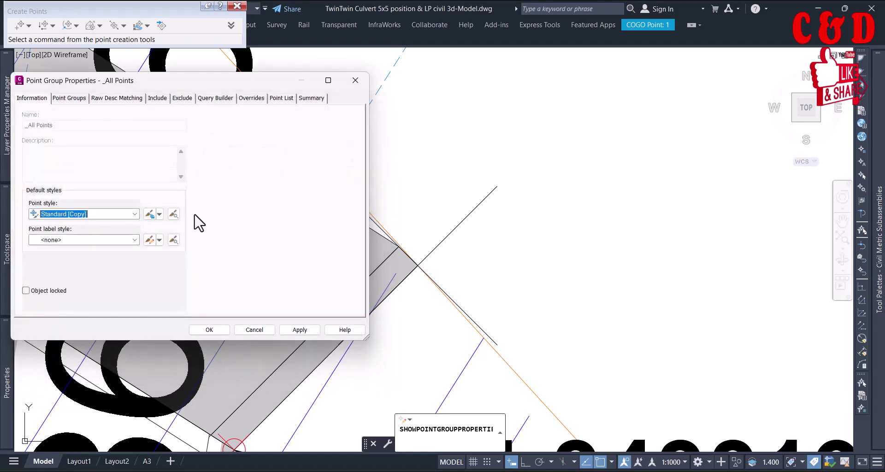
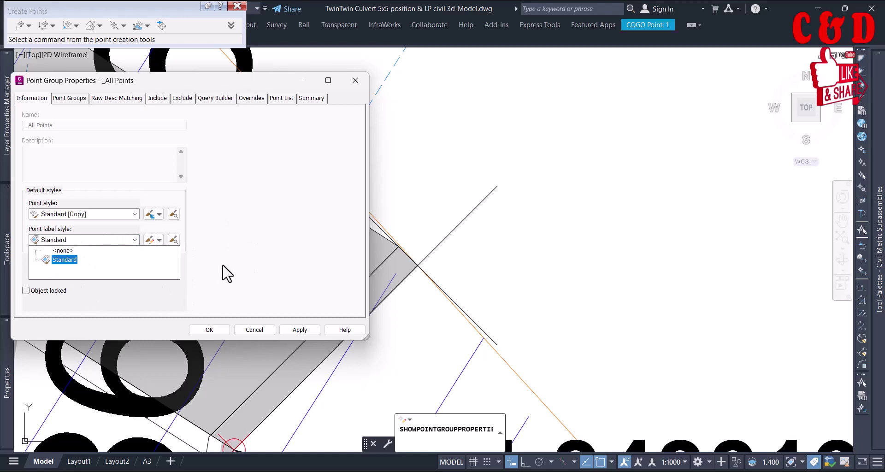
Set the default point label style of the _All Points group to Standard.
click(53, 260)
click(144, 251)
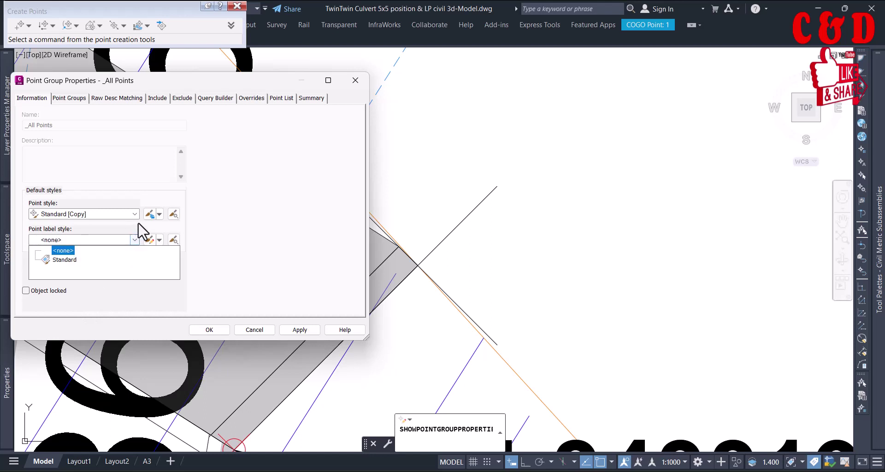
click(159, 240)
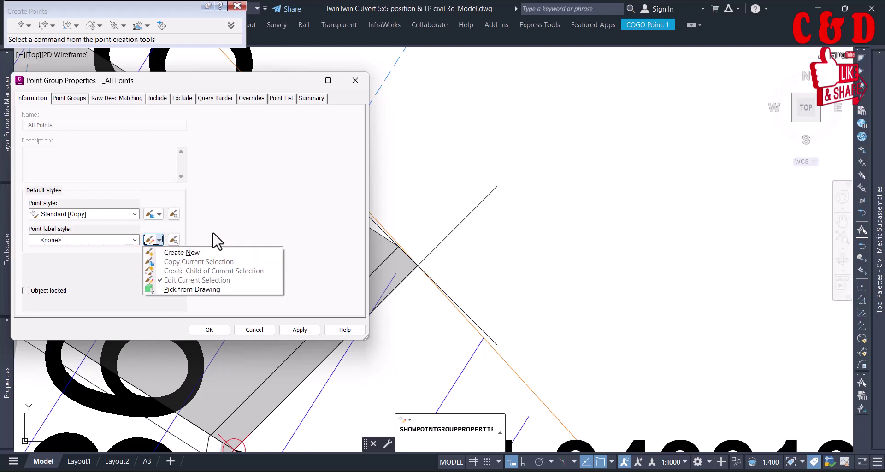
click(132, 244)
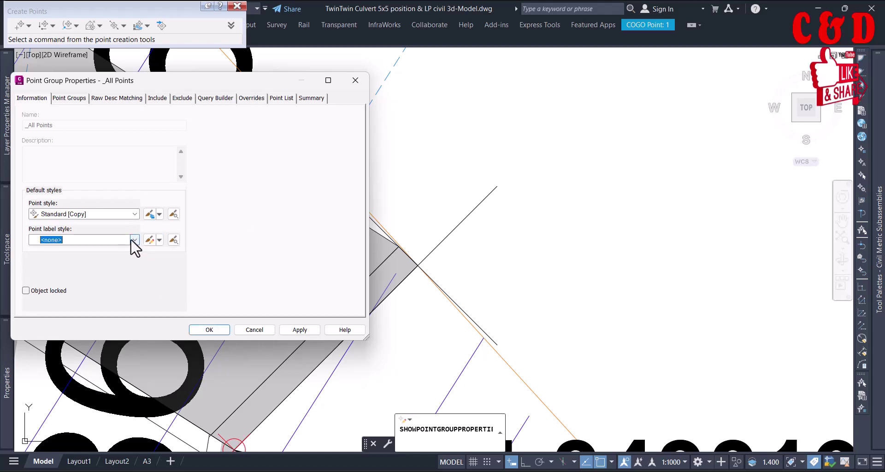
click(132, 243)
click(73, 267)
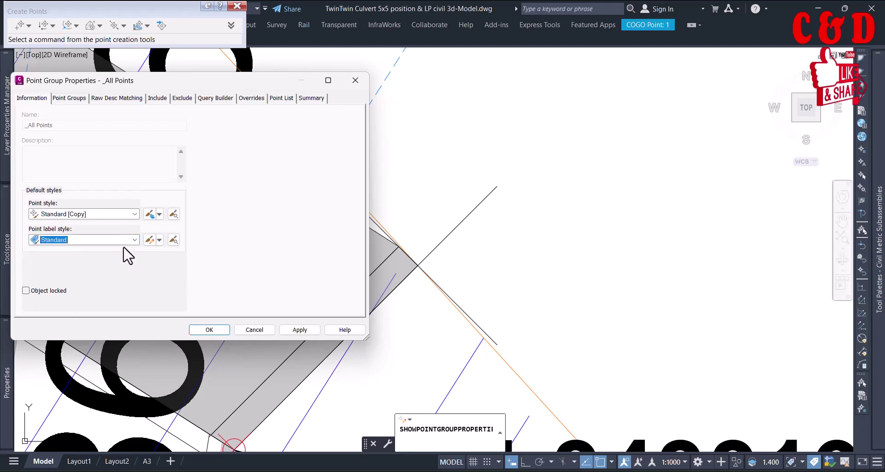
Create a copy of the Standard point label style and show the layout settings of its text components.
click(160, 240)
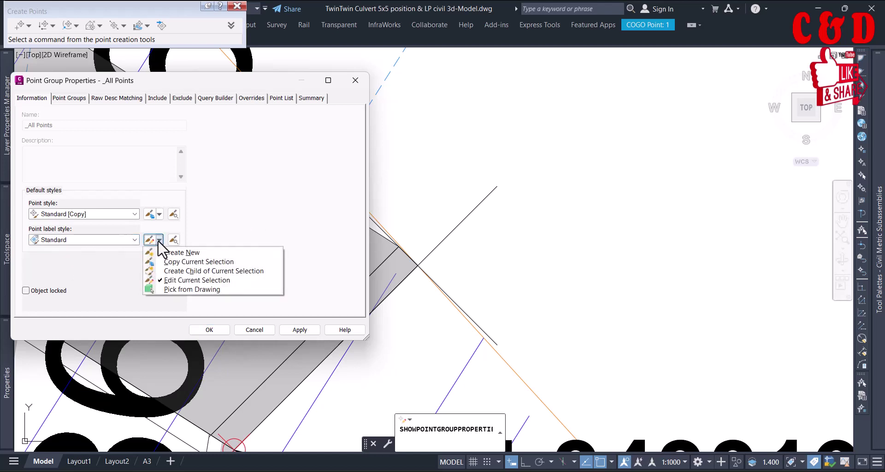
click(204, 262)
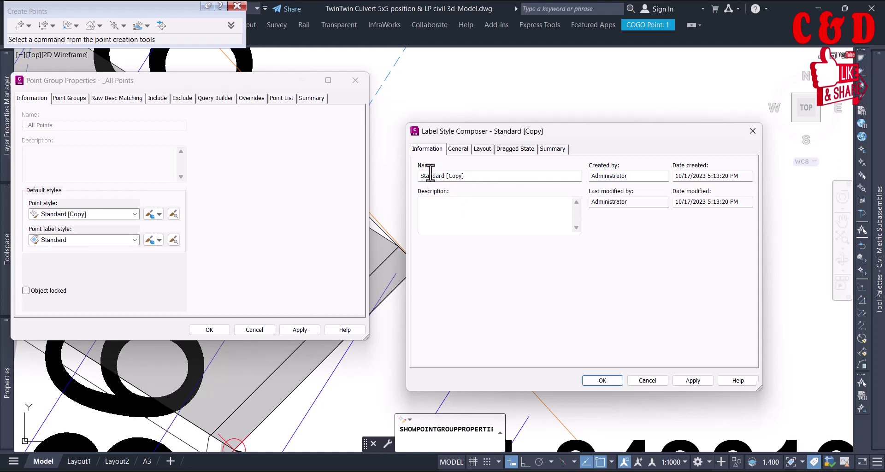
click(473, 174)
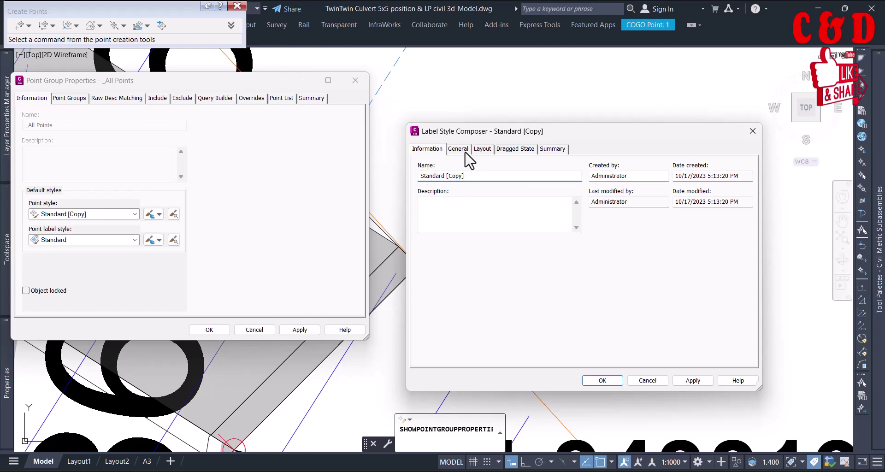
click(458, 149)
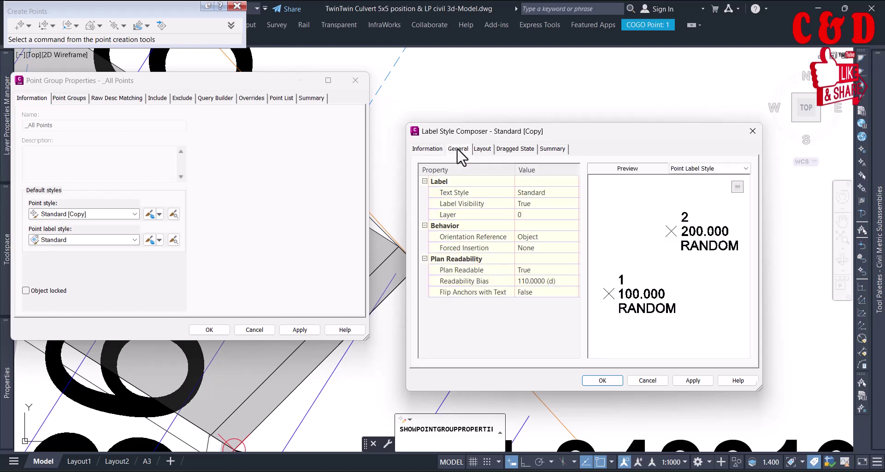
click(483, 150)
drag(586, 129, 695, 132)
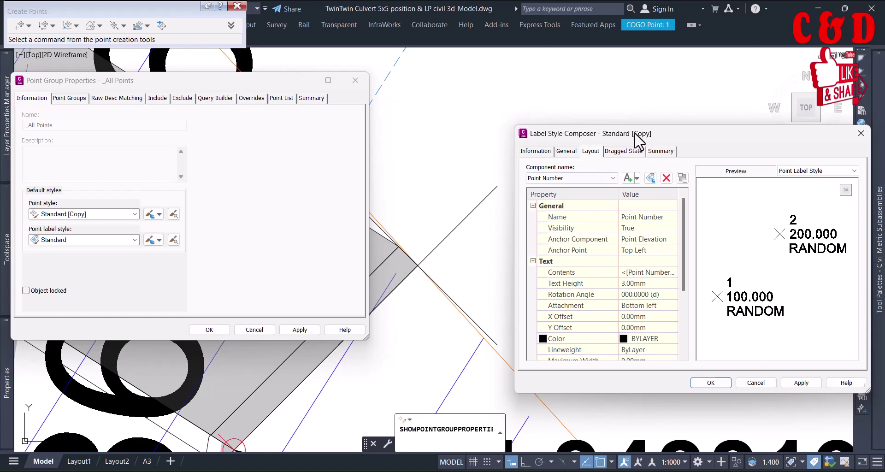
Open the contents of the Point Number component for editing and clear the existing point number text.
click(667, 274)
click(671, 274)
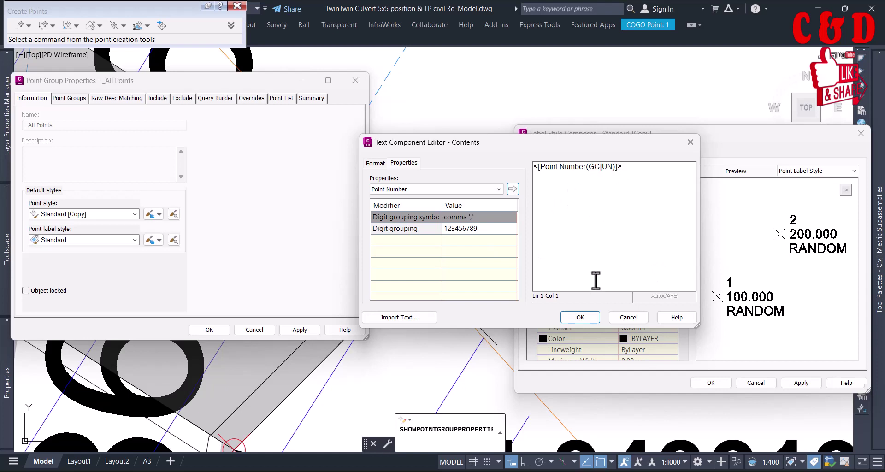
click(452, 190)
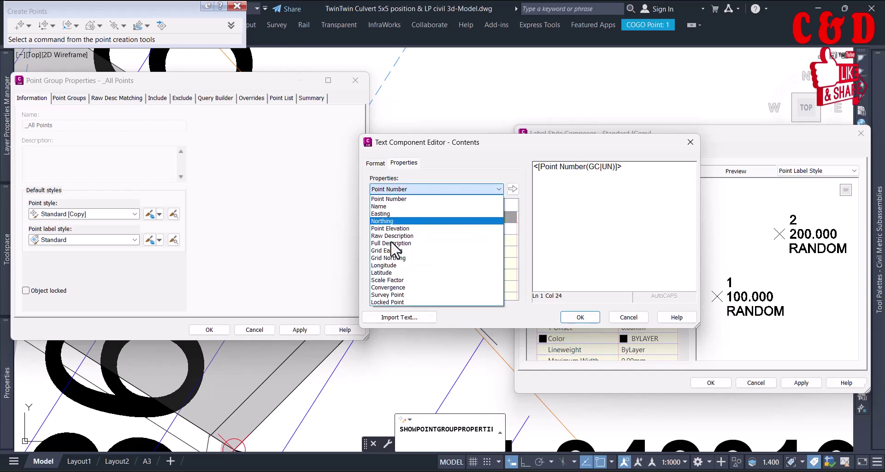
click(487, 190)
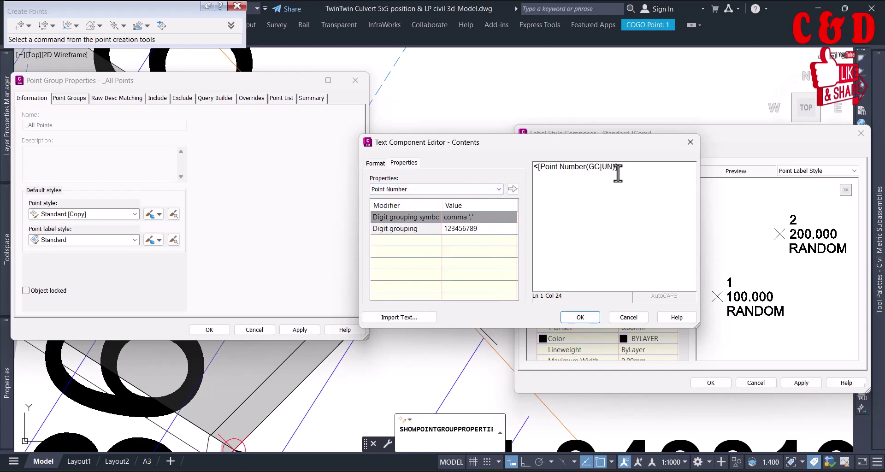
click(498, 192)
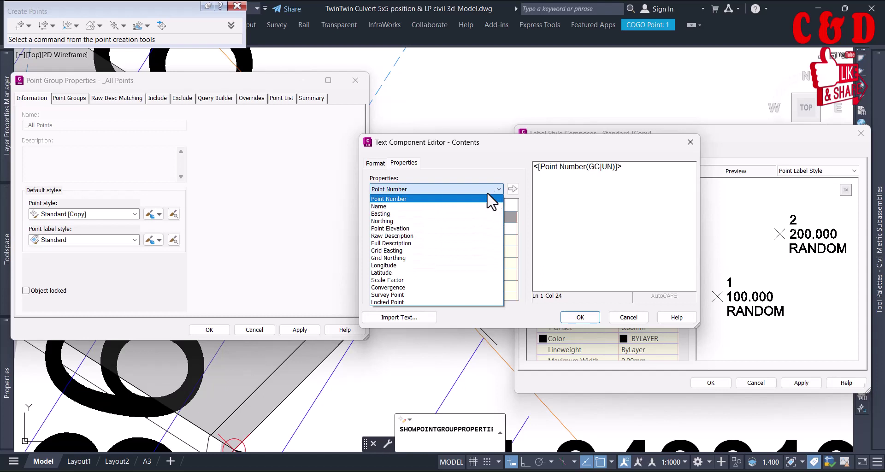
click(628, 170)
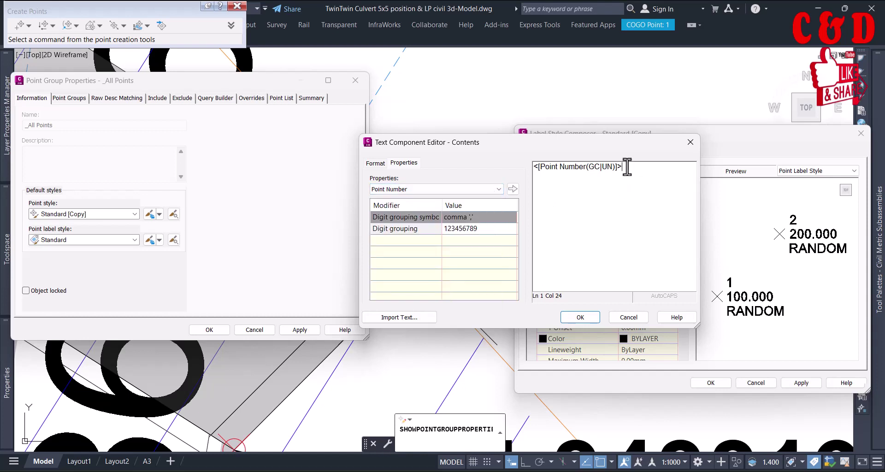
drag(628, 167, 530, 162)
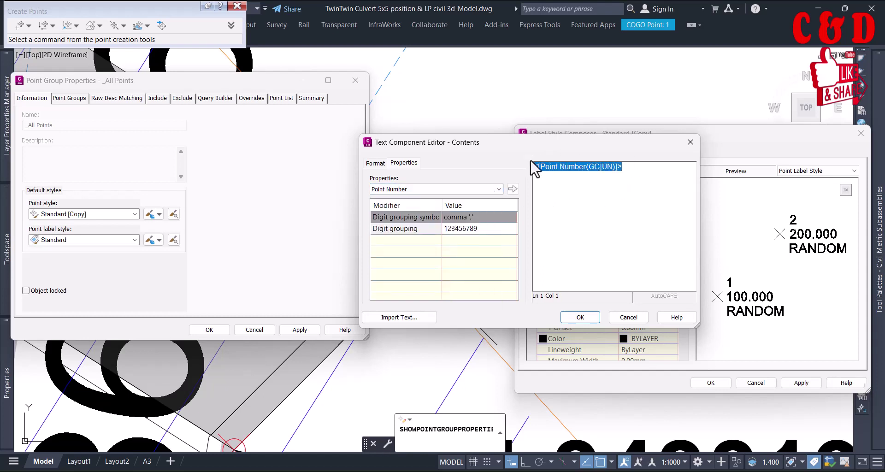
key(Delete)
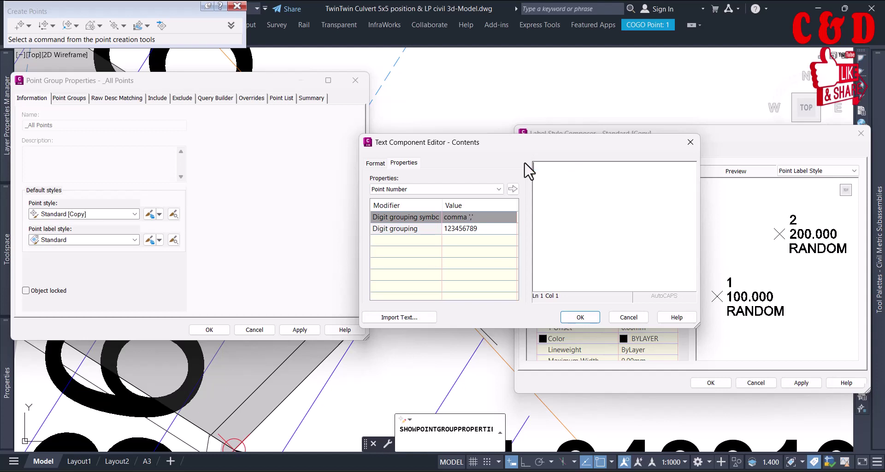
Enter the prefix "E:" in the component contents and insert the Easting property after it with a precision of 0.001.
click(465, 190)
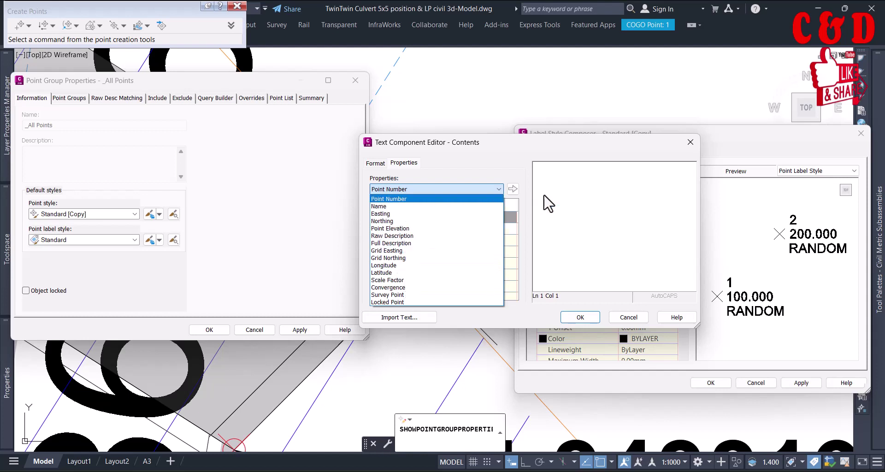
click(554, 173)
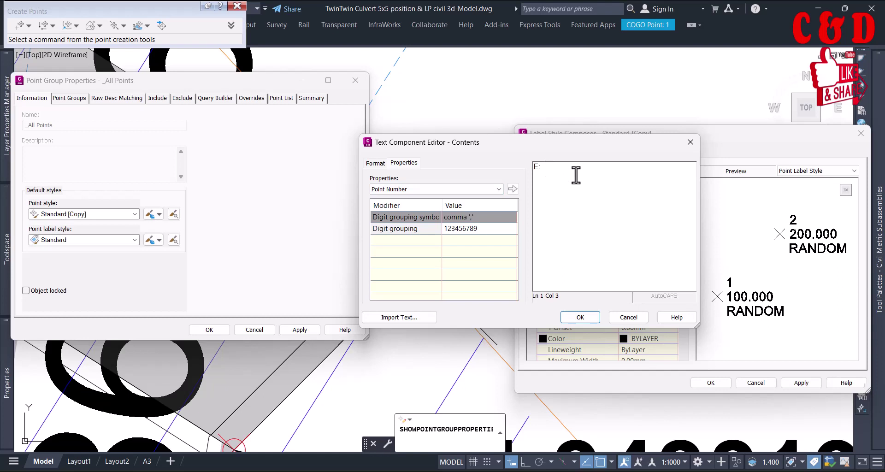
click(484, 189)
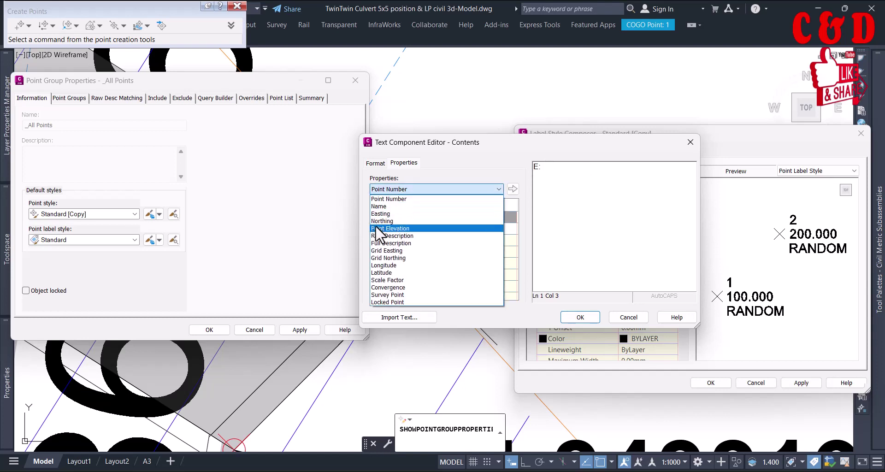
click(395, 213)
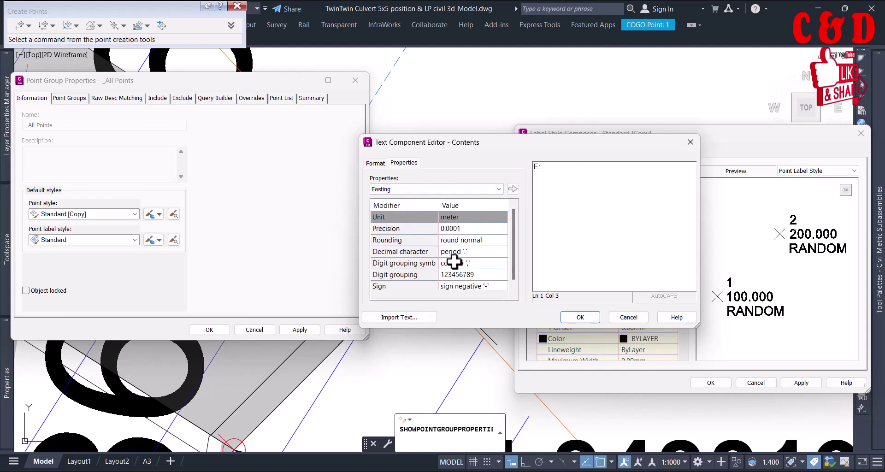
click(462, 228)
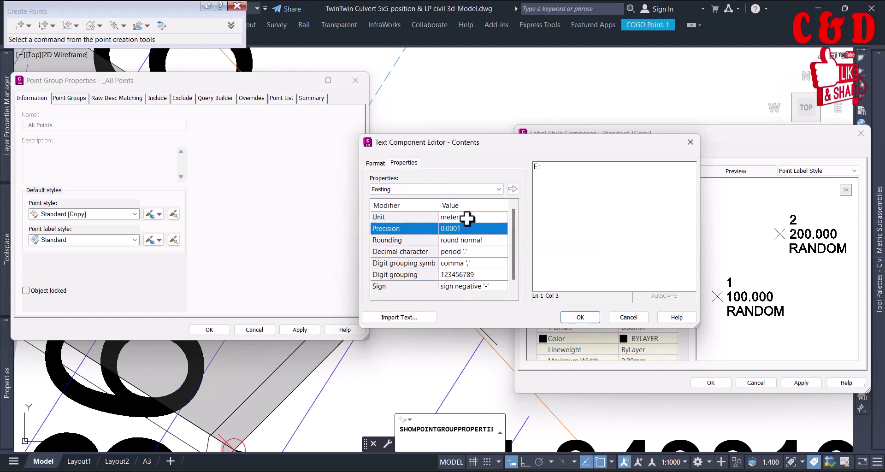
click(471, 229)
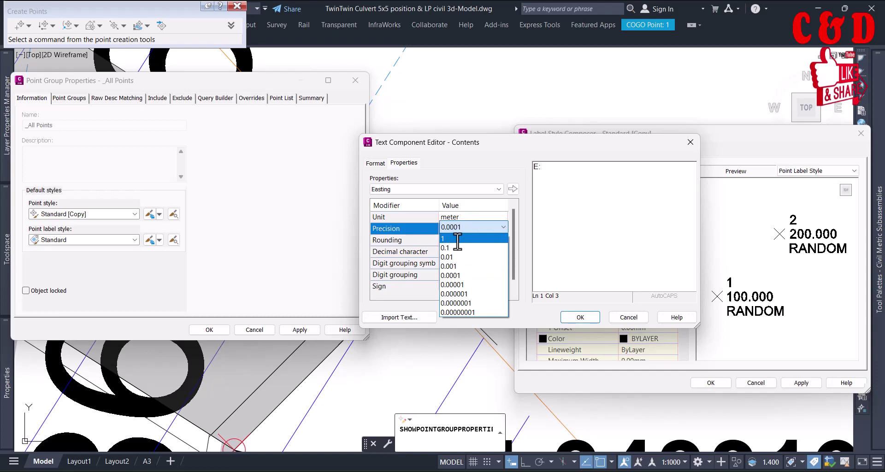
click(466, 266)
drag(512, 245, 510, 219)
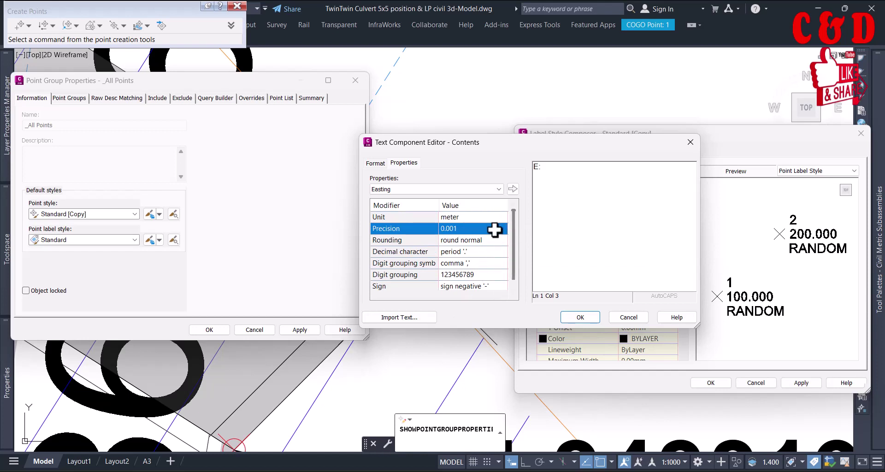
click(563, 171)
click(513, 189)
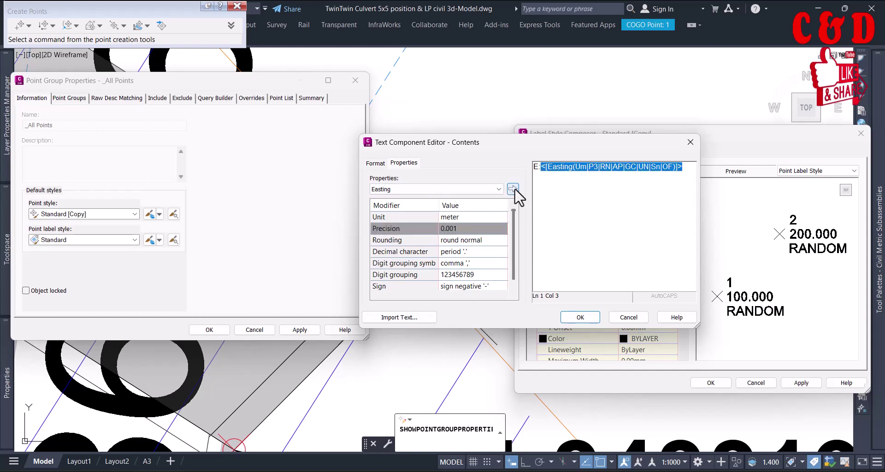
Add a second line with the prefix "N:" followed by the Northing property with a precision of 0.001.
click(687, 169)
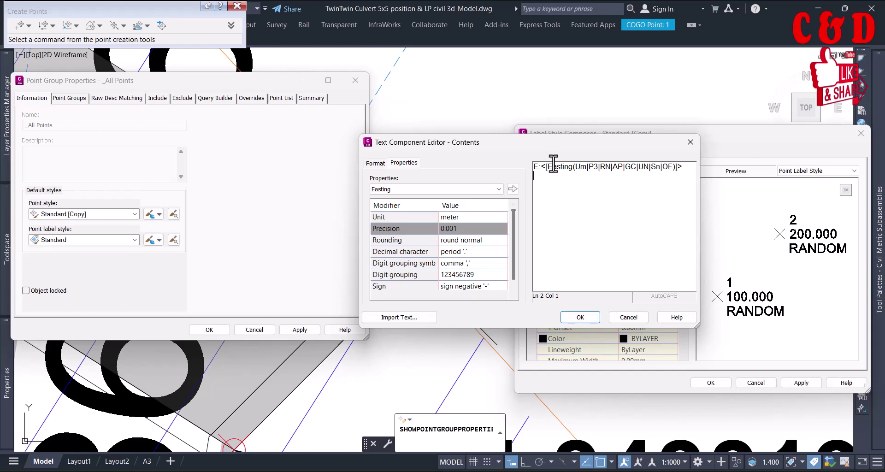
text(N:)
click(441, 190)
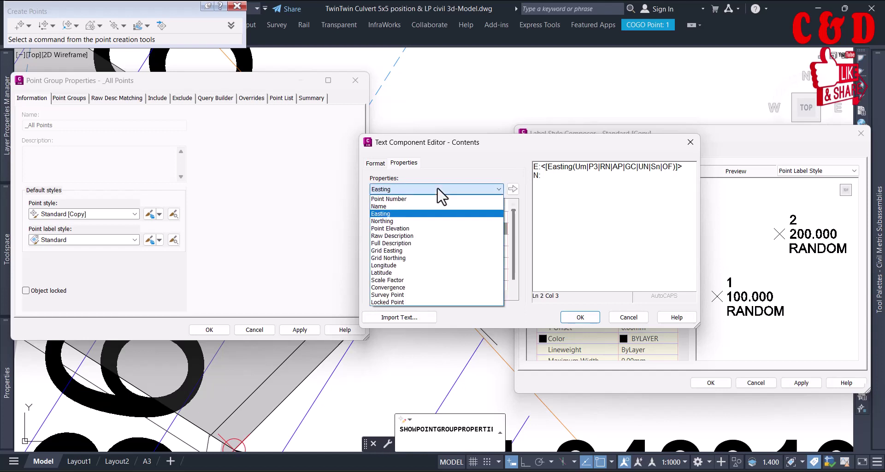
click(405, 219)
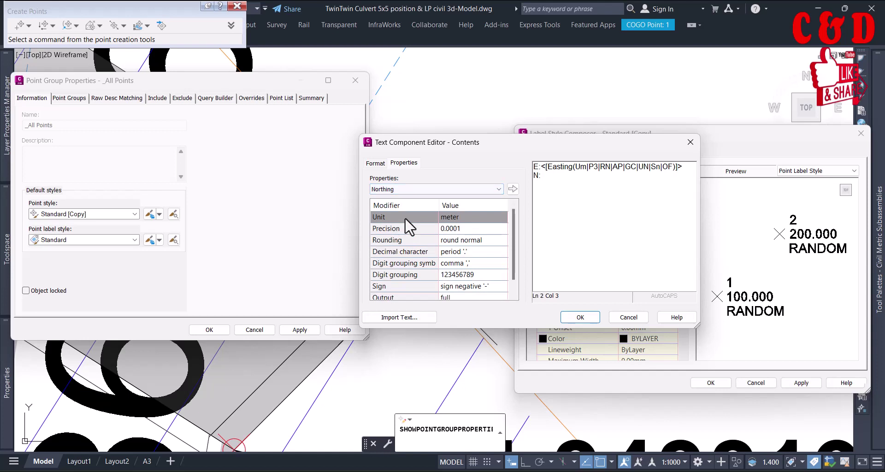
click(471, 229)
click(471, 228)
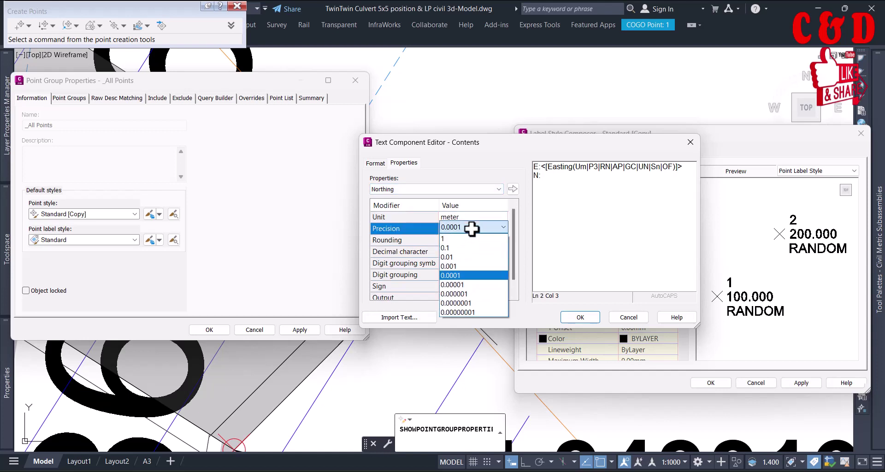
click(478, 251)
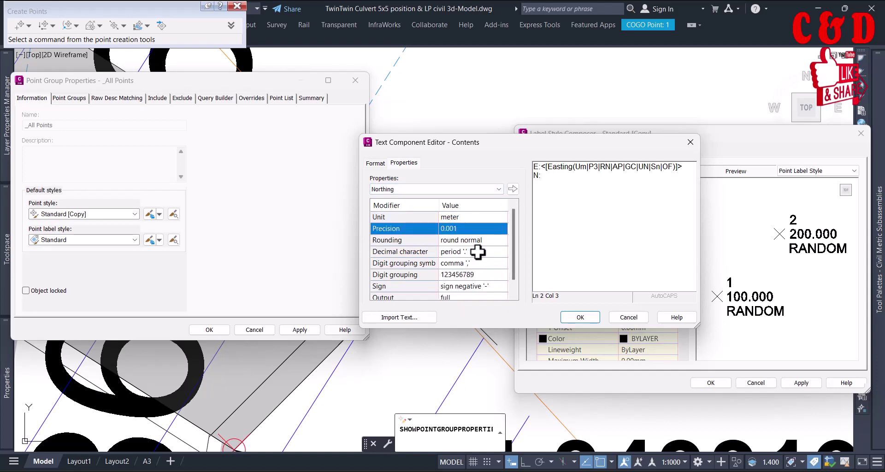
click(512, 189)
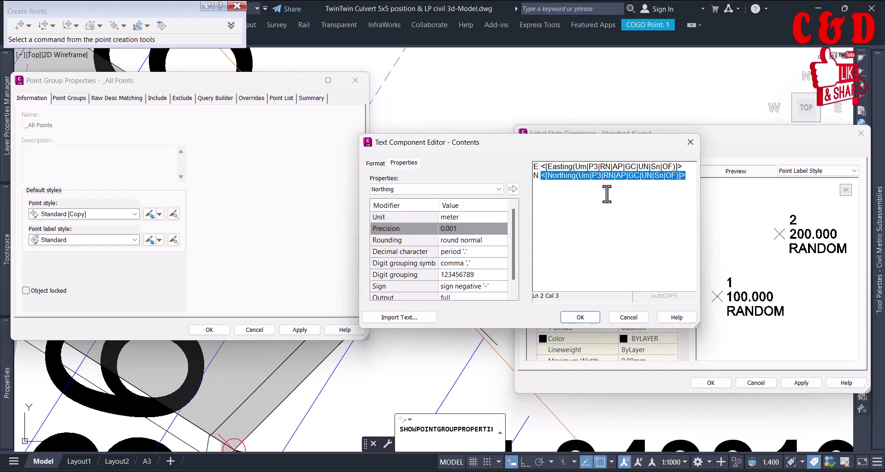
click(687, 175)
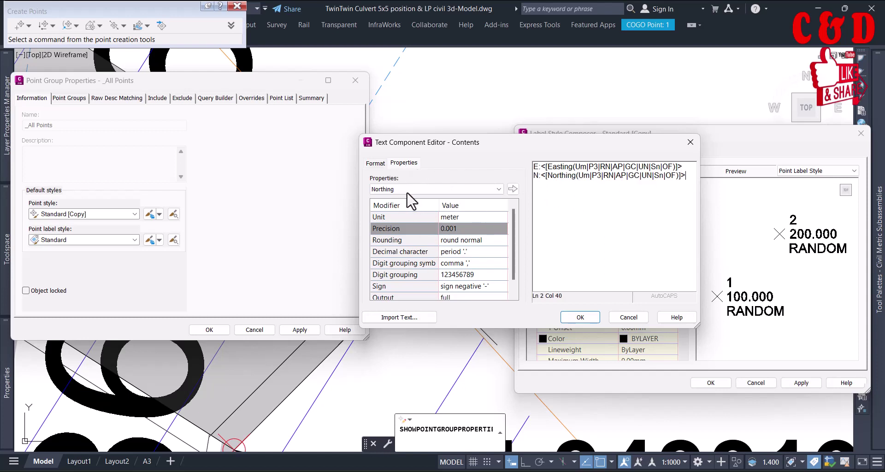
Keep the text font as Arial and the color as ByBlock, and accept the edited label contents.
click(375, 163)
click(386, 232)
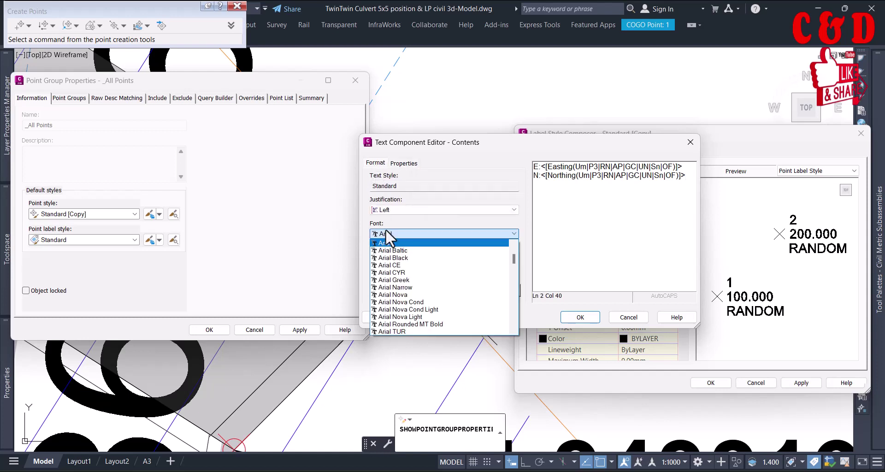
click(387, 234)
click(388, 235)
click(389, 240)
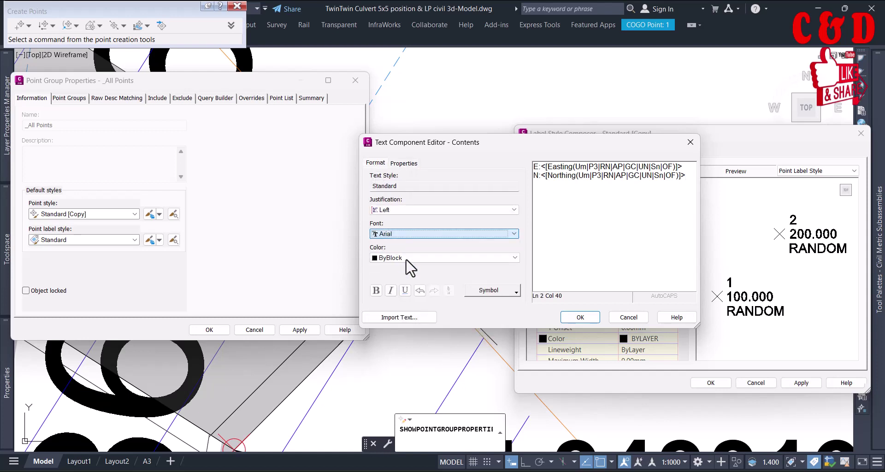
click(405, 258)
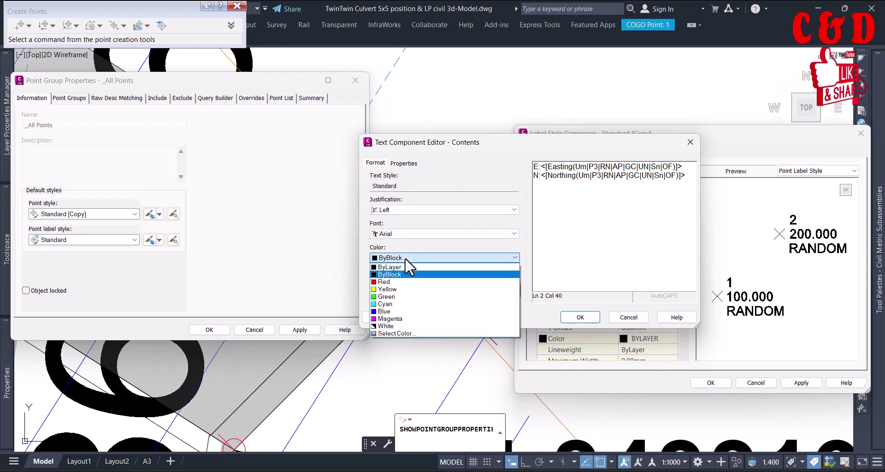
click(408, 256)
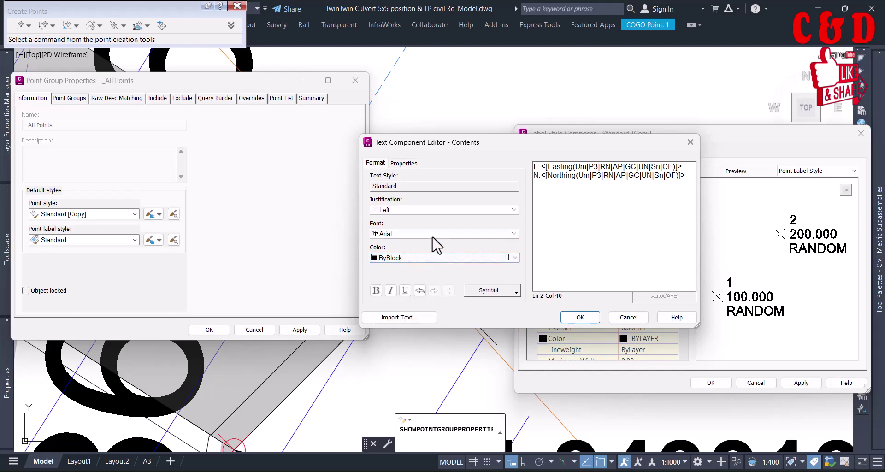
click(576, 317)
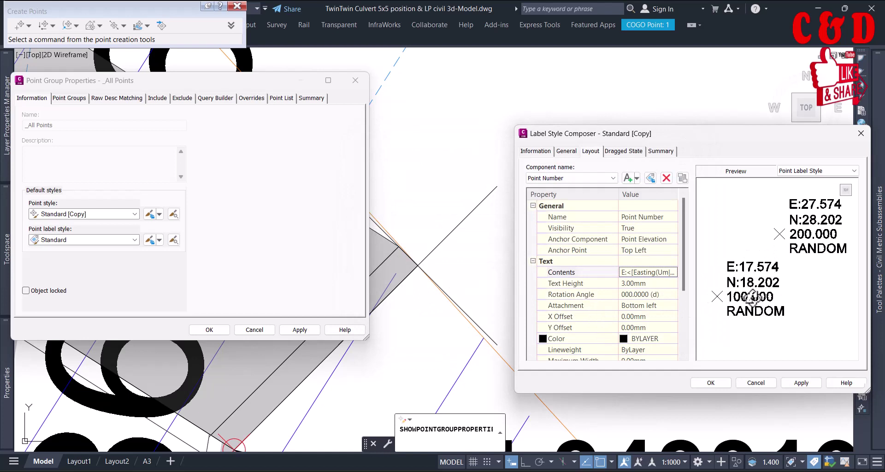
Rename the Point Number component of the copied label style as EN.
click(582, 177)
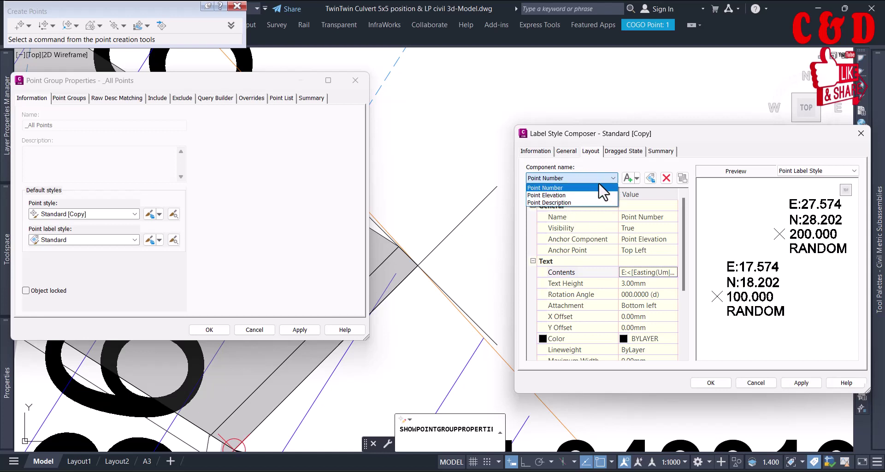
click(579, 188)
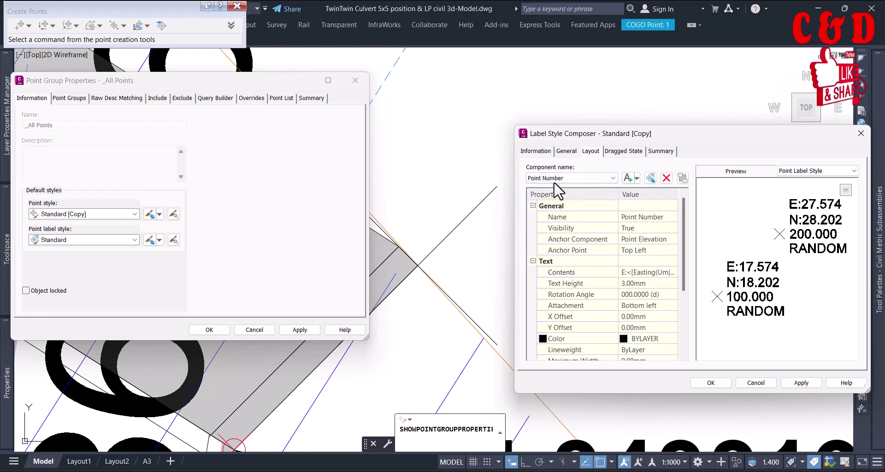
click(589, 178)
click(588, 178)
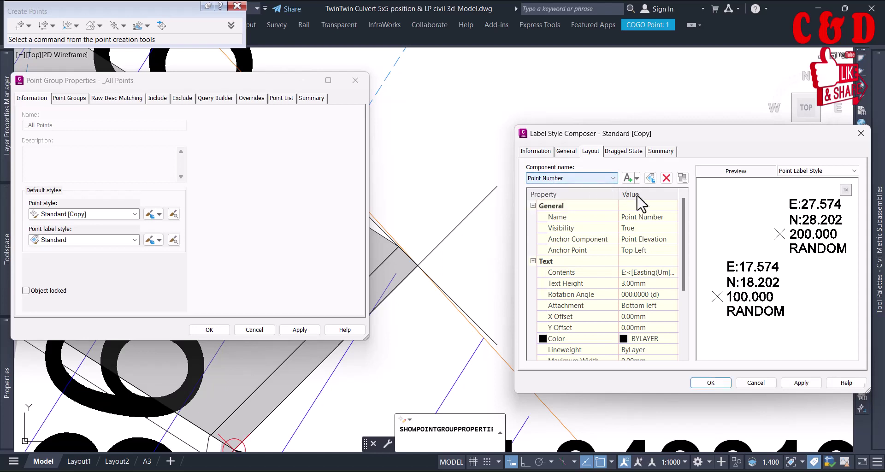
click(660, 217)
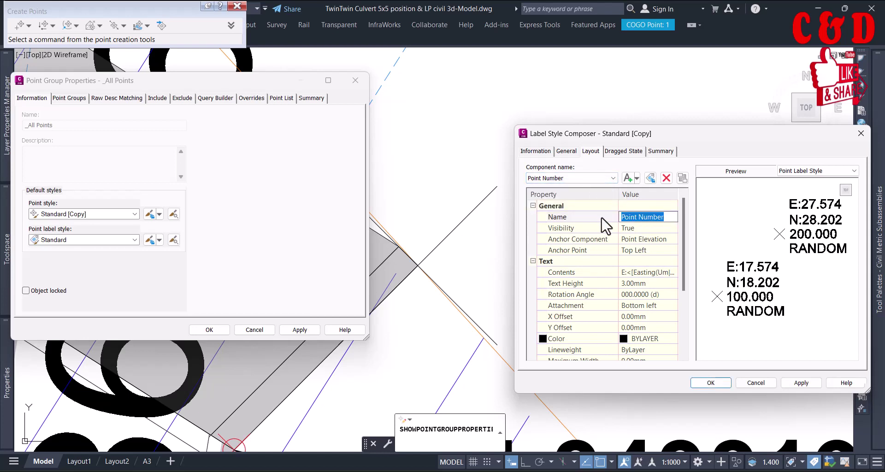
click(658, 217)
drag(671, 220, 599, 211)
key(BackSpace)
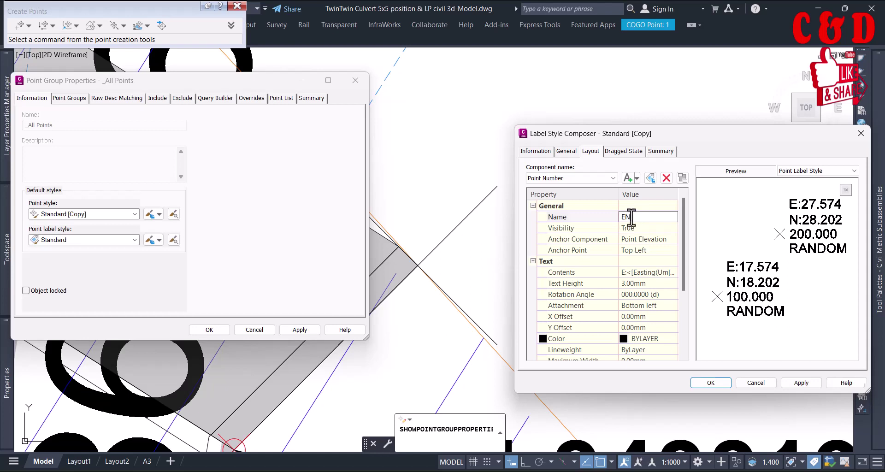
Delete the Point Elevation component from the copied label style.
click(599, 178)
click(577, 187)
click(580, 178)
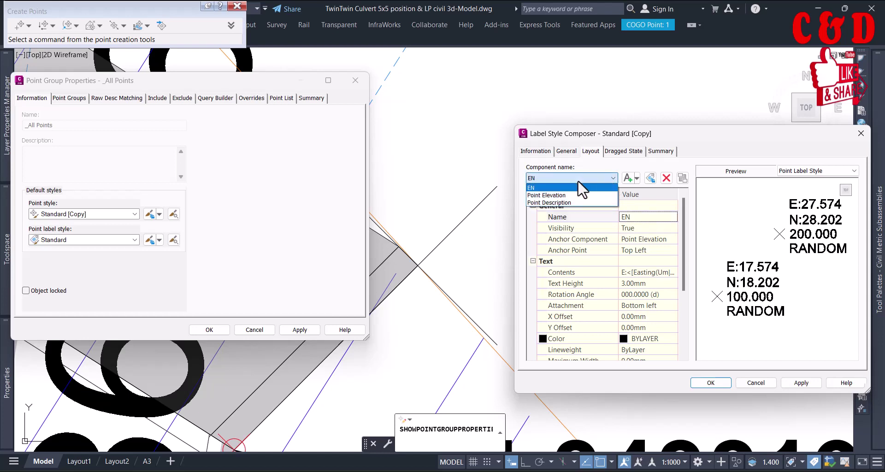
click(559, 194)
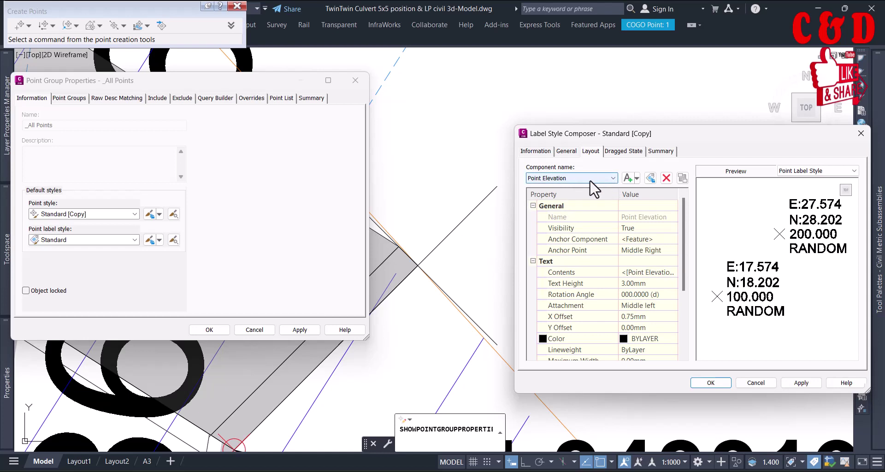
click(667, 179)
click(723, 294)
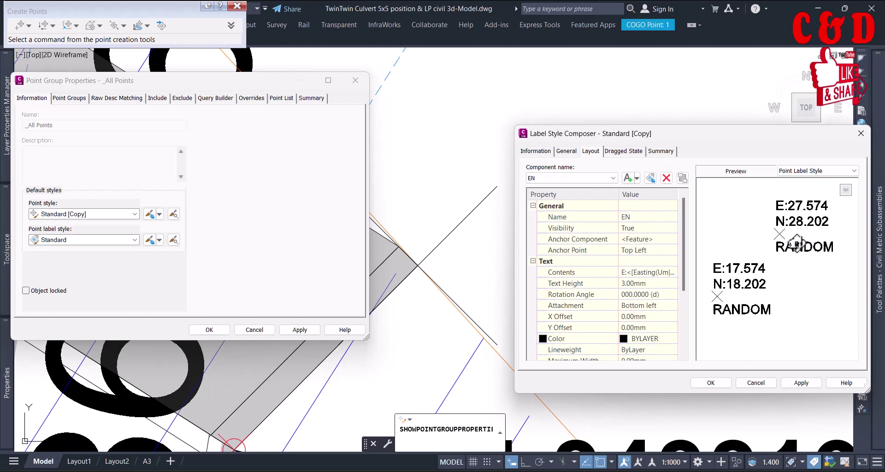
Delete the Point Description component from the copied label style.
click(602, 179)
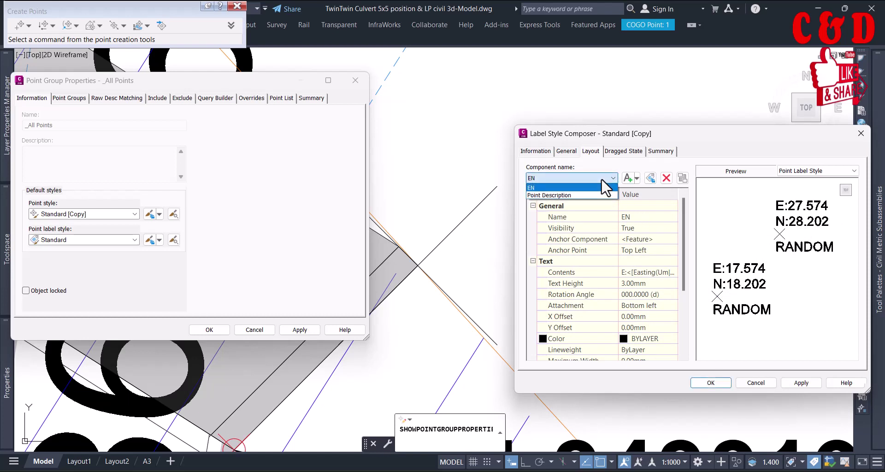
click(573, 195)
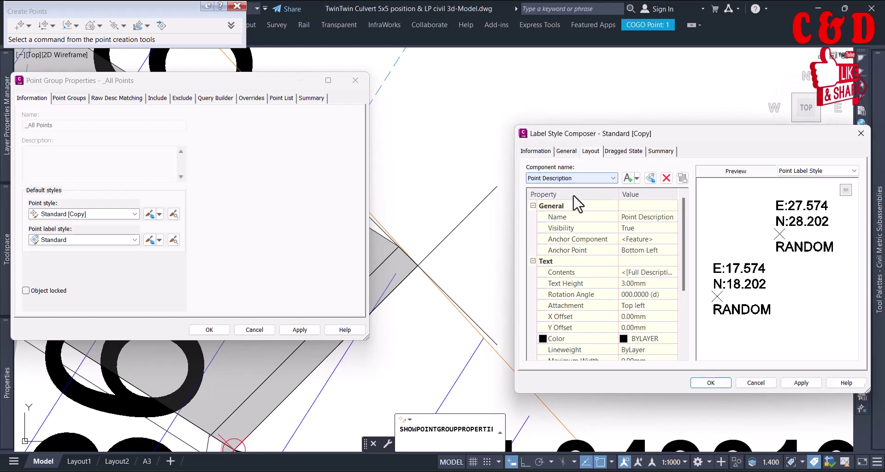
click(667, 178)
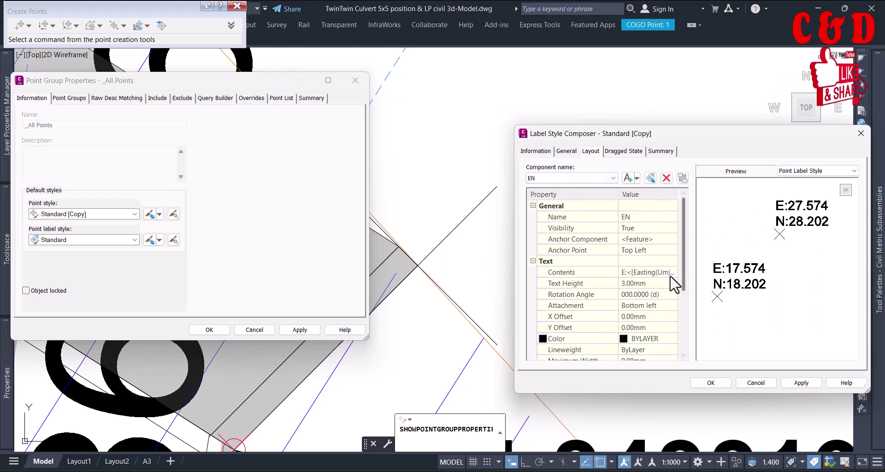
Review the EN component's text height, contents, attachment and border settings without changing them.
click(638, 284)
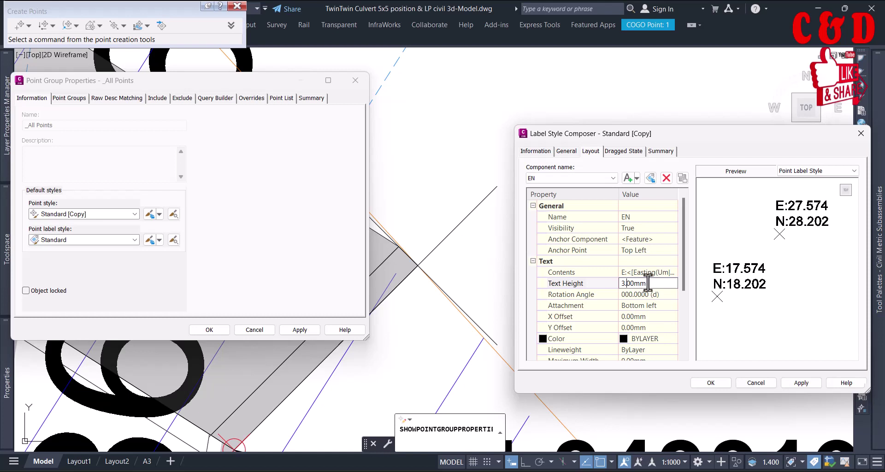
drag(648, 283, 607, 291)
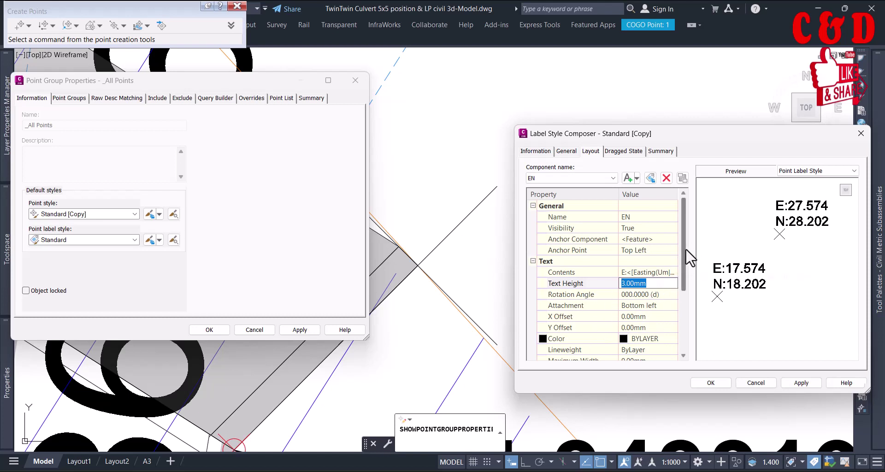
drag(685, 257, 685, 337)
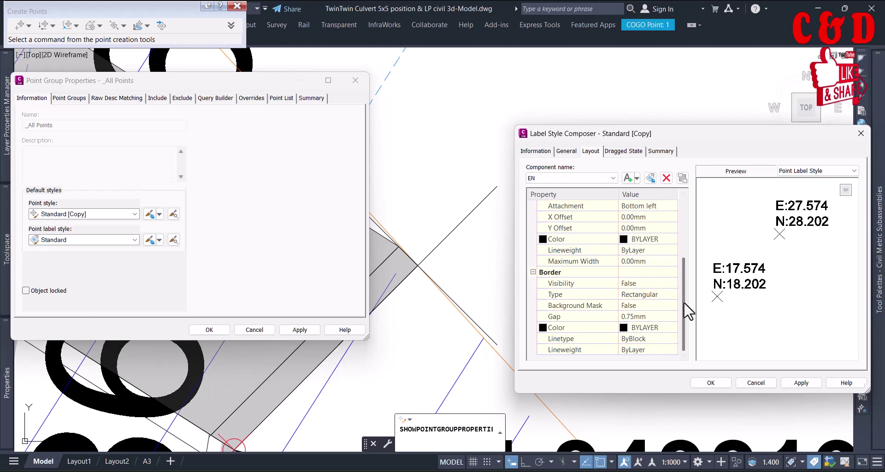
drag(686, 318, 683, 270)
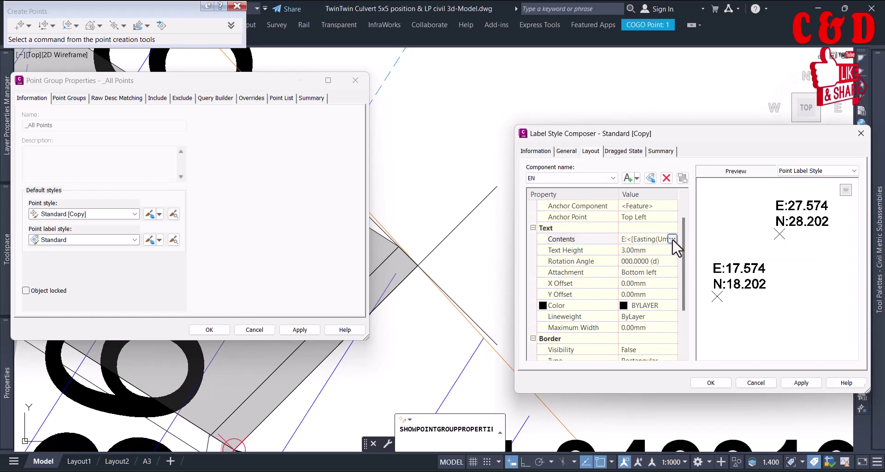
click(672, 239)
click(375, 164)
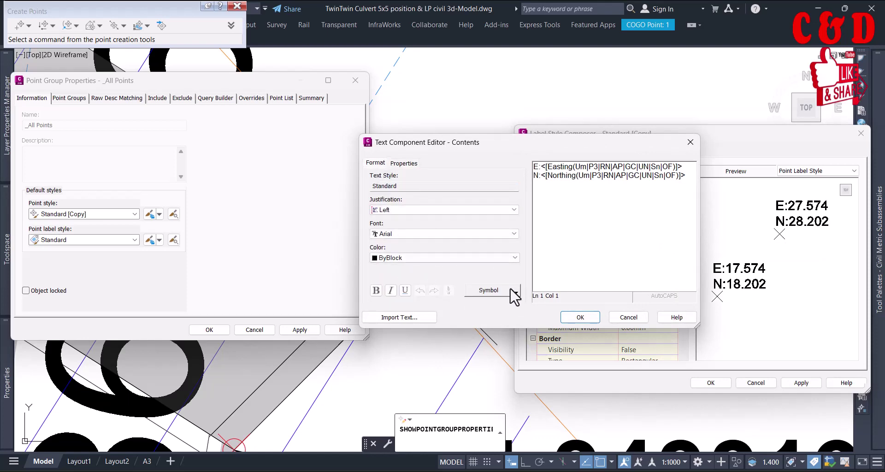
click(633, 318)
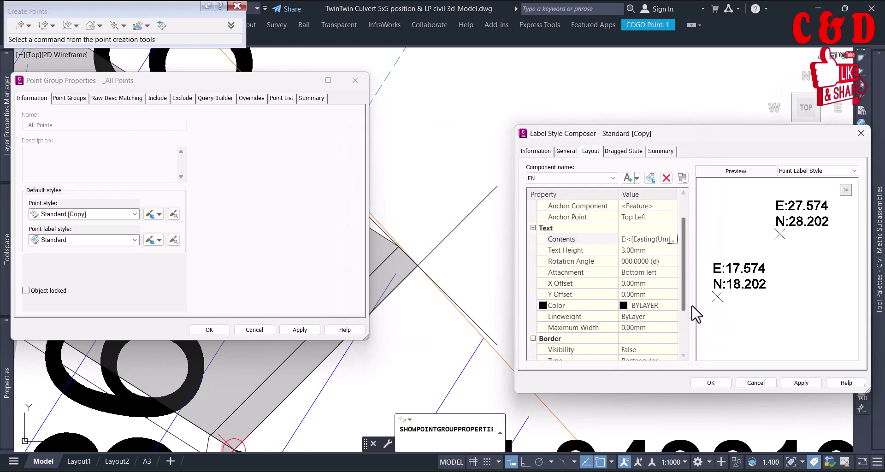
drag(683, 293, 682, 337)
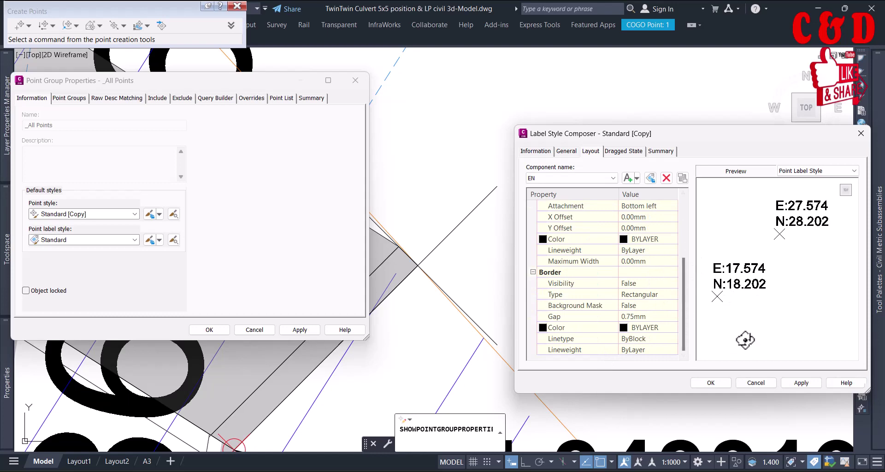
Accept the copied label style and apply it to the _All Points group, closing the group's properties.
click(806, 383)
click(706, 383)
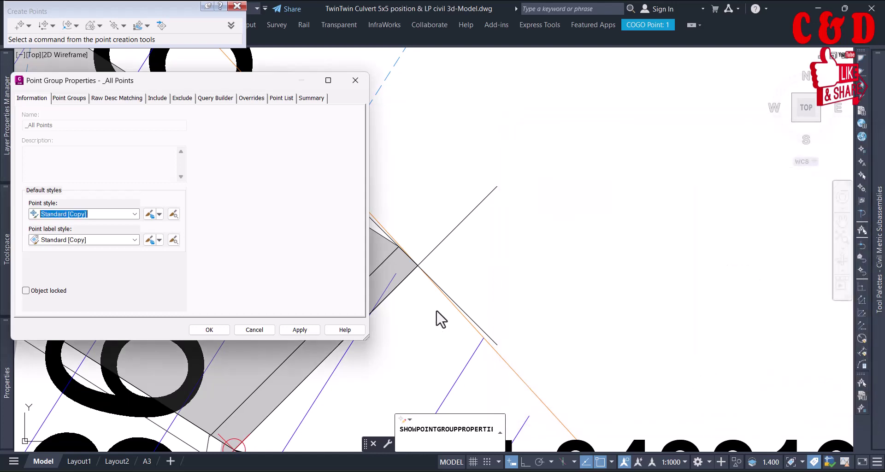
click(299, 330)
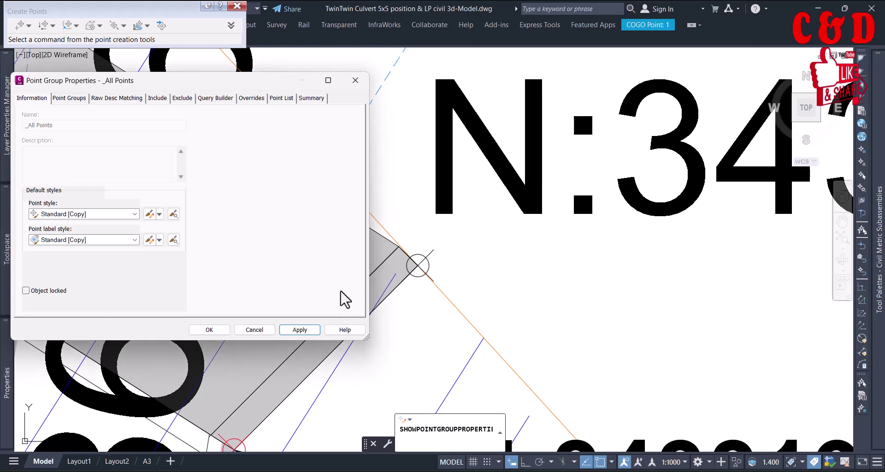
click(209, 330)
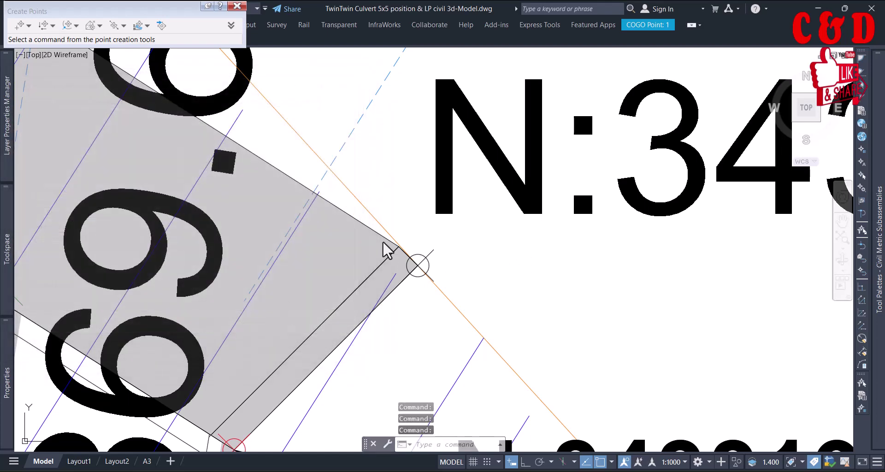
Move the new easting and northing label away from its corner point, into the empty area northeast of the culvert.
scroll(418, 224, down, 5)
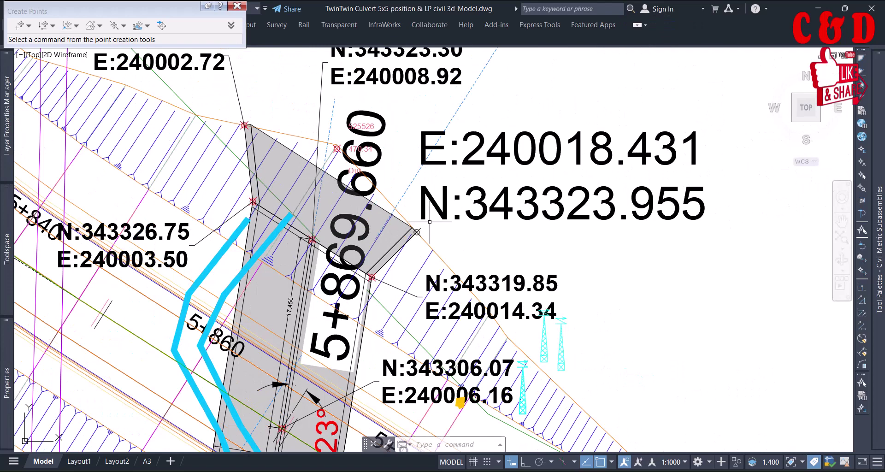
mouse_move(450, 252)
middle_down()
mouse_move(394, 367)
mouse_move(405, 362)
middle_up()
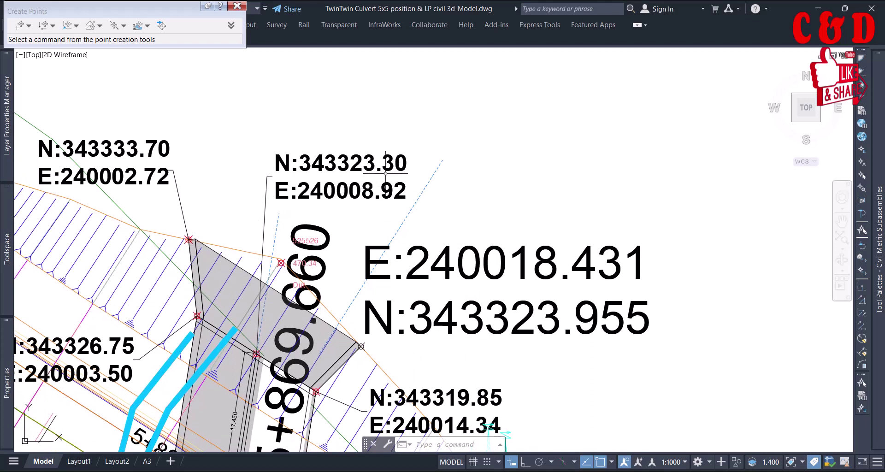
click(447, 252)
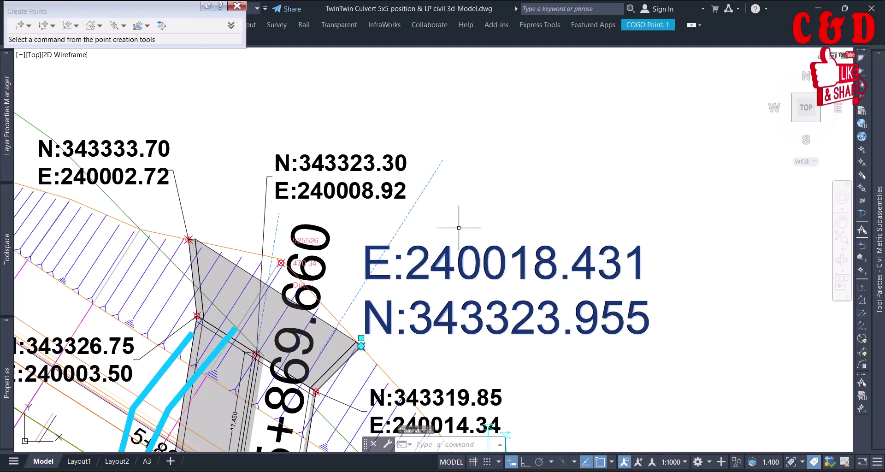
key(Escape)
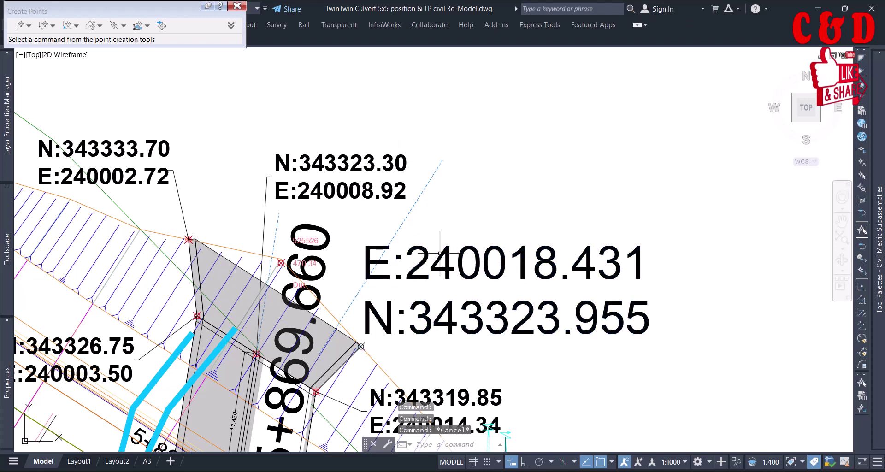
click(435, 263)
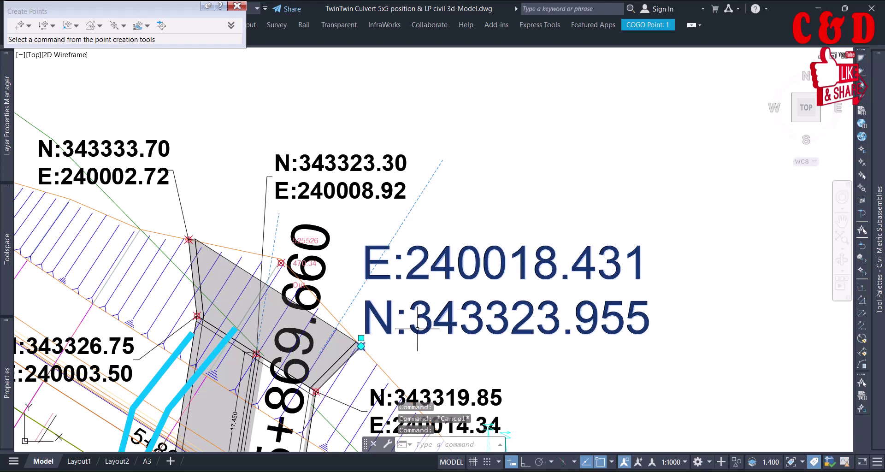
scroll(398, 333, up, 1)
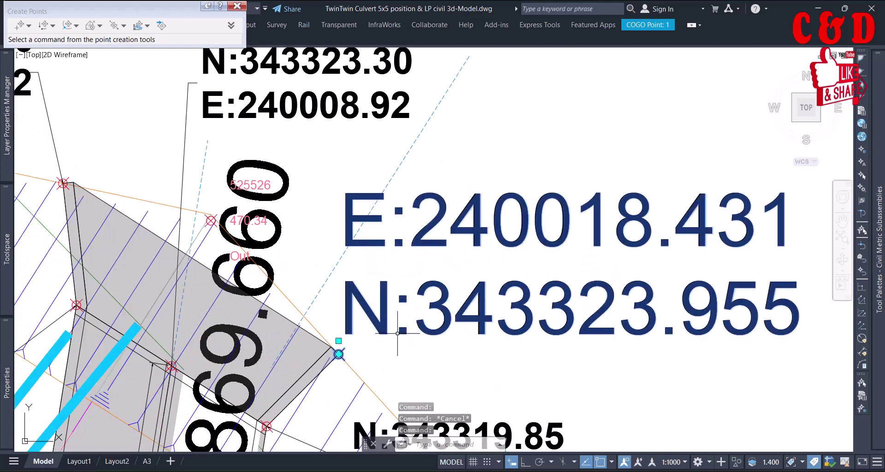
scroll(406, 325, down, 2)
scroll(417, 318, up, 1)
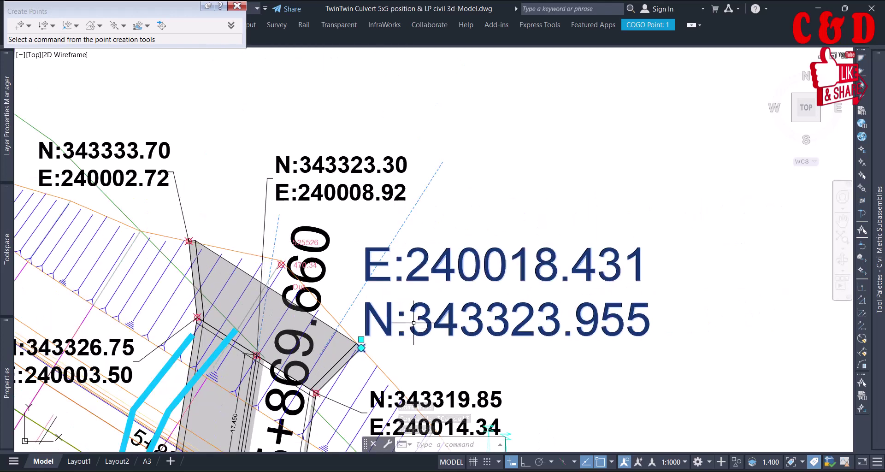
scroll(374, 347, up, 2)
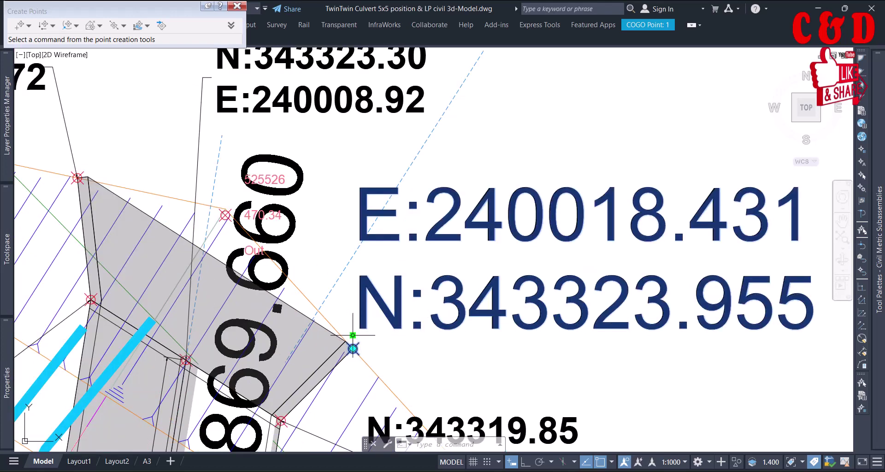
mouse_move(353, 335)
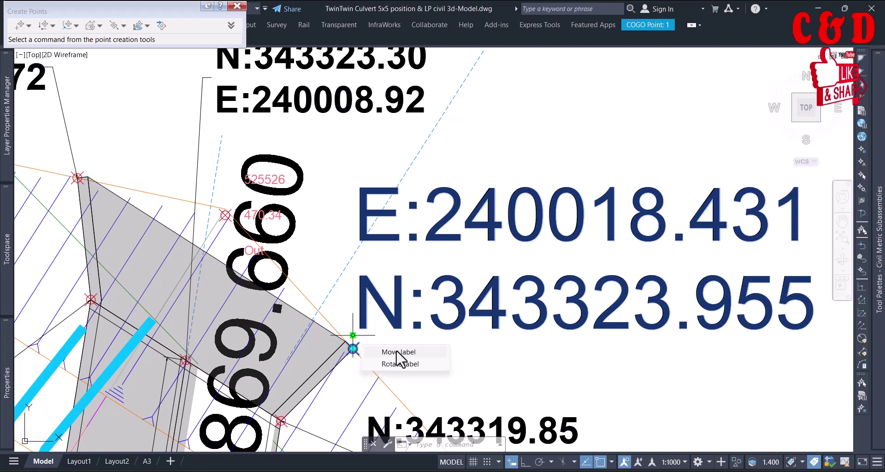
click(354, 338)
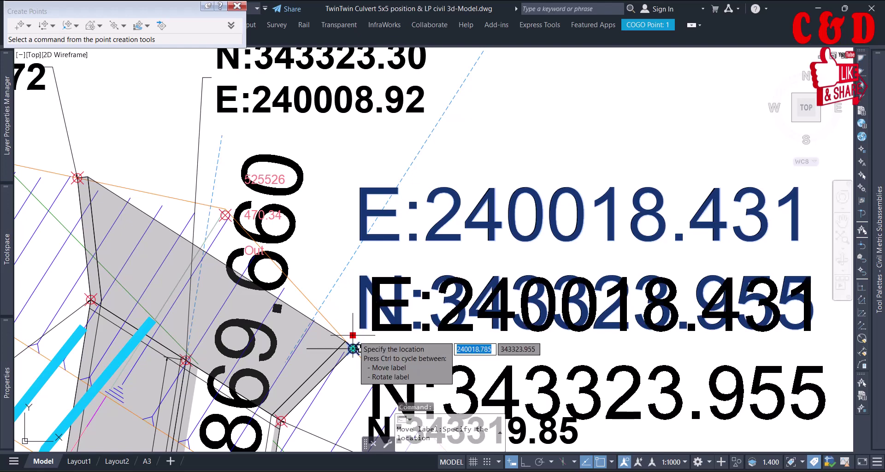
scroll(483, 306, down, 4)
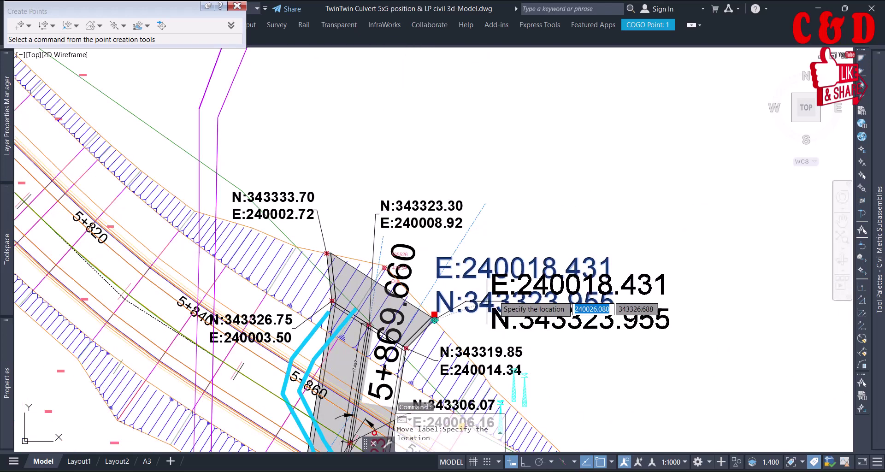
click(523, 264)
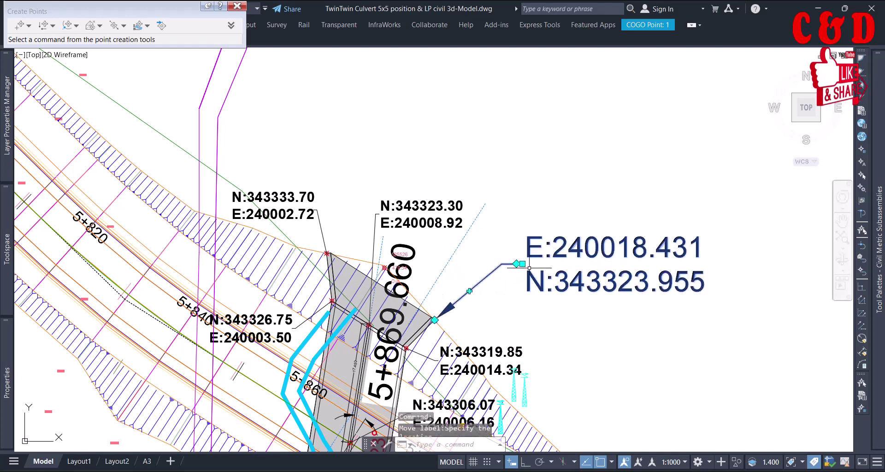
Inspect the leader line and arrowhead connecting the moved coordinate label to the culvert corner.
scroll(554, 268, up, 4)
scroll(555, 268, down, 2)
key(Escape)
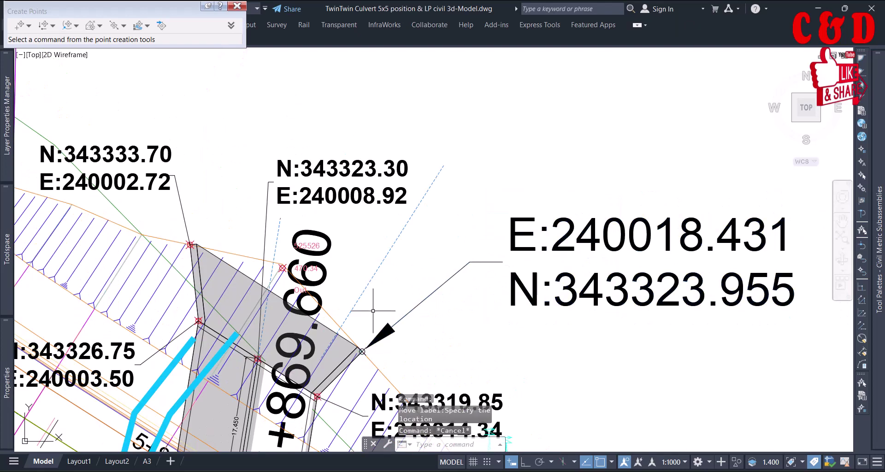
click(448, 280)
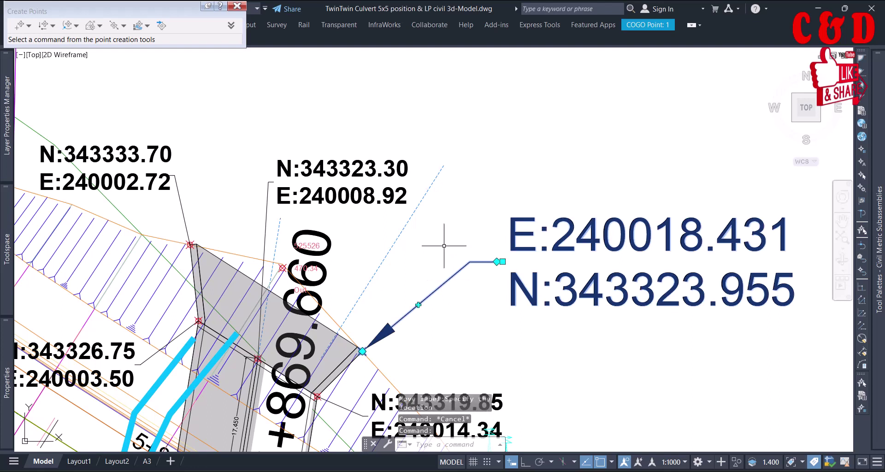
key(Escape)
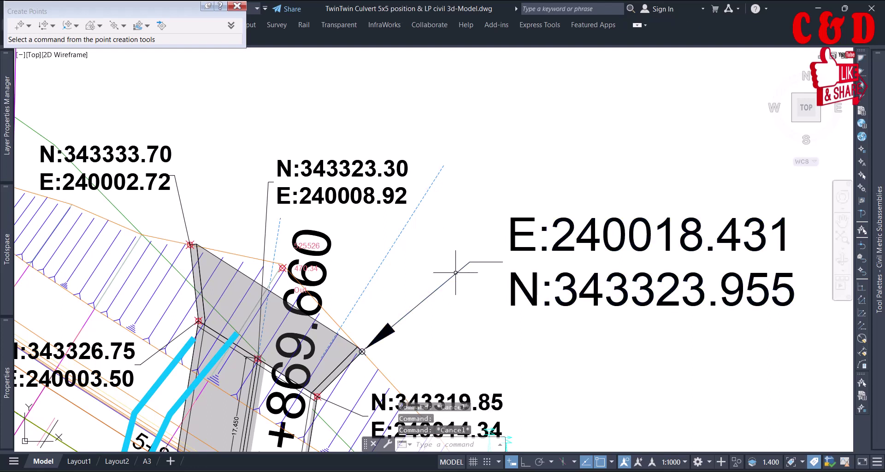
click(456, 272)
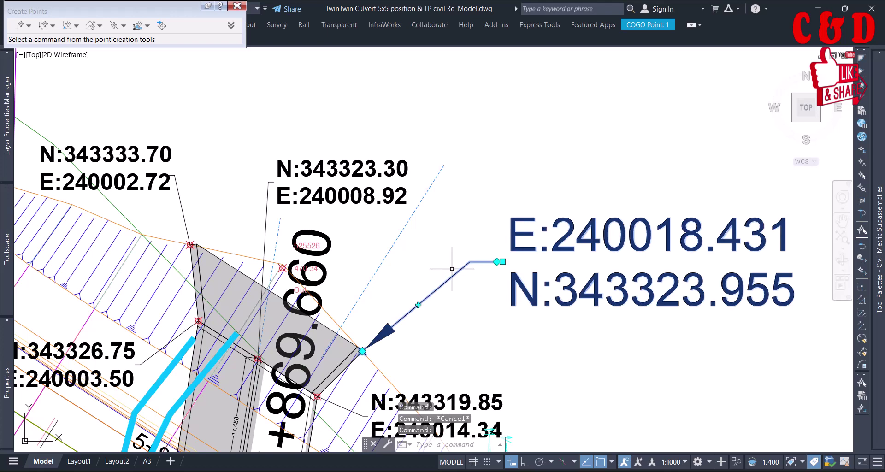
Close the Create Points toolbar and clear the point selection.
click(237, 6)
mouse_move(6, 281)
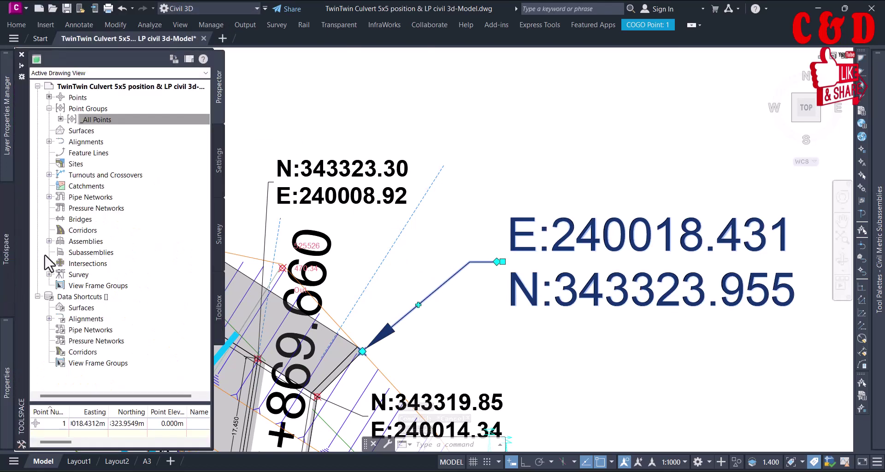
right_click(117, 120)
click(117, 122)
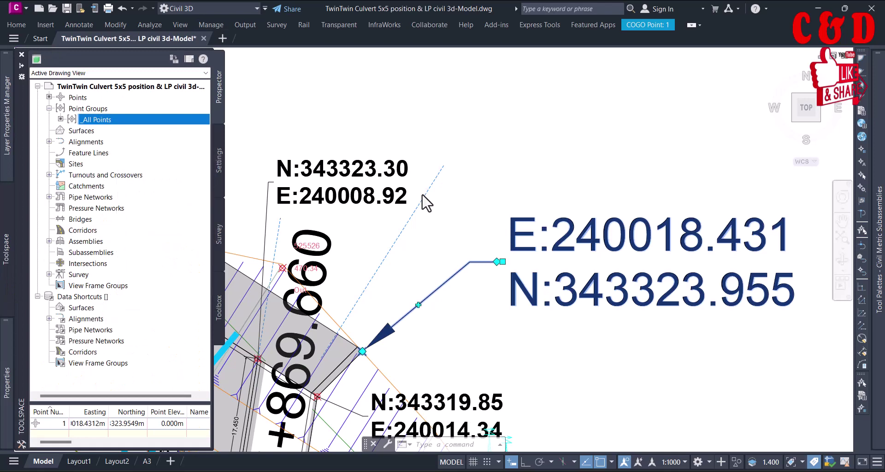
click(459, 197)
key(Escape)
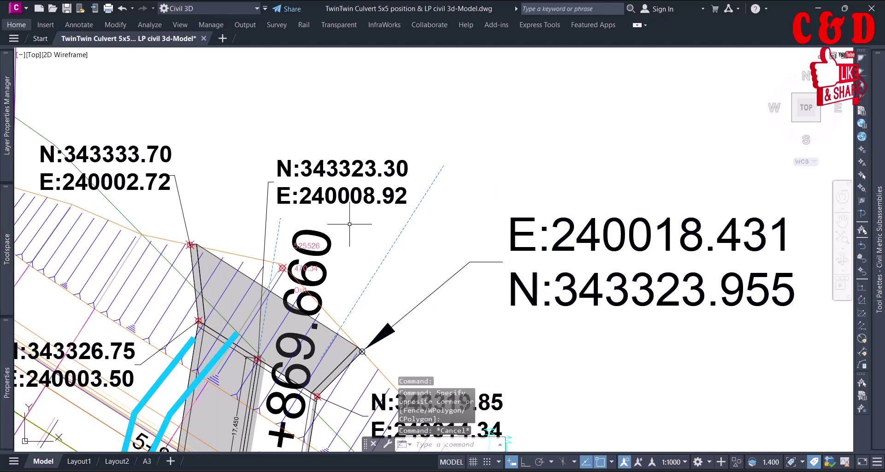
Open the point label style of the _All Points group for editing, moving the composer window clear of the coordinate label.
mouse_move(7, 247)
right_click(103, 120)
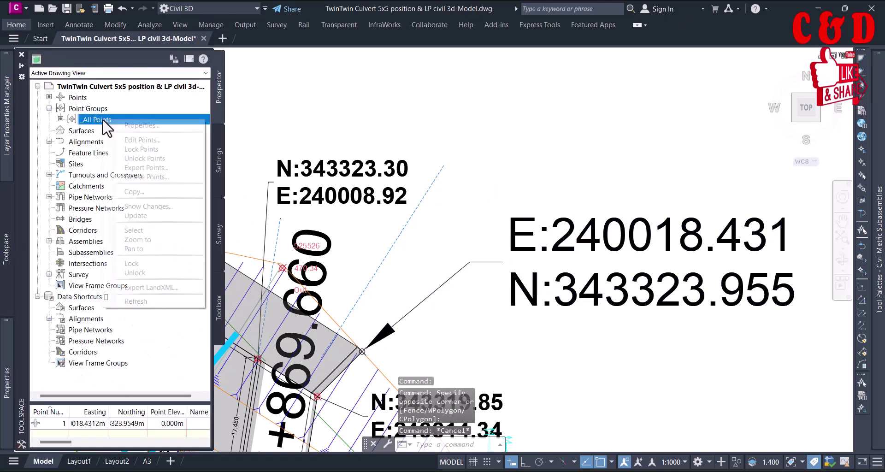
click(140, 127)
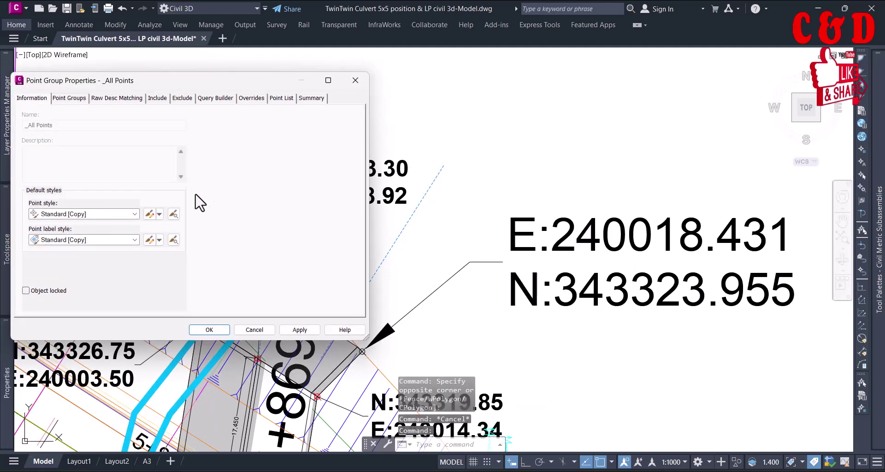
click(148, 239)
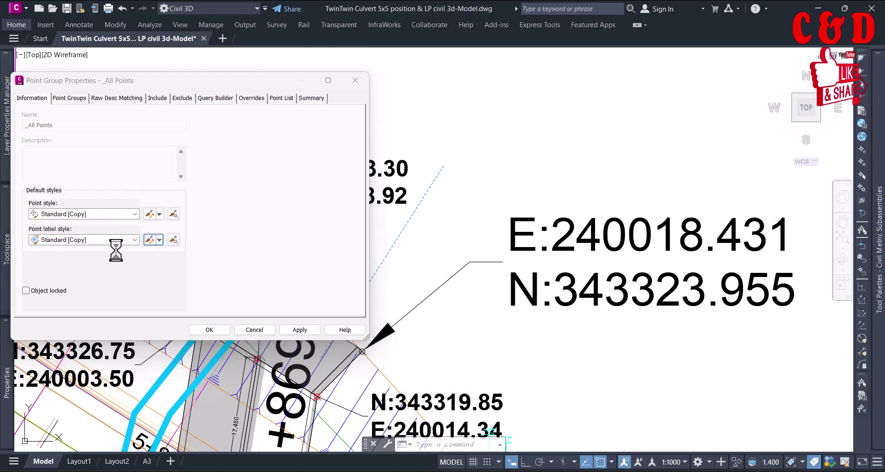
drag(667, 141, 239, 128)
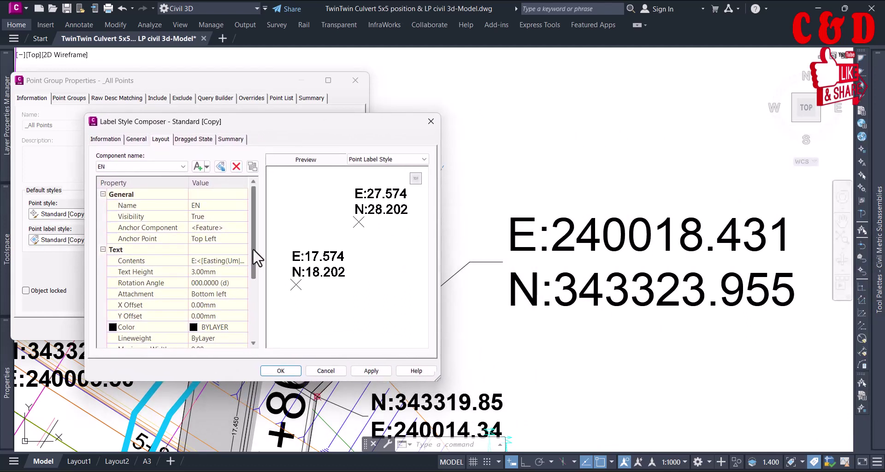
Set the EN text component's height to 0.5 mm, accept the style and group properties, and check the coordinate label in the drawing.
drag(253, 249, 255, 259)
scroll(254, 259, up, 2)
click(211, 272)
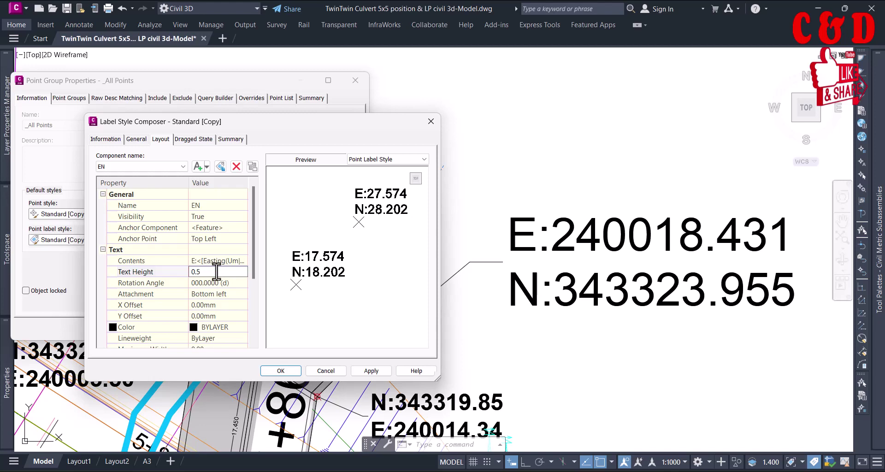
text(0.5)
key(Return)
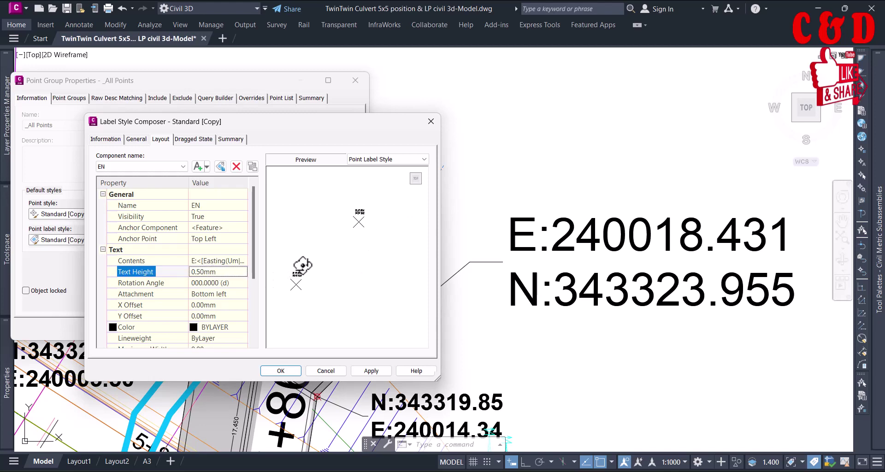
click(365, 370)
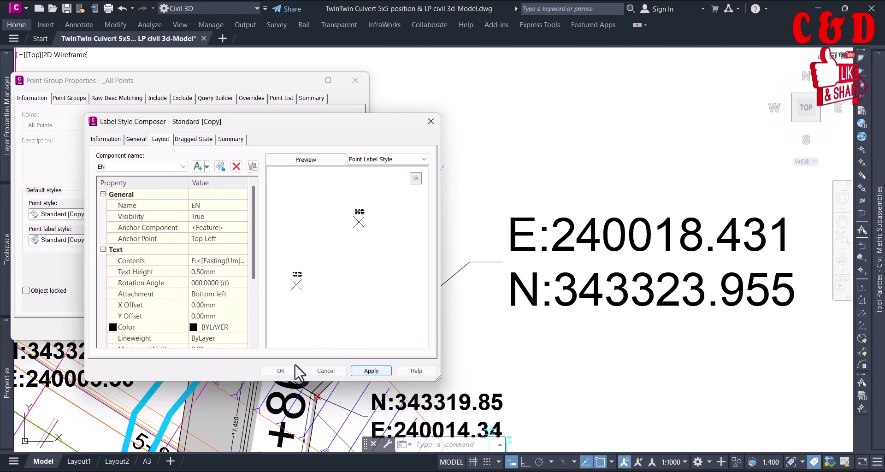
click(288, 371)
click(212, 328)
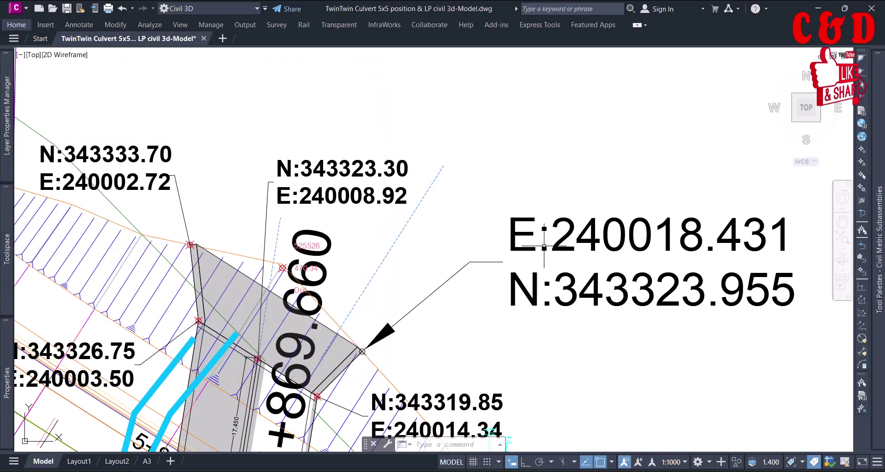
click(559, 238)
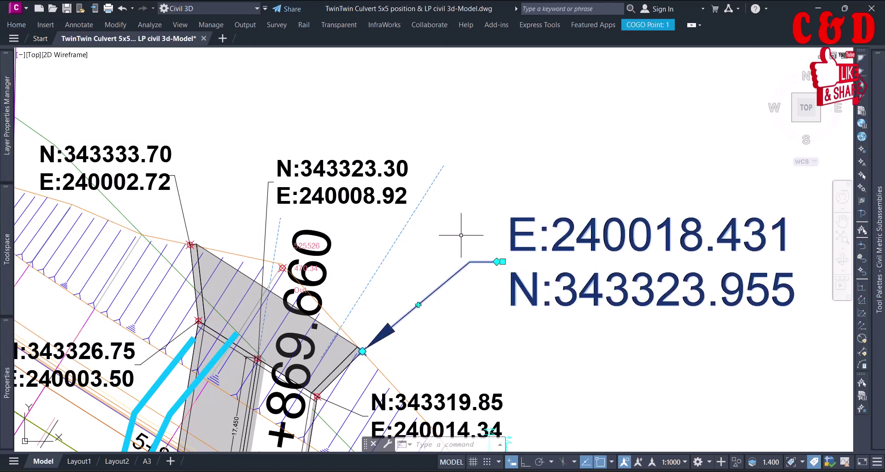
key(Escape)
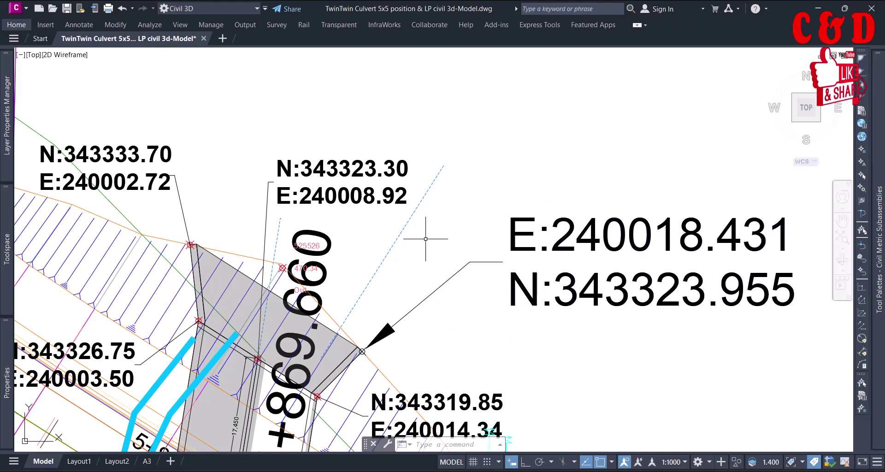
Reopen the _All Points group's point label style and show its dragged state settings.
click(6, 249)
click(98, 119)
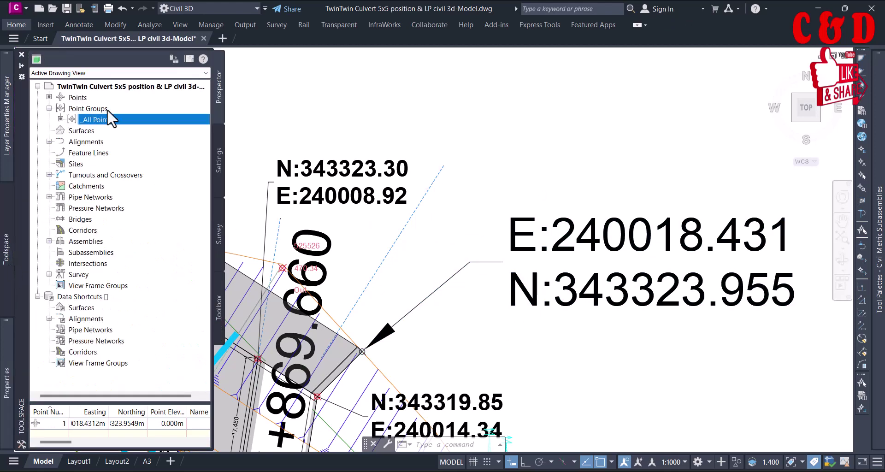
right_click(101, 118)
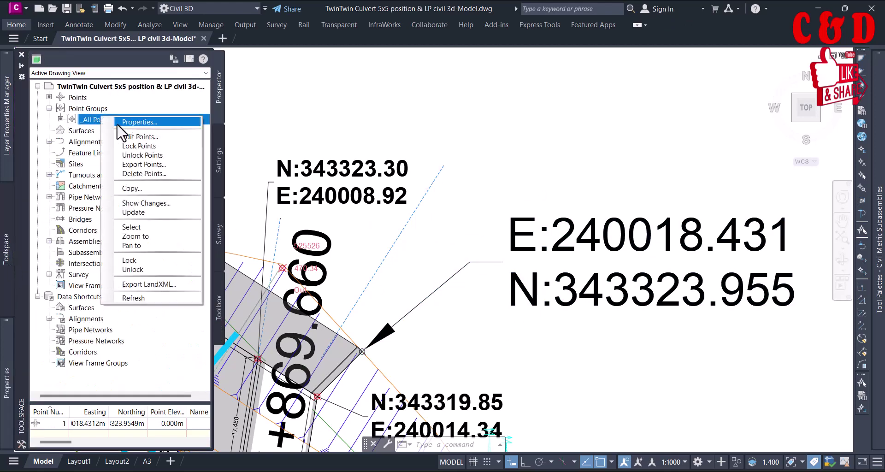
click(134, 123)
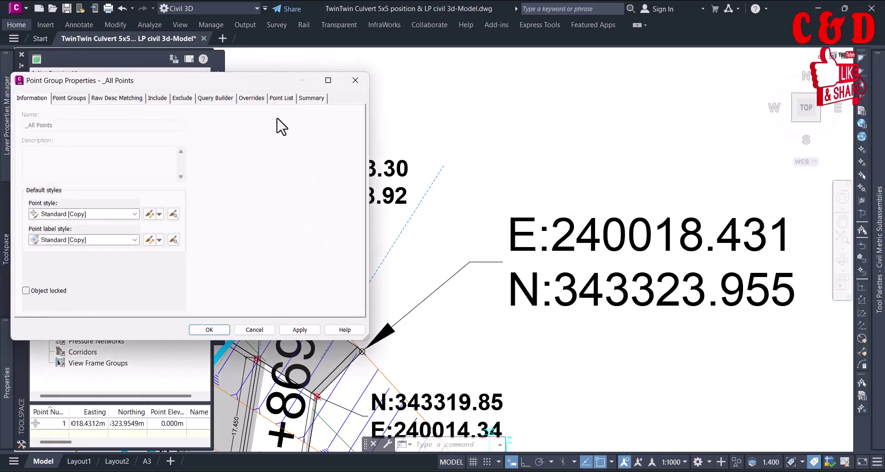
click(150, 240)
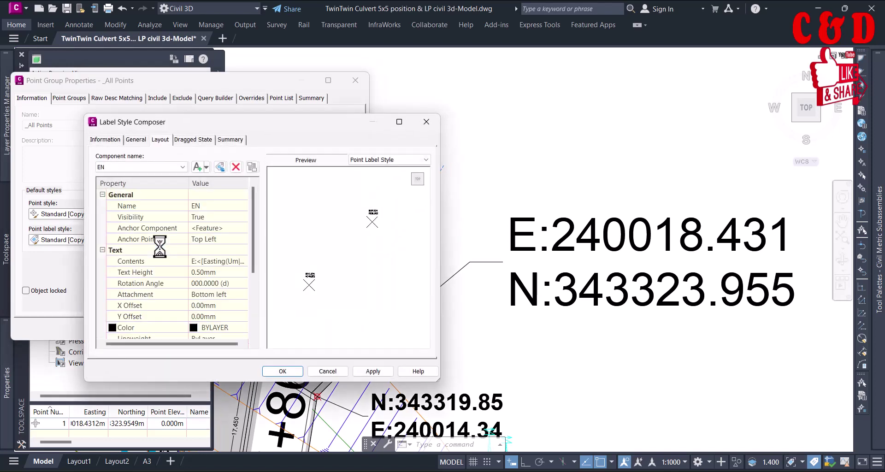
click(200, 142)
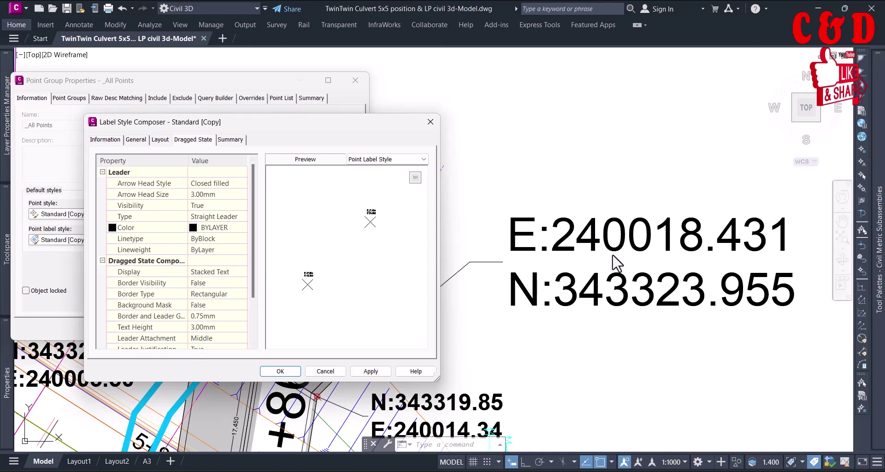
Set the dragged state text height to 0.5 mm, accept the style and apply it to the _All Points group.
drag(253, 233, 258, 279)
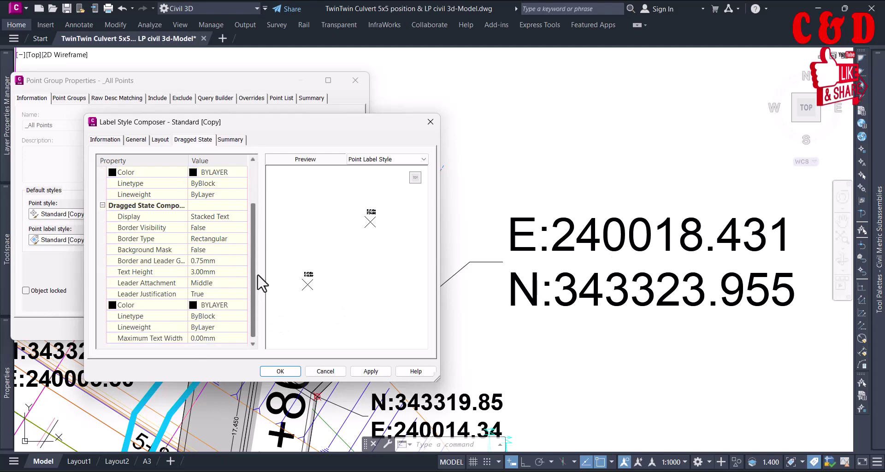
click(195, 272)
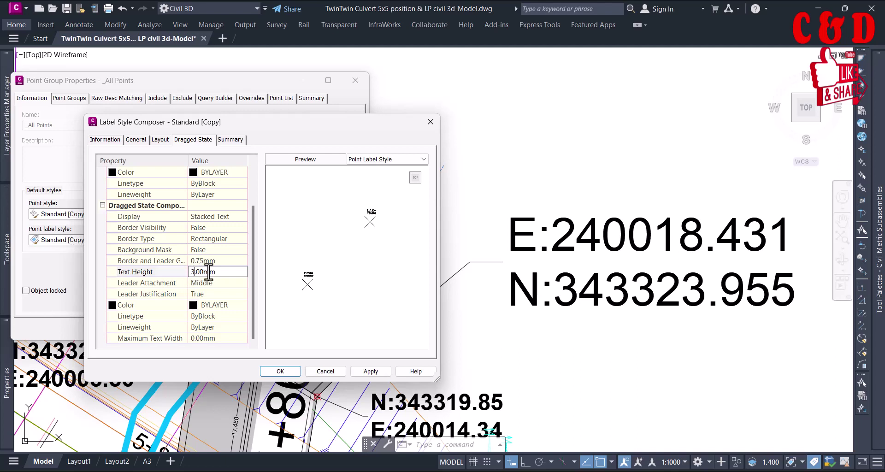
drag(201, 272, 182, 285)
text(0.5)
click(371, 371)
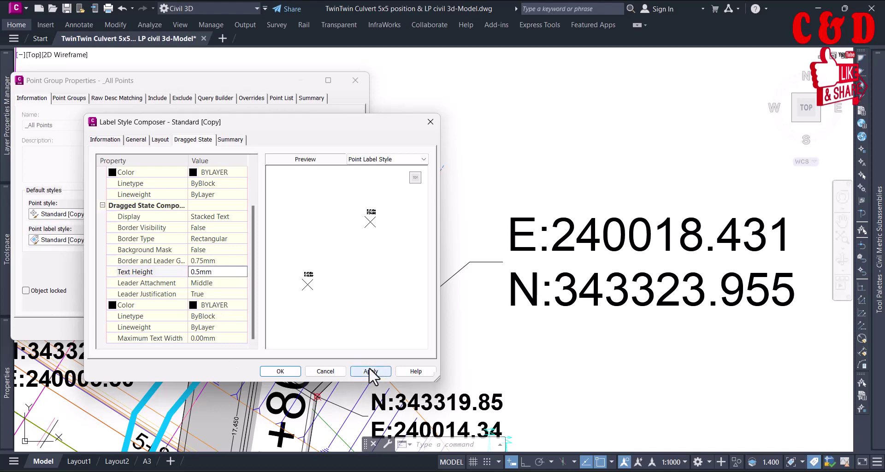
click(277, 372)
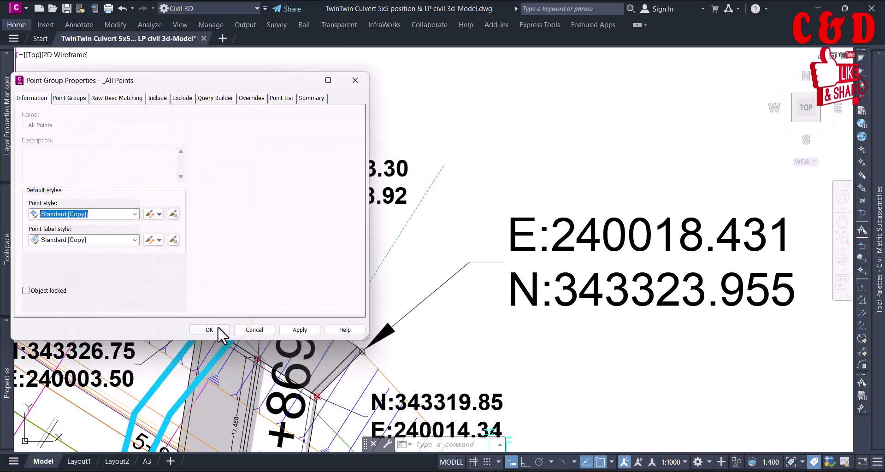
click(291, 330)
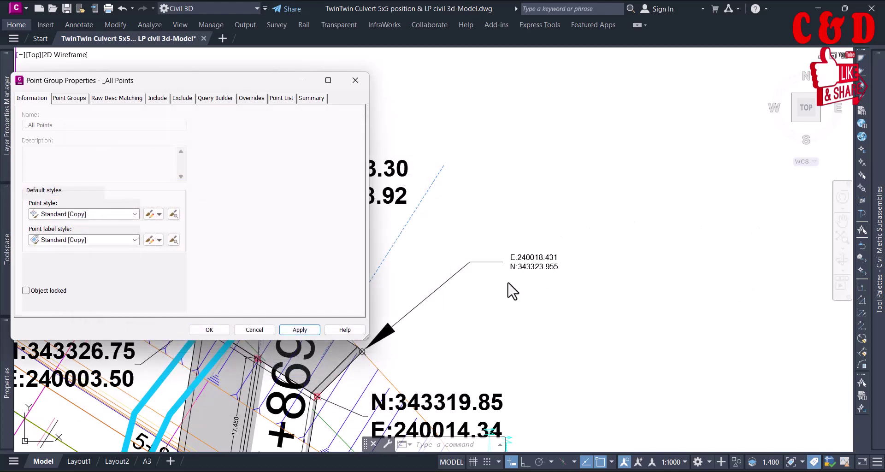
Set the label style's dragged state text height to 1.5 mm and apply the edited style to the _All Points group.
click(150, 240)
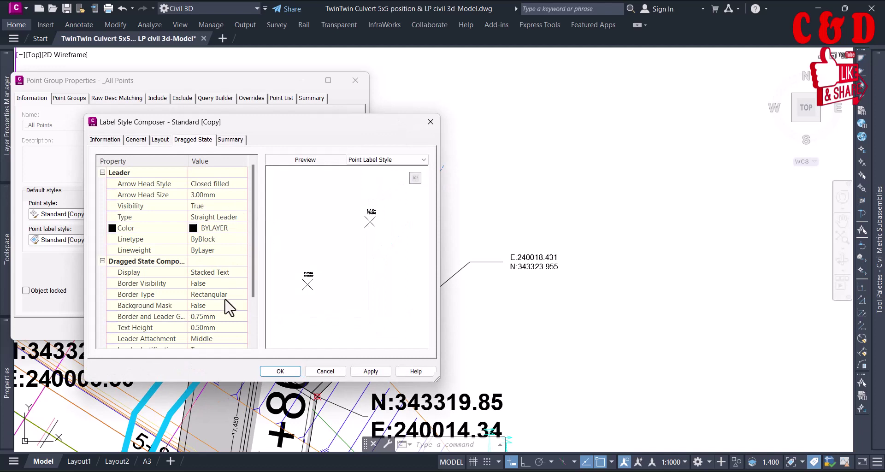
click(196, 327)
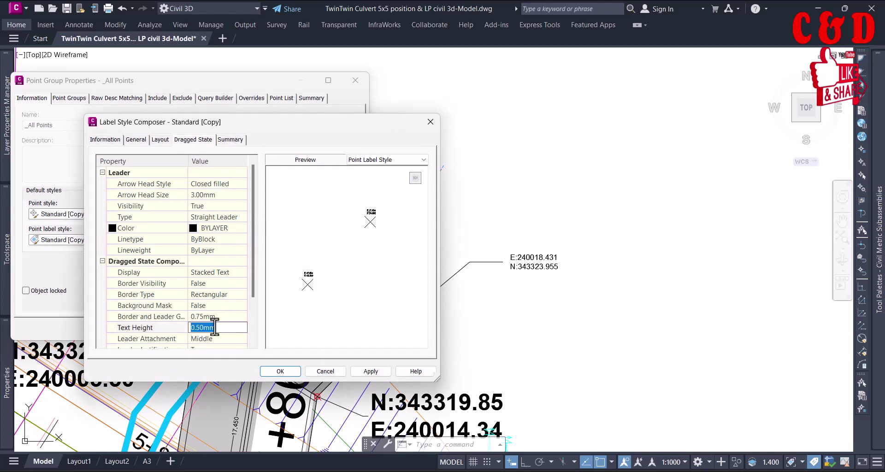
text(1.5)
key(Return)
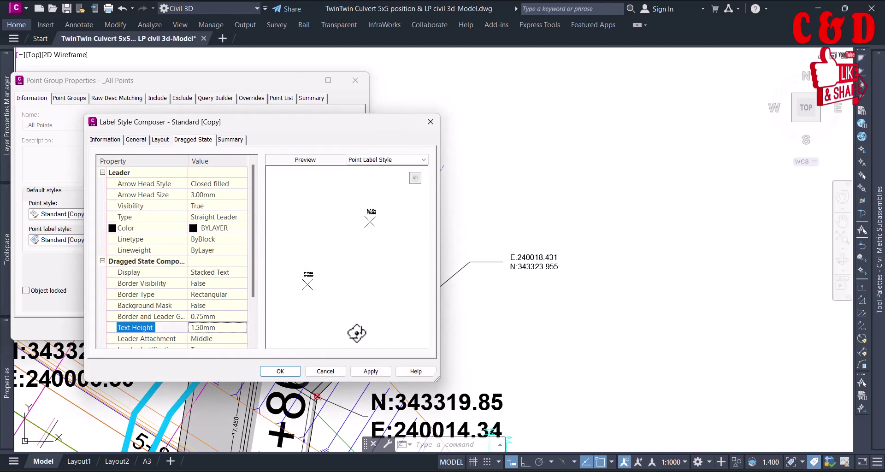
click(372, 372)
click(280, 371)
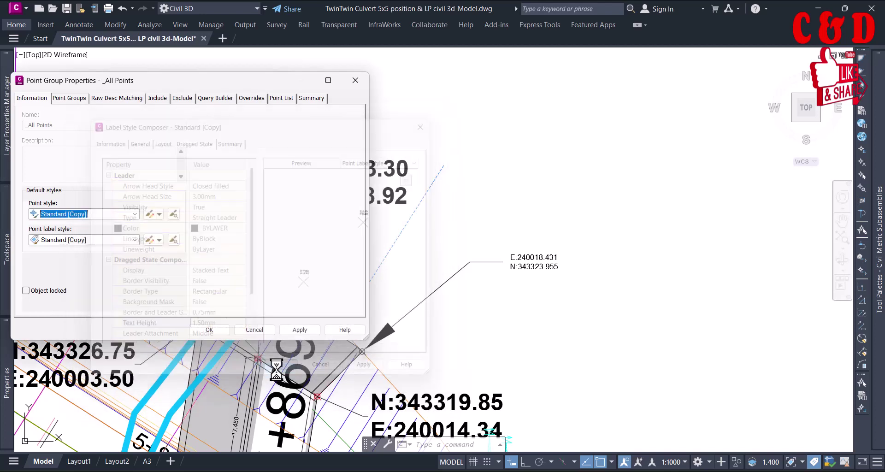
click(306, 330)
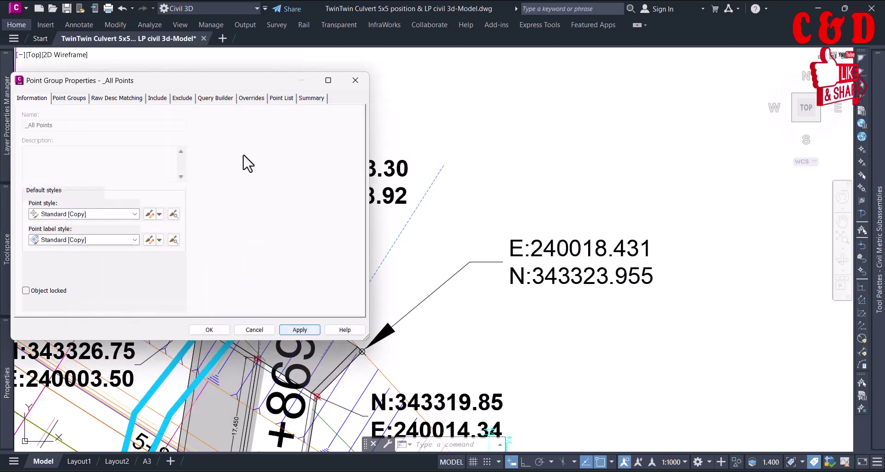
Reopen the group's point label style and open the EN text component's contents for editing.
mouse_move(205, 81)
mouse_down()
mouse_move(179, 259)
mouse_move(308, 95)
mouse_up()
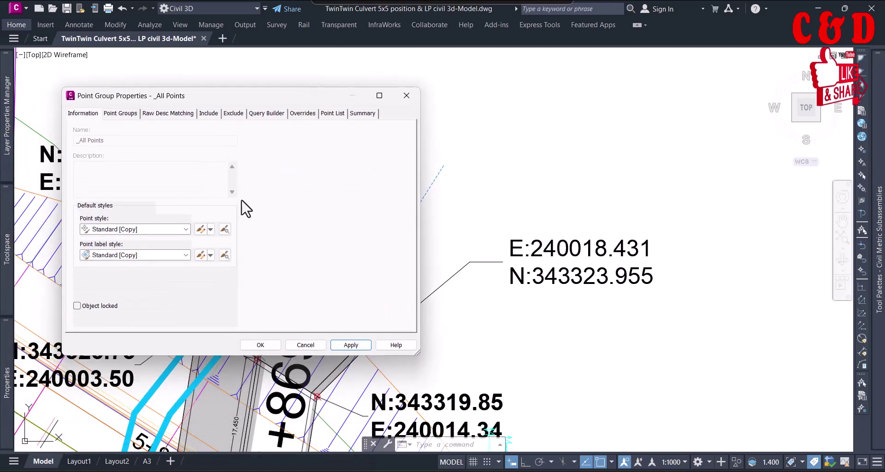
click(201, 255)
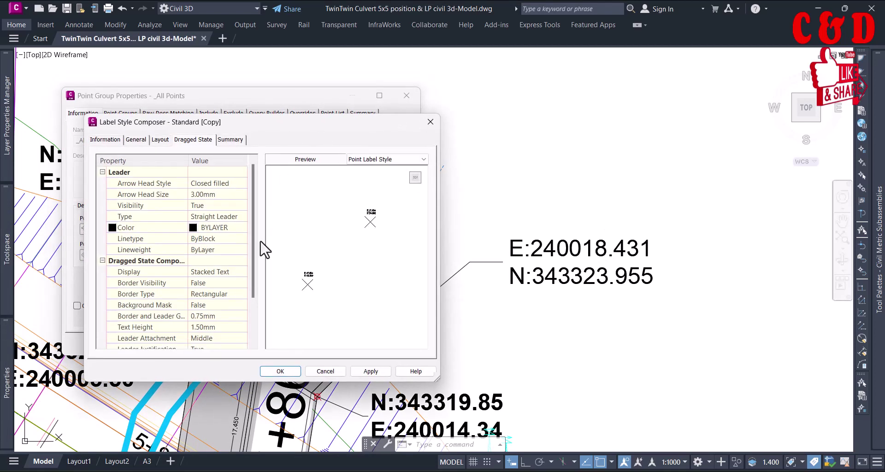
click(161, 140)
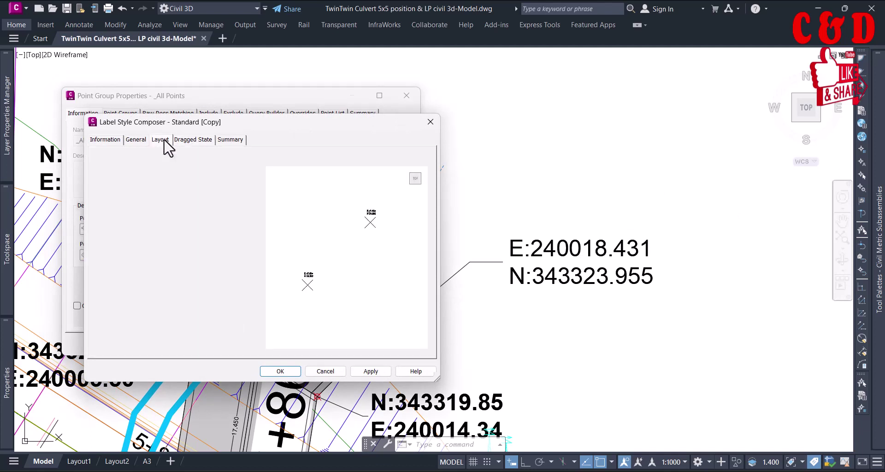
click(243, 261)
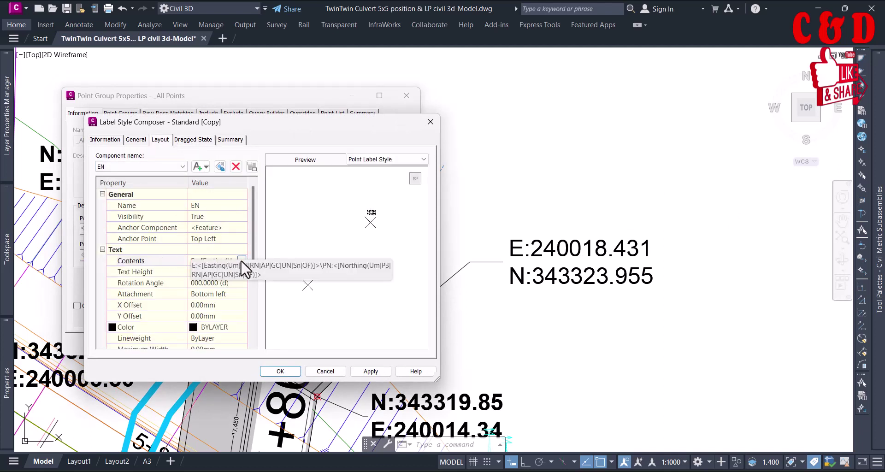
click(241, 260)
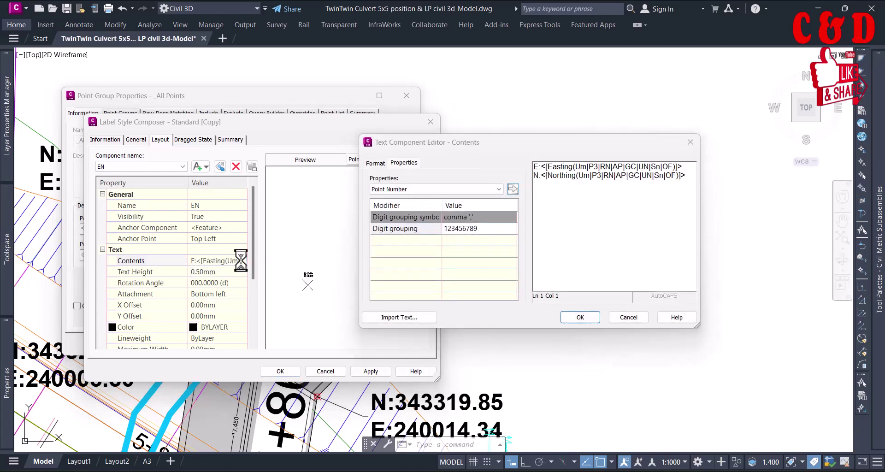
Make the whole easting and northing expression bold and accept the edited text contents.
drag(494, 144, 260, 160)
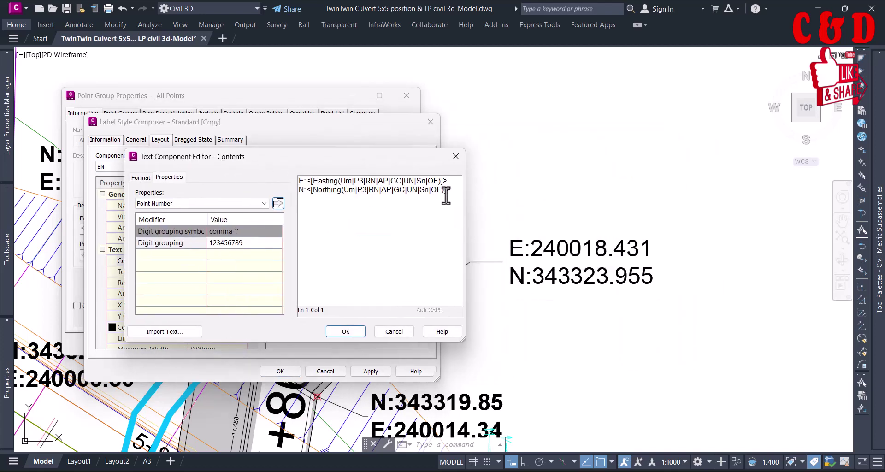
drag(451, 189, 299, 177)
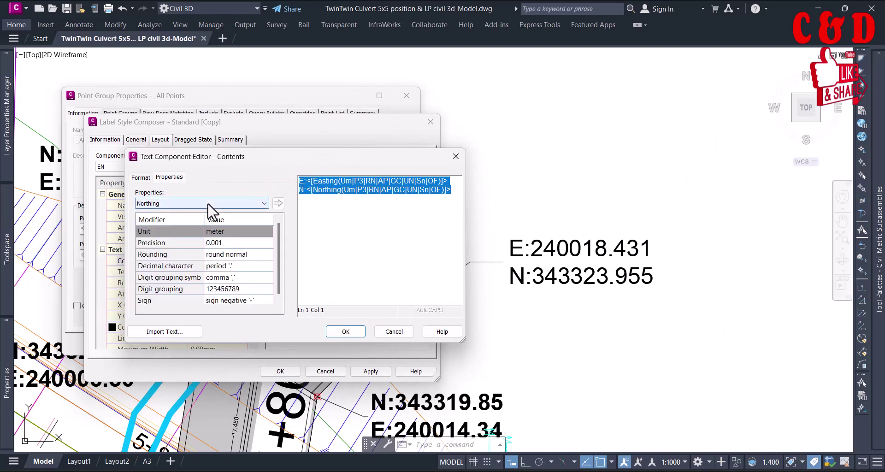
click(143, 177)
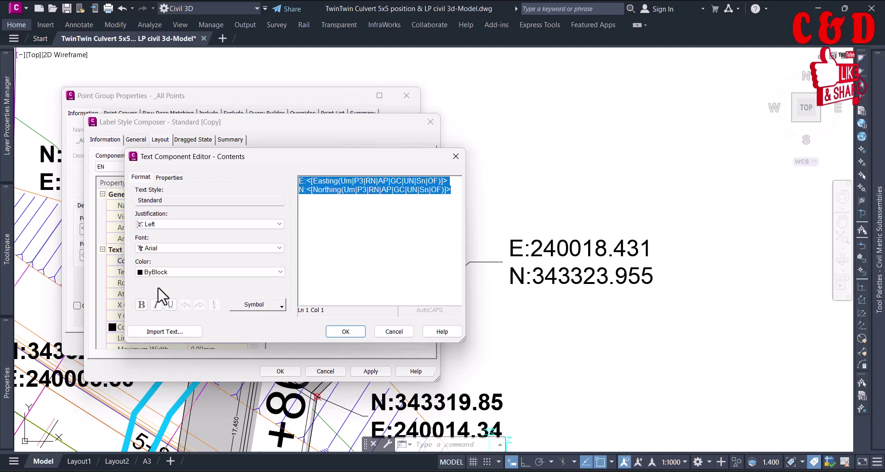
click(142, 304)
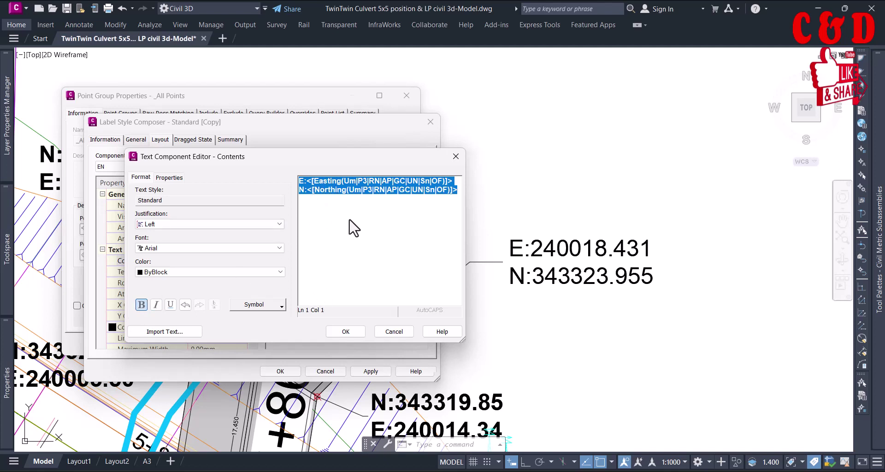
click(141, 305)
click(142, 305)
click(345, 332)
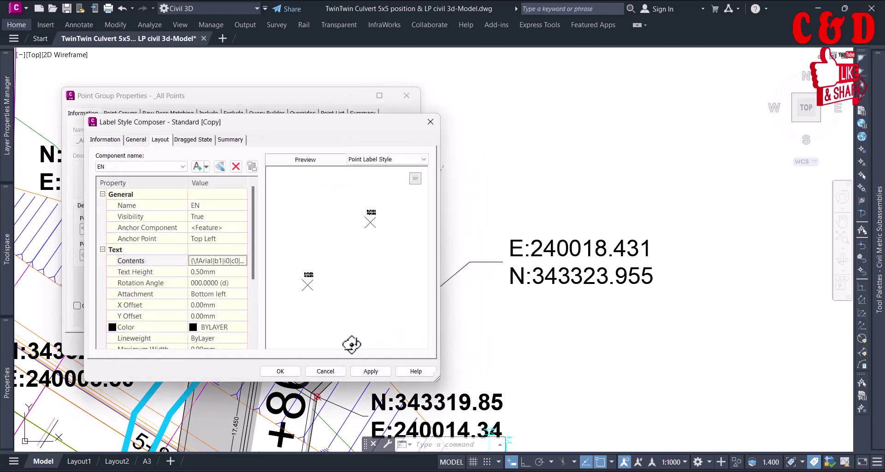
Accept the edited label style, apply it to the _All Points group and close the group's properties.
click(282, 371)
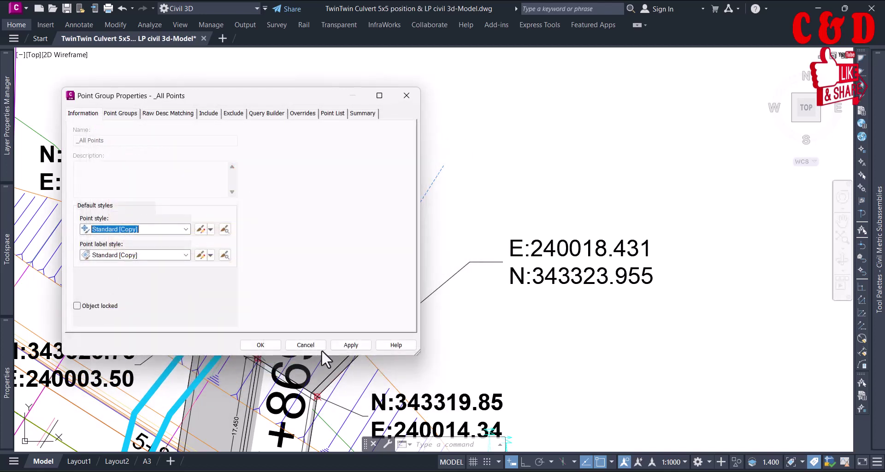
click(350, 345)
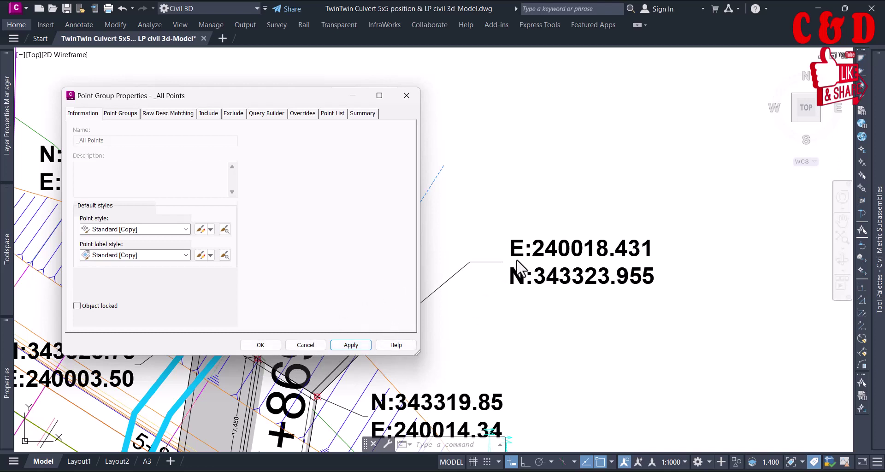
click(269, 342)
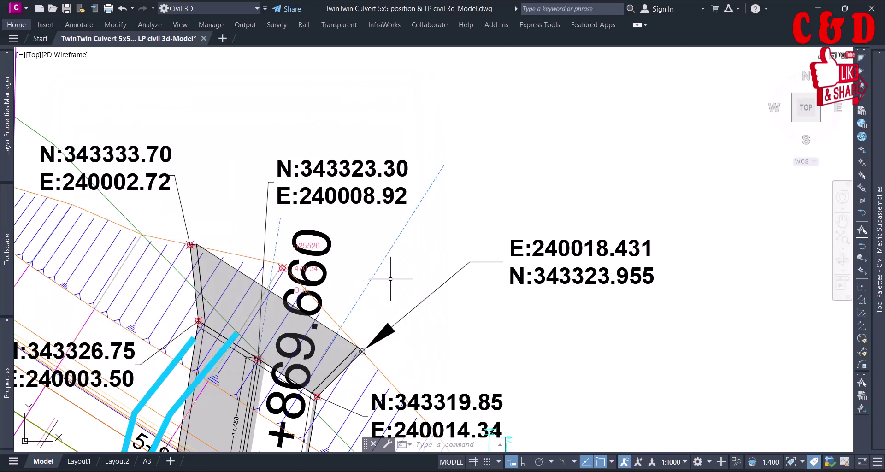
Compare the culvert corner label's bold text with the neighbouring northing and easting labels.
middle_drag(391, 279, 464, 219)
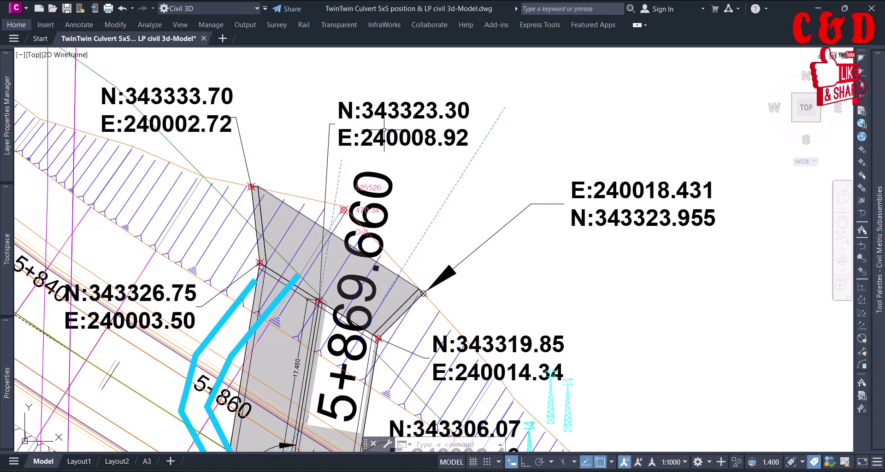
click(380, 115)
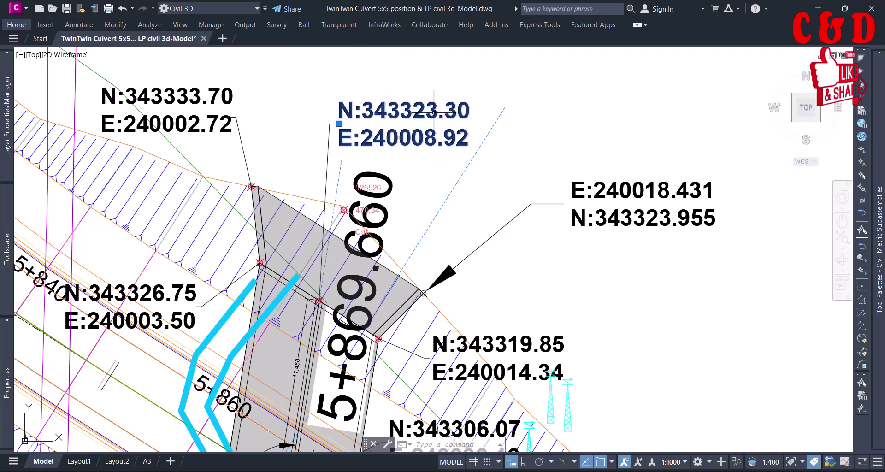
key(Escape)
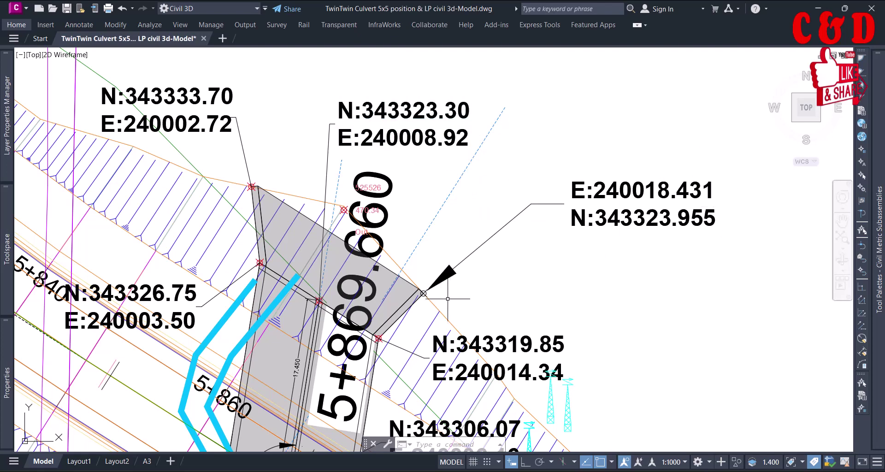
scroll(608, 208, up, 2)
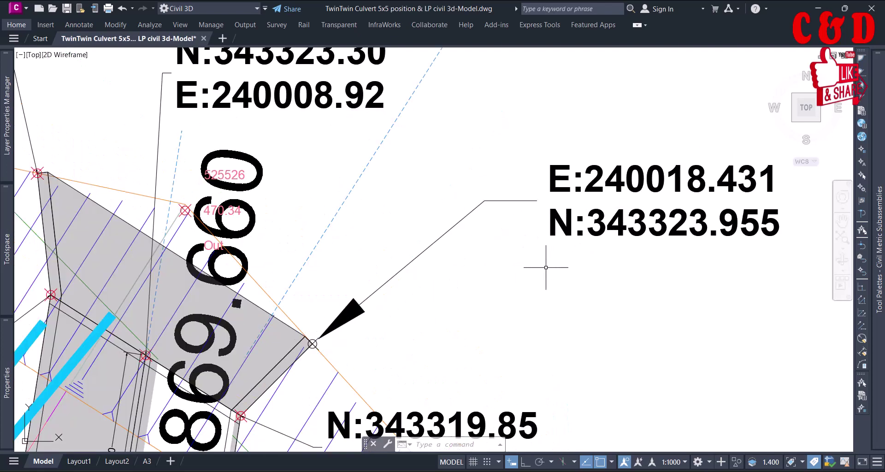
middle_drag(490, 289, 450, 293)
scroll(443, 279, up, 2)
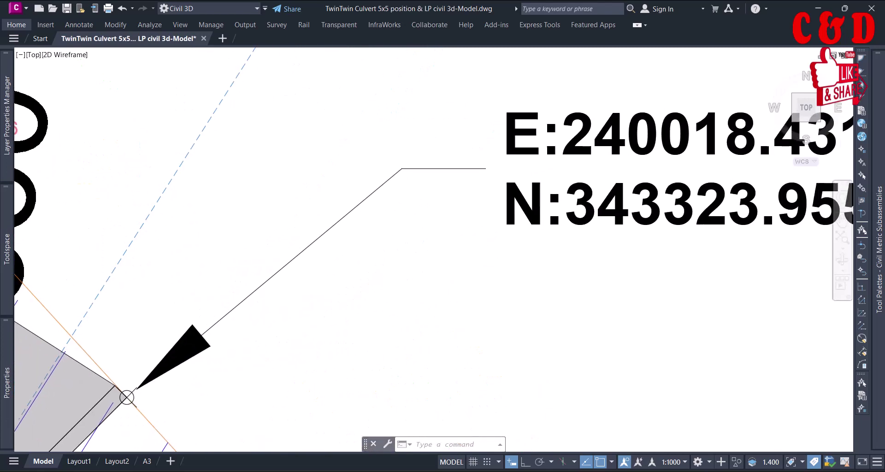
scroll(376, 280, down, 3)
middle_drag(364, 300, 388, 239)
scroll(241, 304, up, 1)
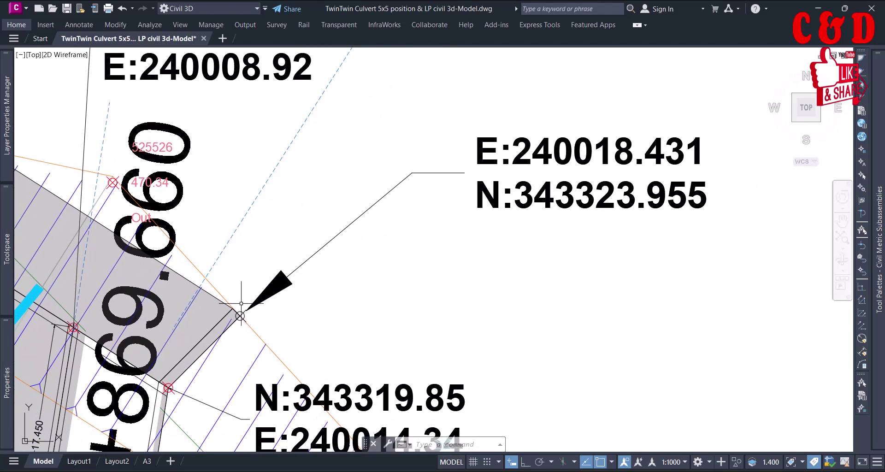
Examine how the corner label's leader arrowhead meets the point marker.
click(256, 303)
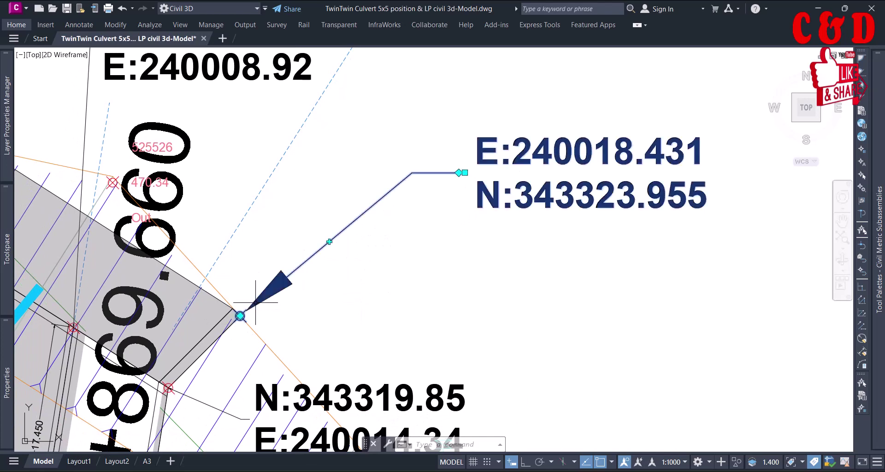
scroll(249, 309, up, 3)
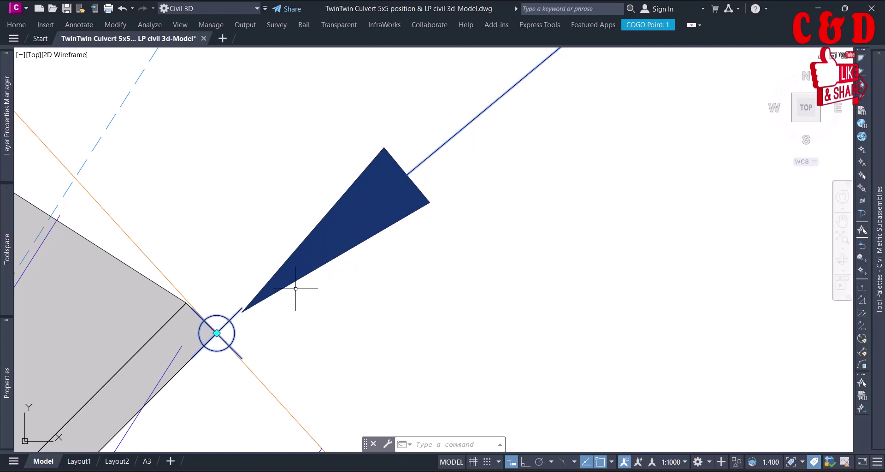
scroll(295, 288, down, 2)
scroll(295, 289, down, 1)
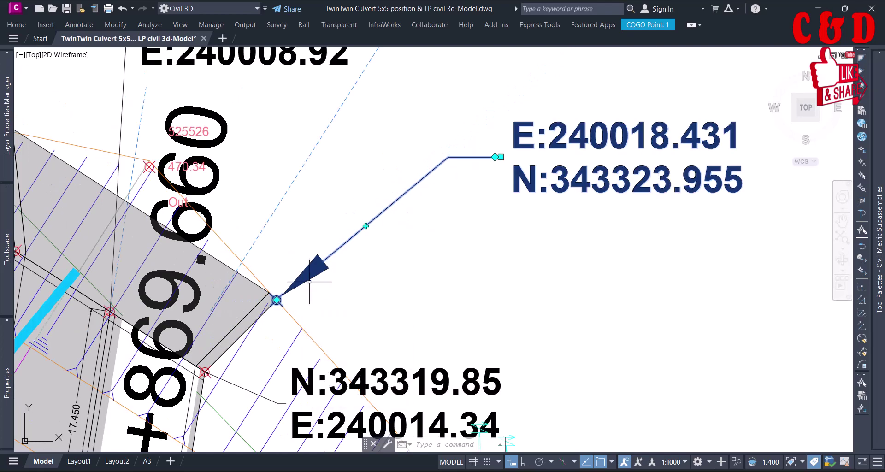
middle_drag(365, 270, 375, 324)
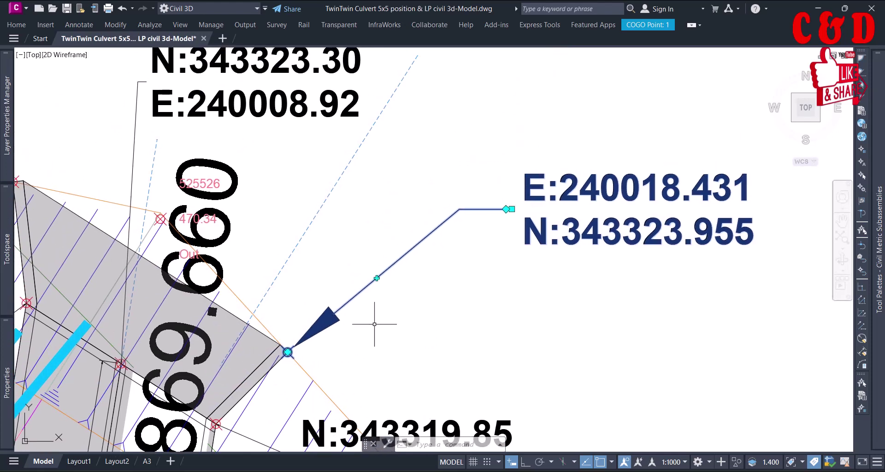
scroll(374, 324, down, 2)
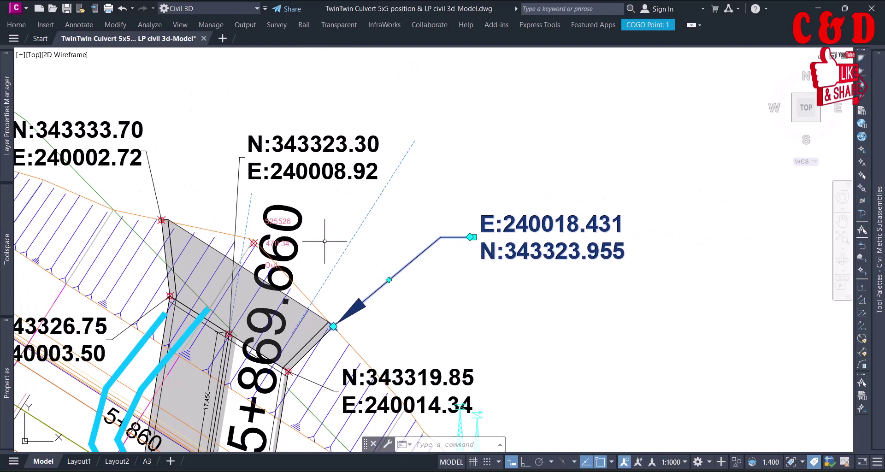
key(Escape)
scroll(367, 306, up, 2)
mouse_move(367, 306)
middle_down()
mouse_move(461, 282)
mouse_move(451, 251)
middle_up()
Open the properties of the _All Points point group.
mouse_move(7, 249)
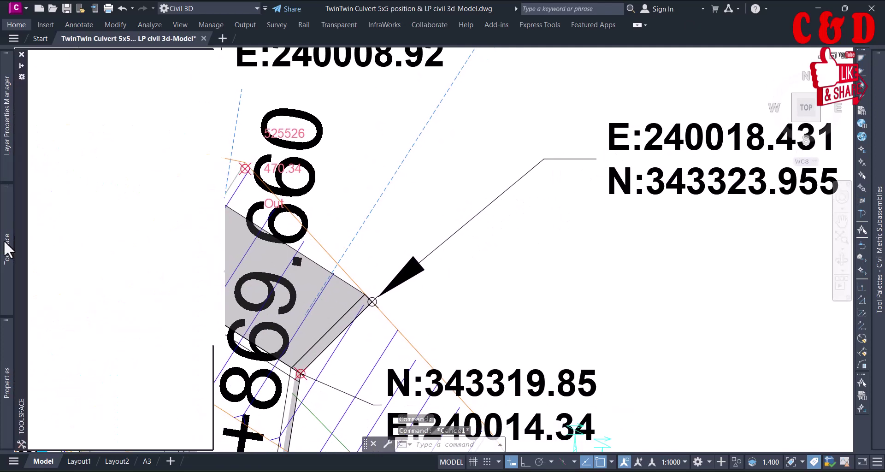
click(95, 119)
right_click(88, 122)
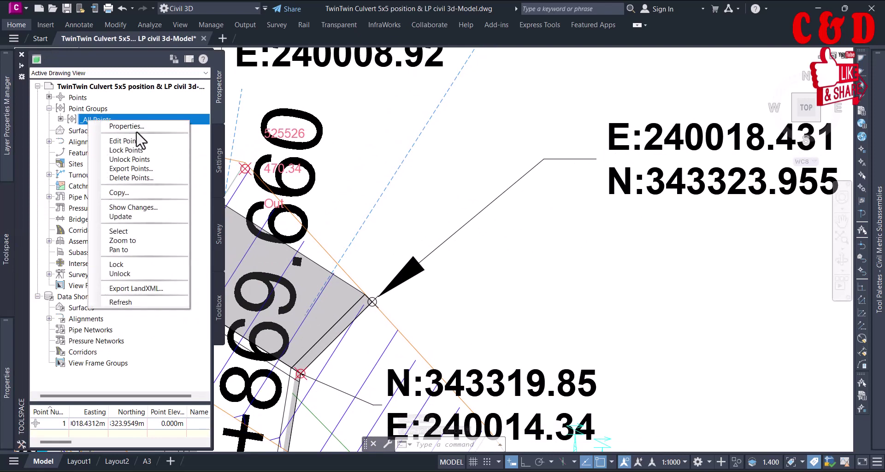
click(126, 126)
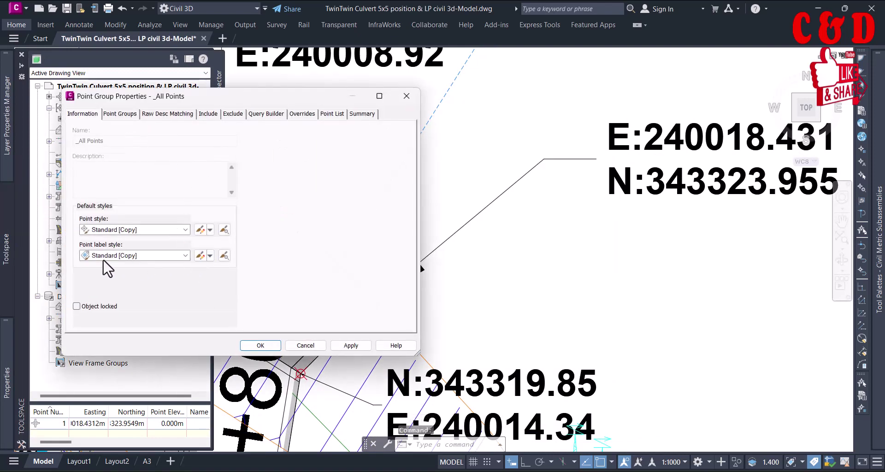
click(199, 256)
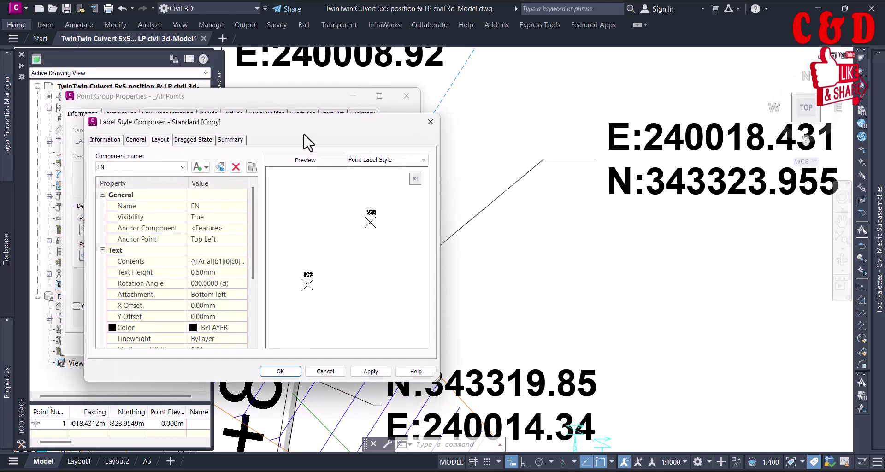
drag(279, 133, 234, 131)
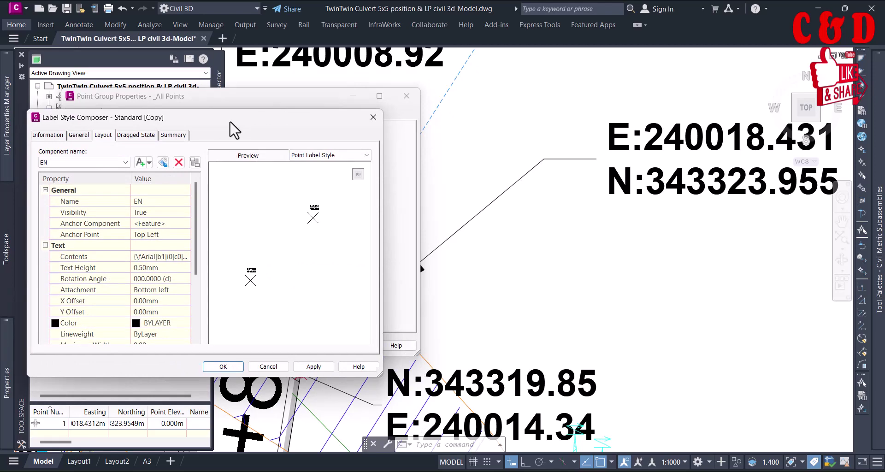
click(272, 367)
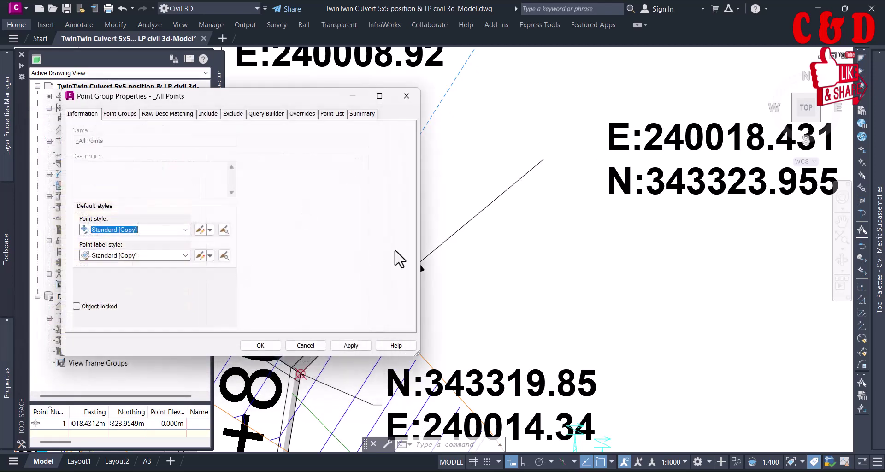
Open the _All Points group's point style for editing and expand the marker settings in its summary.
drag(308, 97, 251, 36)
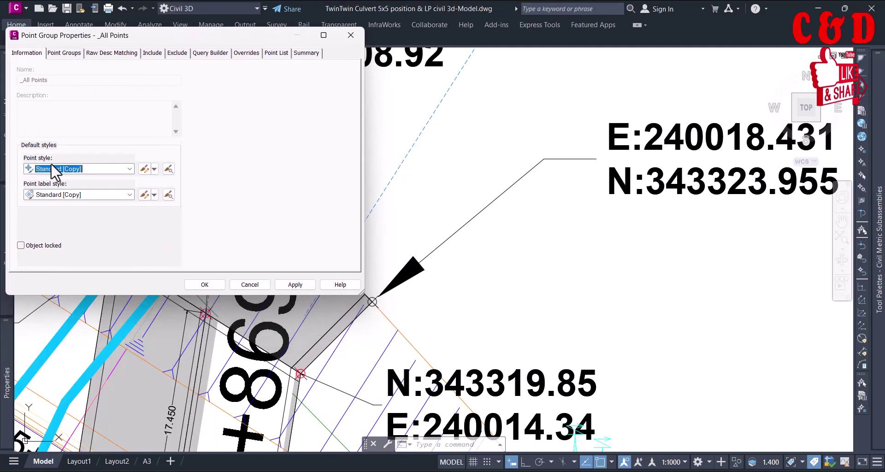
click(144, 168)
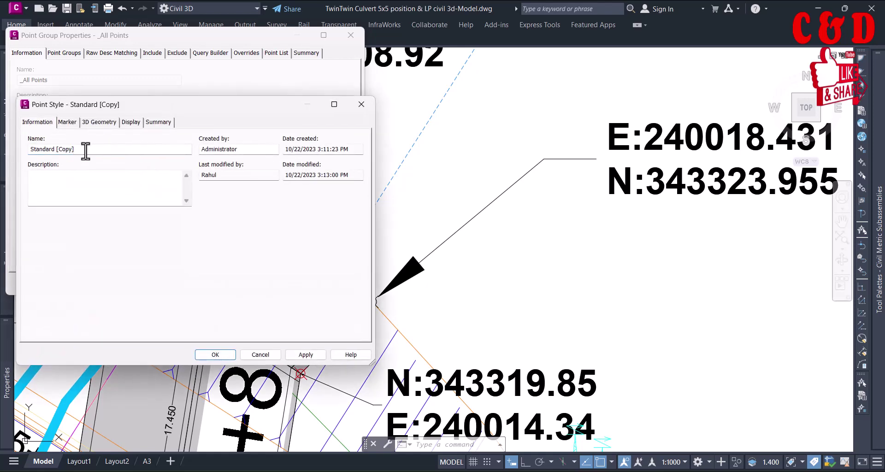
click(85, 149)
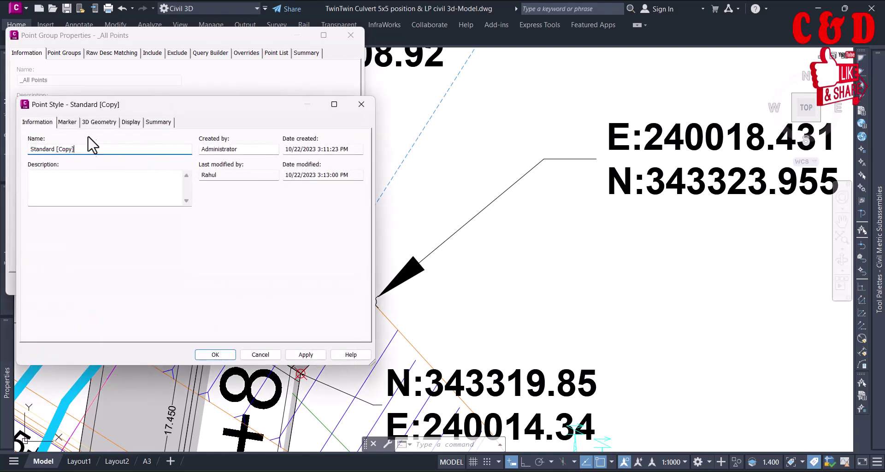
click(157, 122)
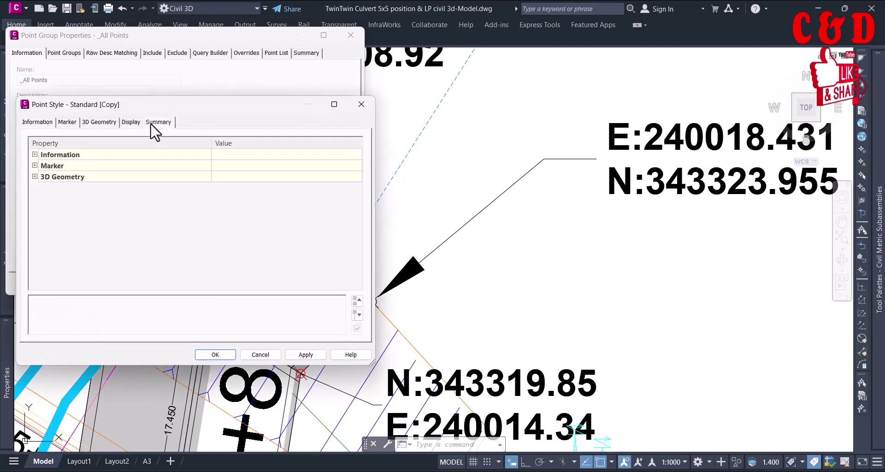
click(35, 166)
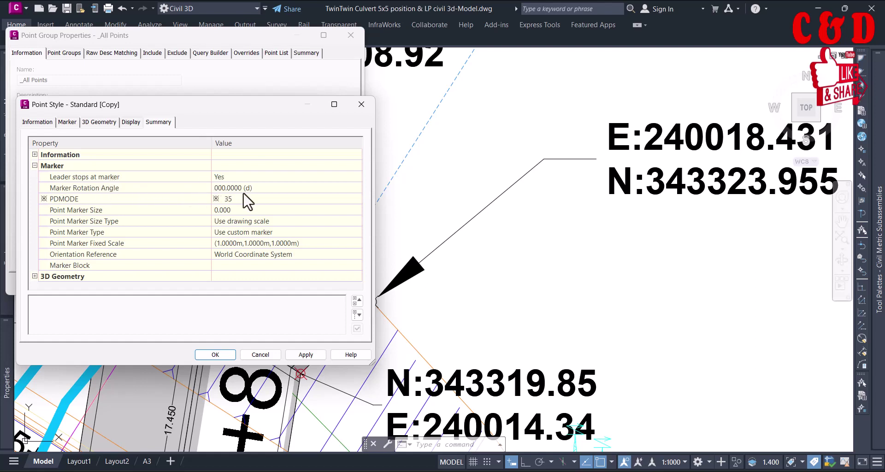
Set Leader stops at marker to No, accept the point style and apply it to the _All Points group.
drag(279, 112, 231, 71)
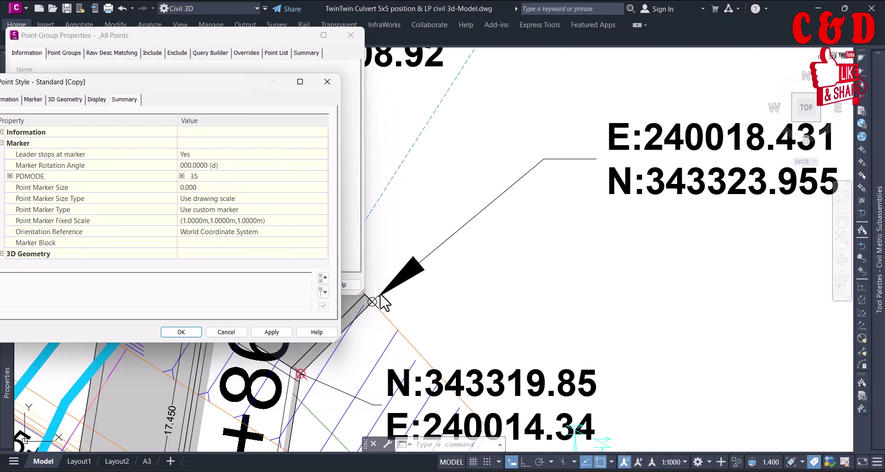
click(220, 155)
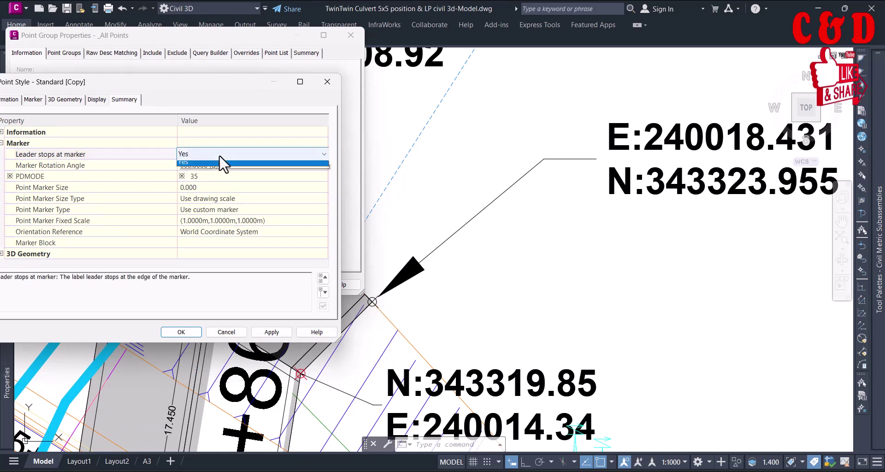
click(217, 170)
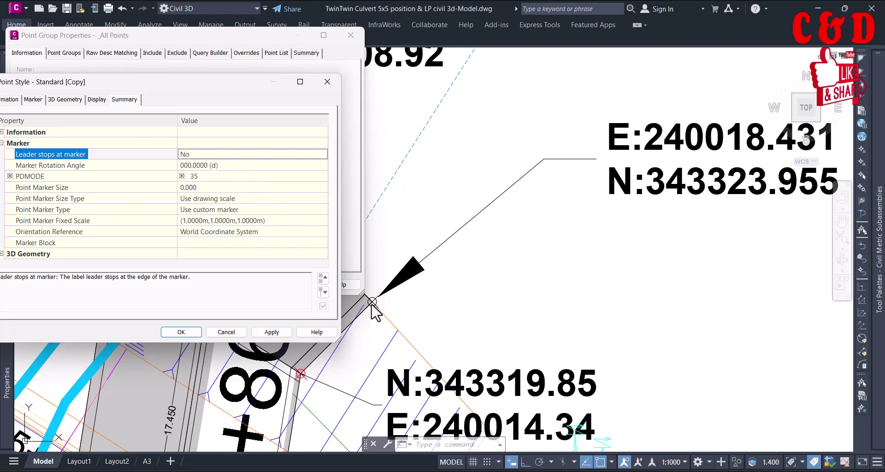
click(267, 329)
click(175, 329)
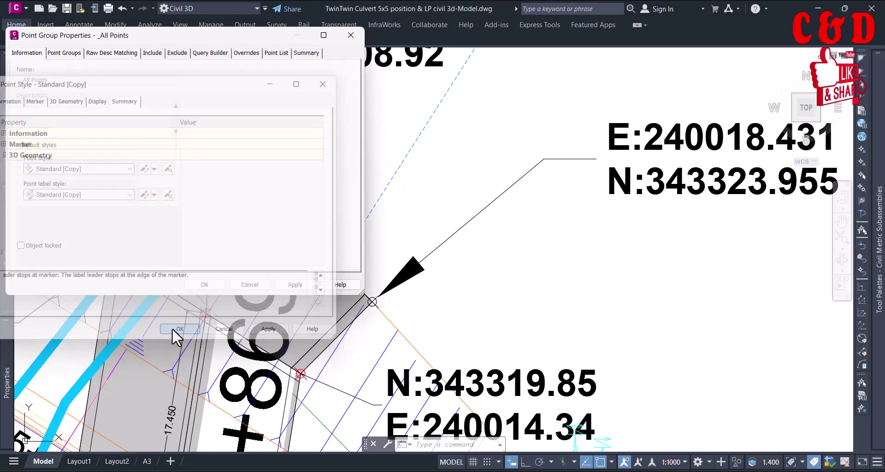
click(293, 286)
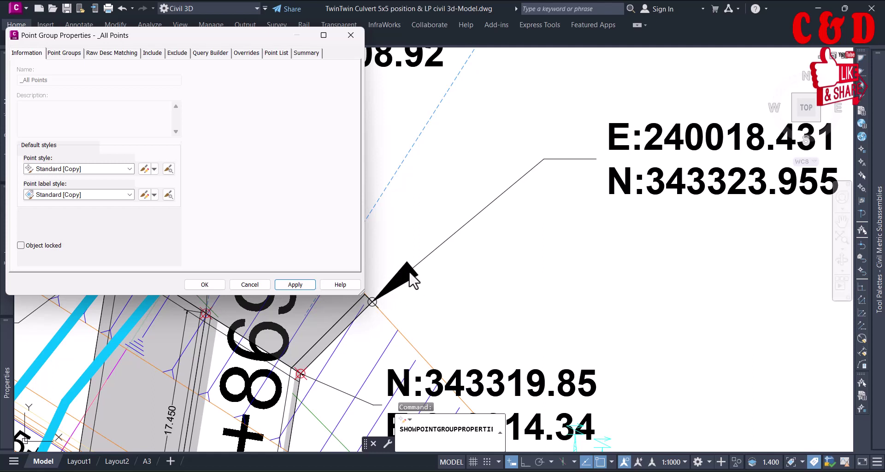
Open the _All Points group's point label style for editing and show its dragged state settings.
click(141, 171)
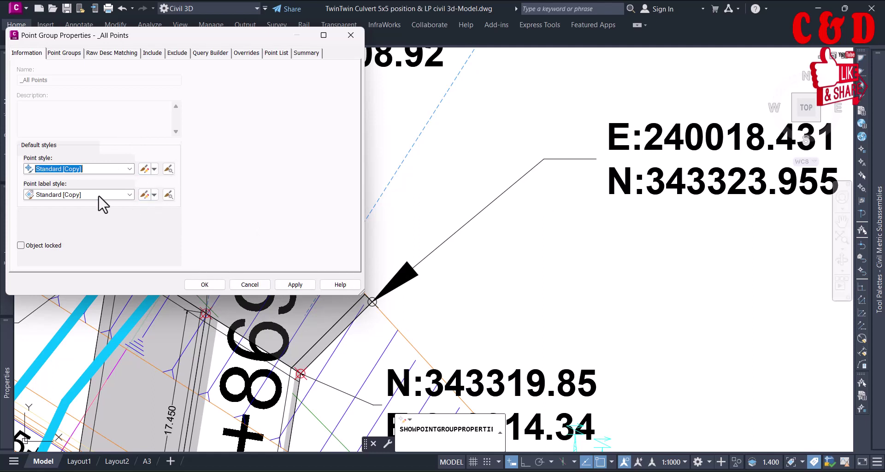
click(144, 196)
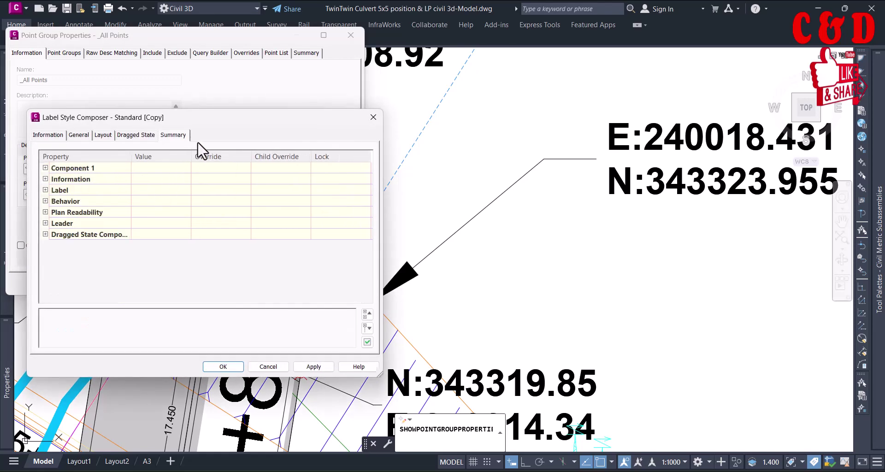
click(45, 168)
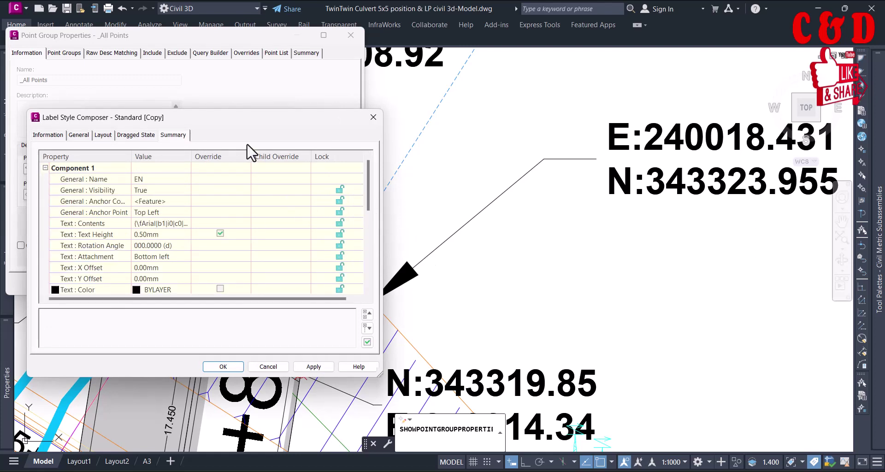
drag(242, 123, 209, 88)
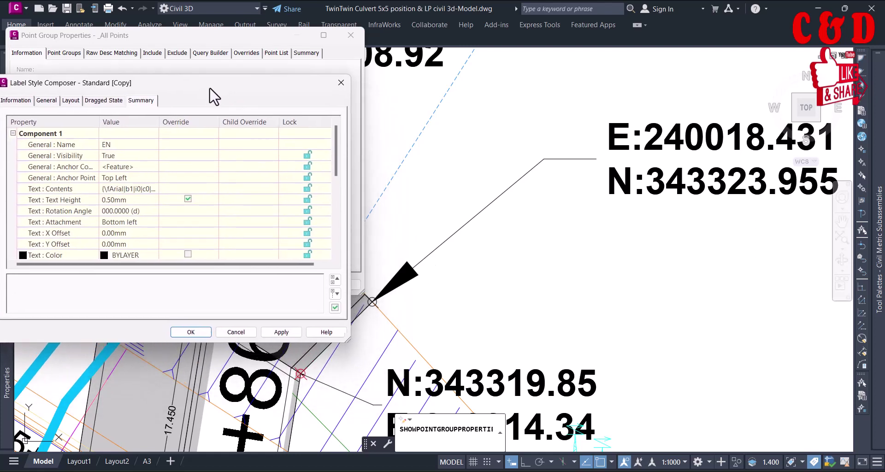
click(121, 106)
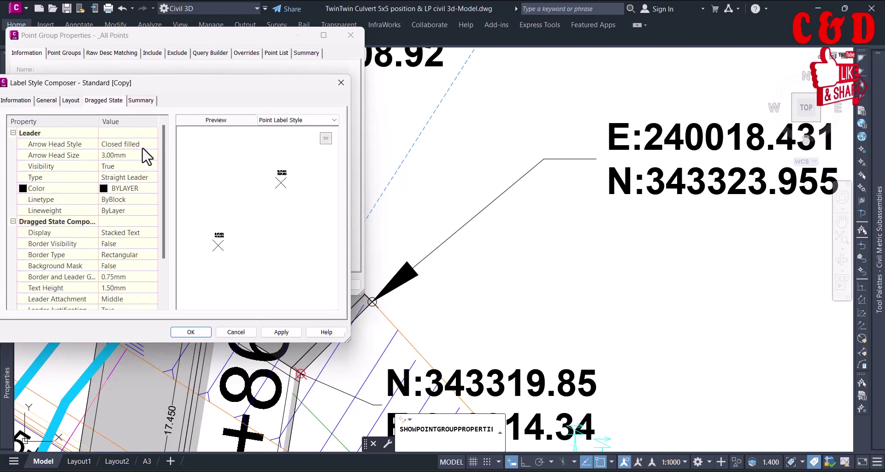
Set the dragged-state leader's arrowhead style to Dot and its arrowhead size to 0.5 mm.
click(142, 148)
click(141, 148)
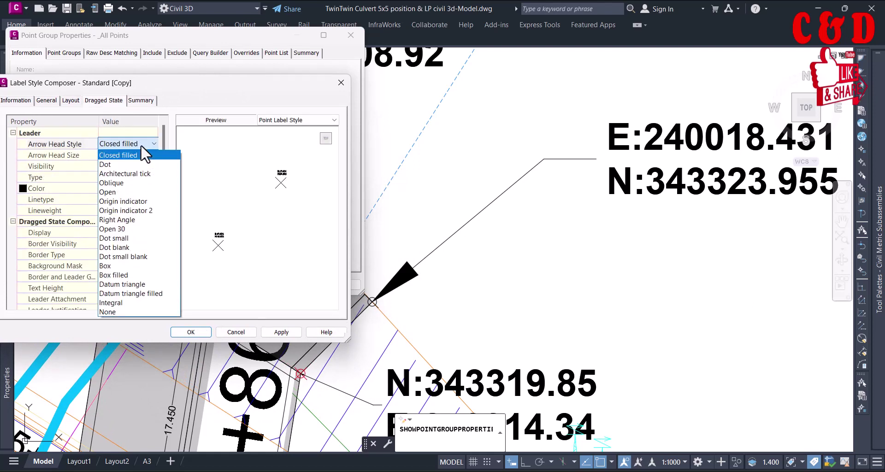
click(105, 167)
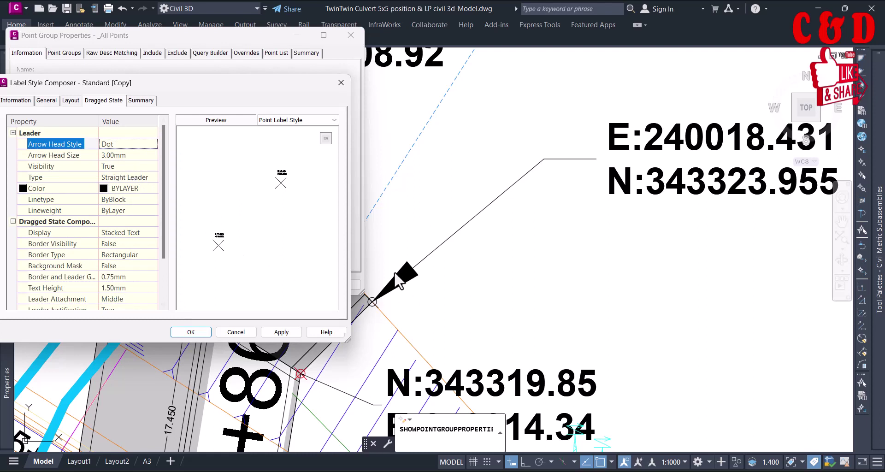
click(111, 156)
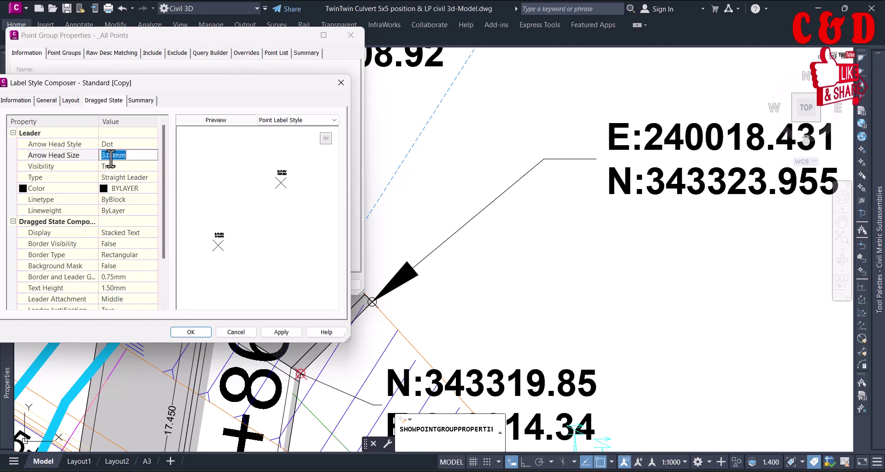
text(0.)
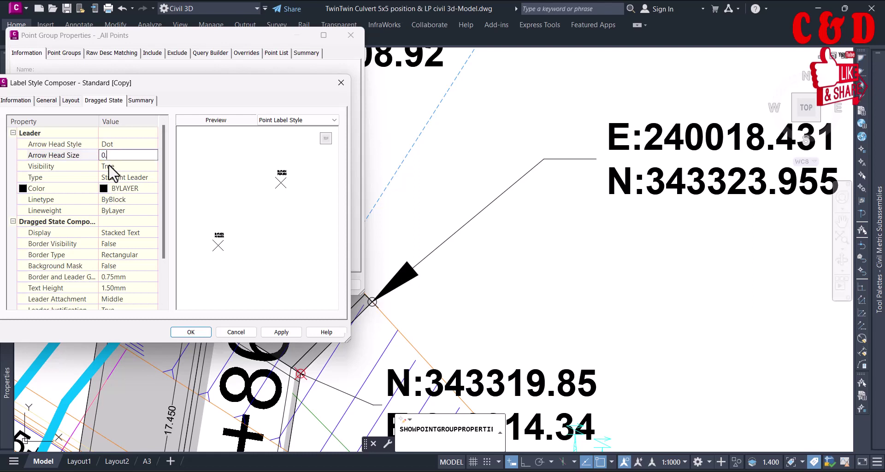
text(5)
key(Return)
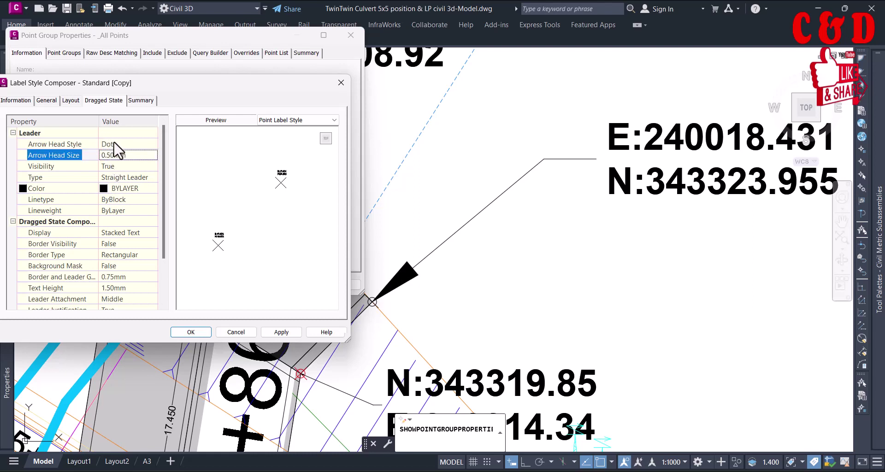
Examine the label style preview, comparing the Point Style and Point Label Style views.
scroll(282, 183, up, 3)
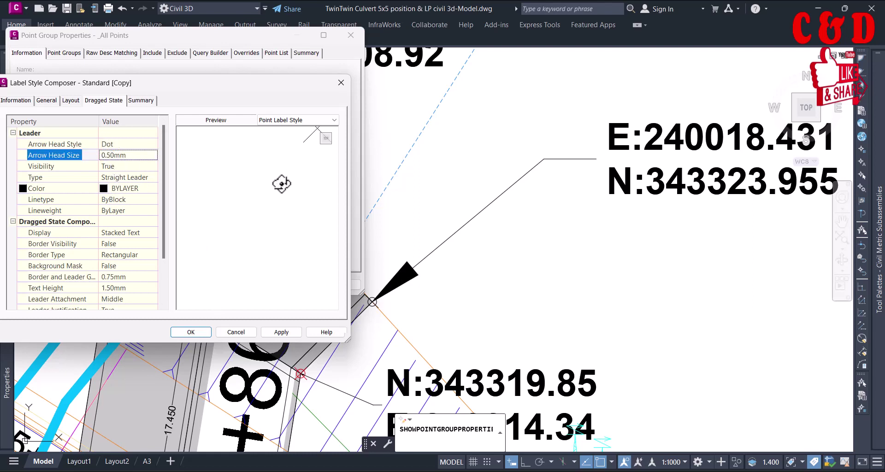
scroll(286, 184, down, 3)
click(286, 128)
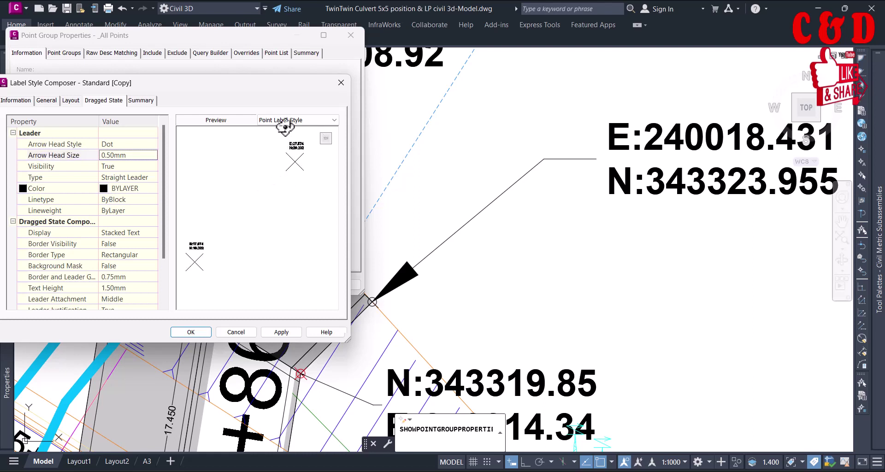
click(283, 120)
click(281, 138)
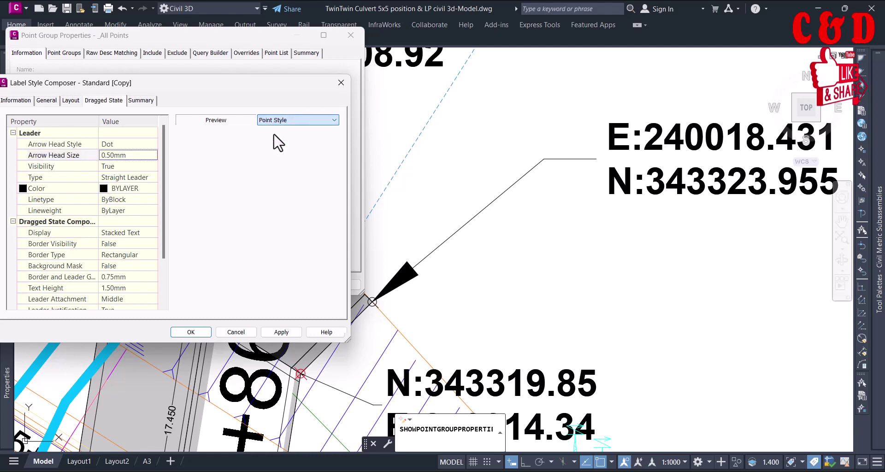
click(283, 121)
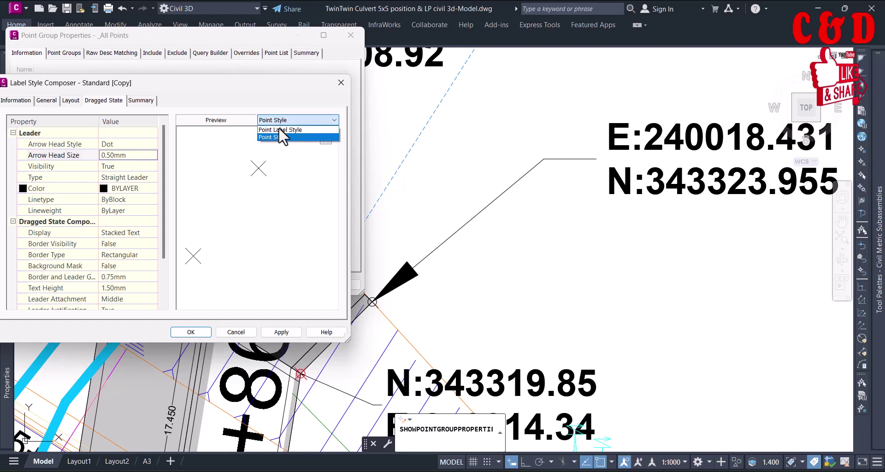
click(280, 129)
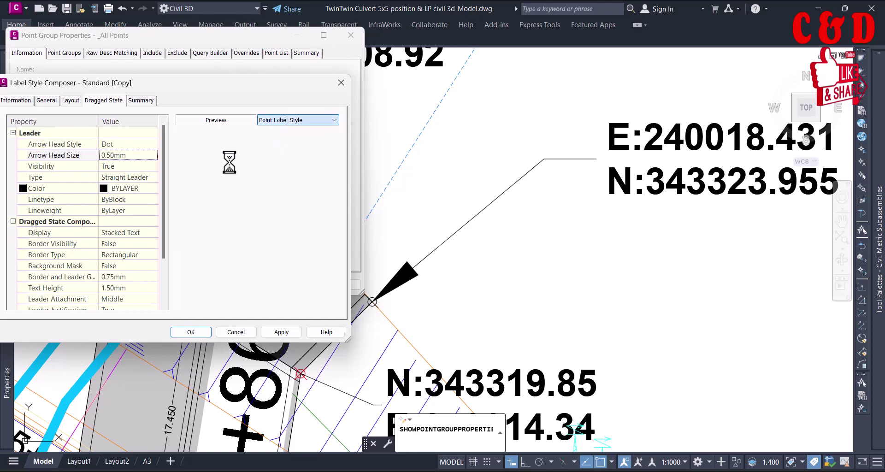
Accept the edited label style, apply it to the _All Points group and close the group's properties.
click(282, 333)
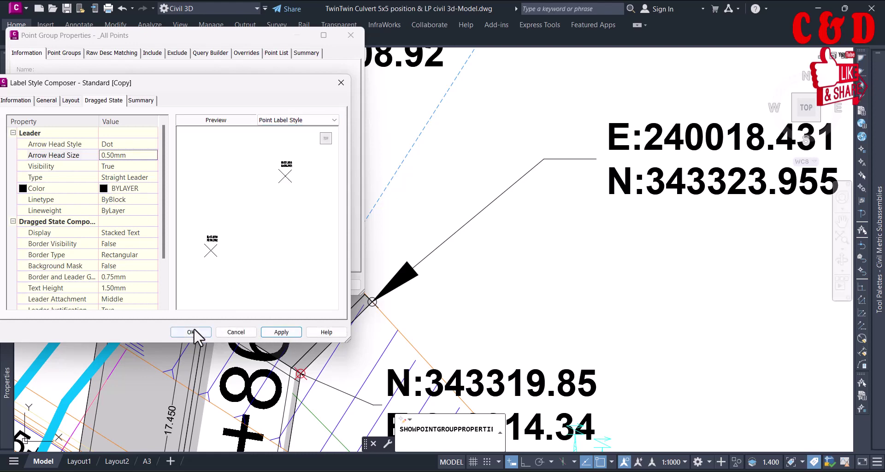
click(193, 328)
click(289, 284)
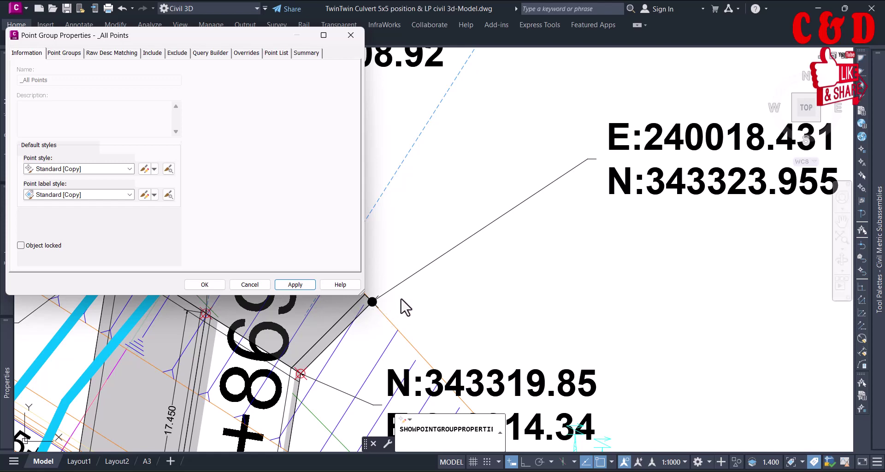
click(204, 285)
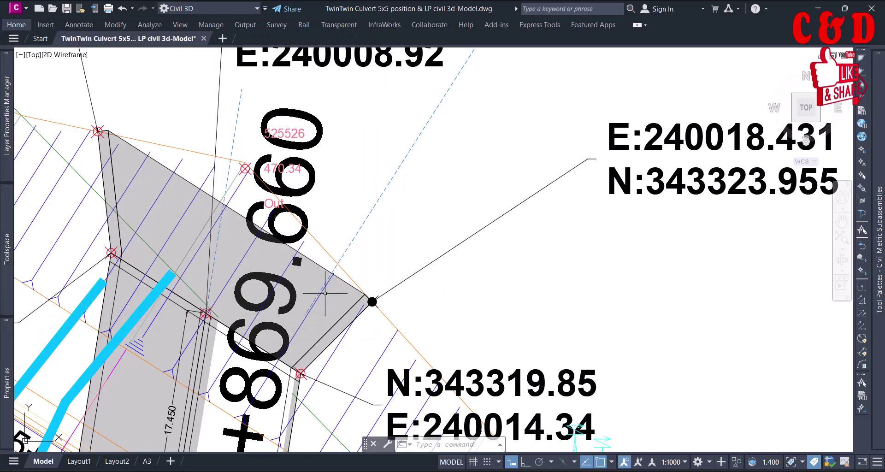
Examine the corner label's dot leader and compare it with the surrounding culvert coordinate labels.
scroll(326, 293, down, 5)
scroll(401, 345, up, 4)
middle_drag(455, 262, 450, 313)
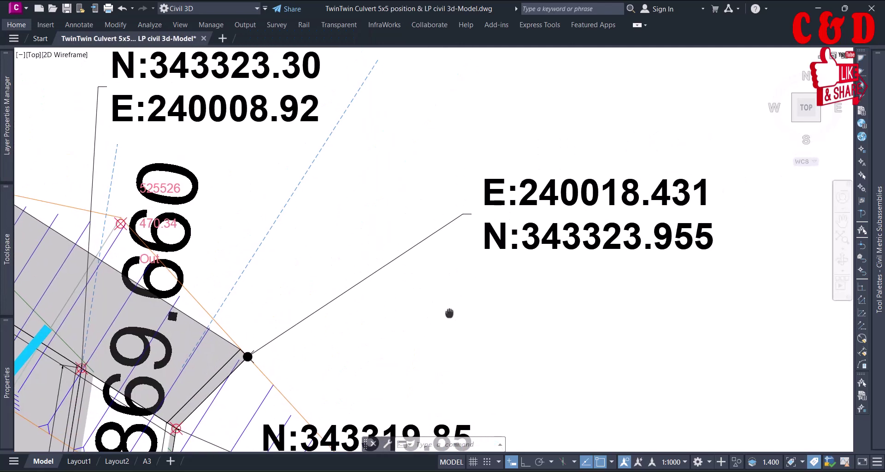
middle_drag(376, 306, 388, 294)
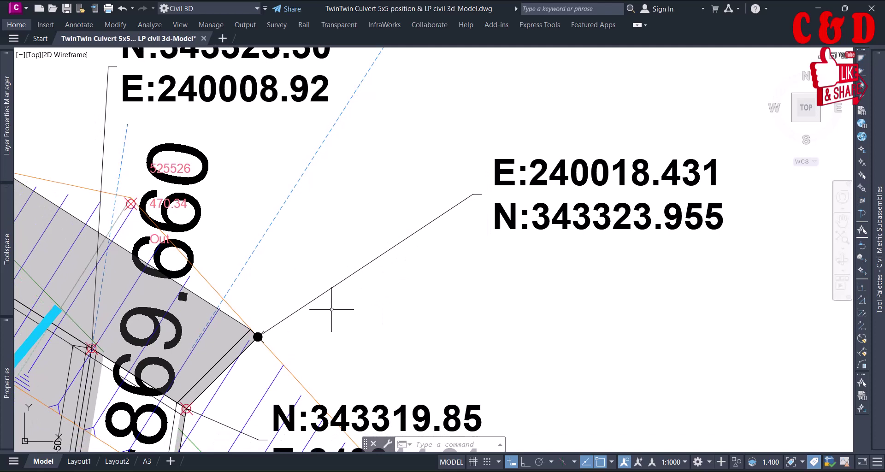
scroll(331, 309, down, 2)
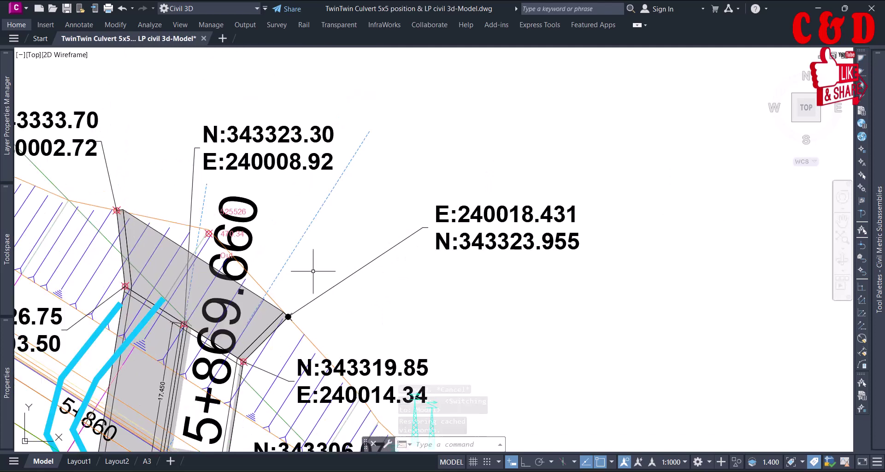
Switch to the A3 layout and bring the culvert plan viewport into view.
click(147, 461)
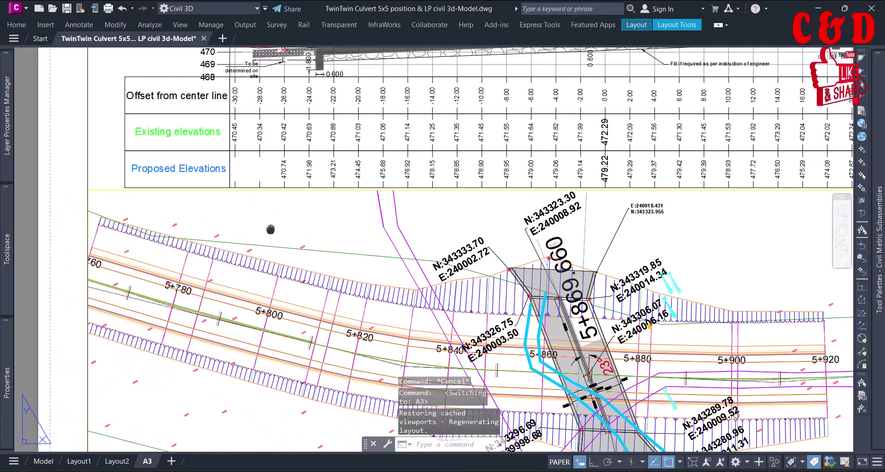
mouse_move(269, 234)
middle_down()
mouse_move(281, 239)
mouse_move(269, 237)
middle_up()
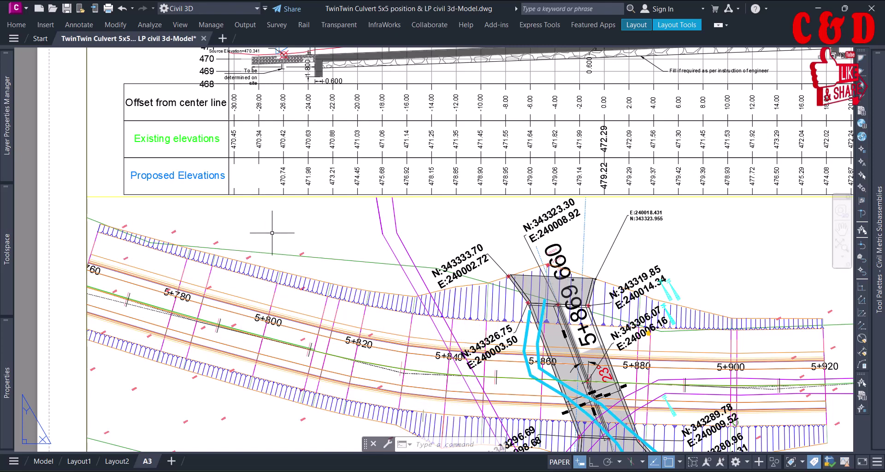
mouse_move(271, 233)
middle_down()
mouse_move(282, 235)
mouse_move(192, 182)
mouse_move(229, 190)
middle_up()
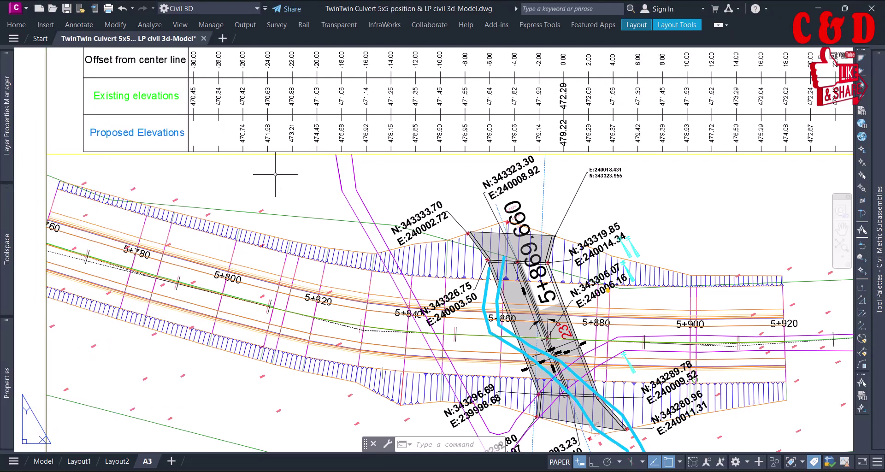
click(39, 241)
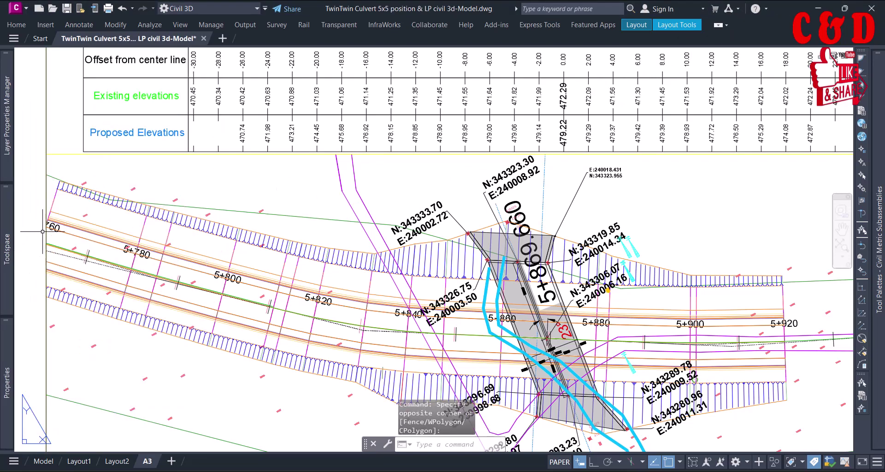
click(637, 24)
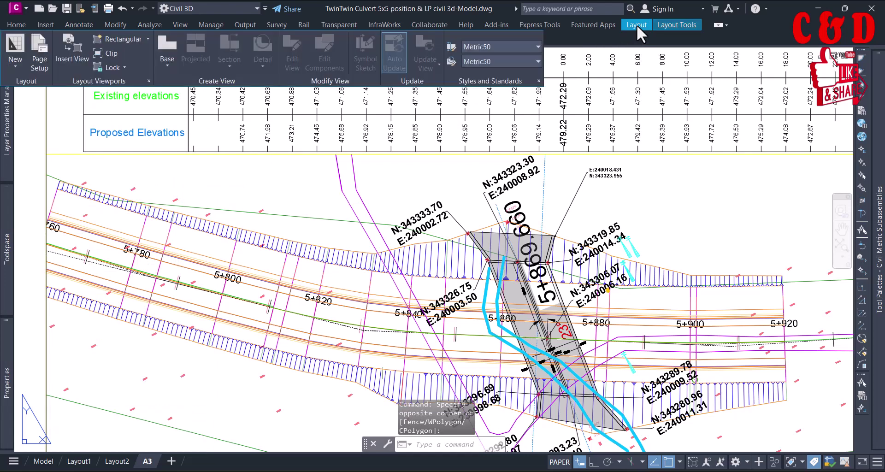
click(637, 23)
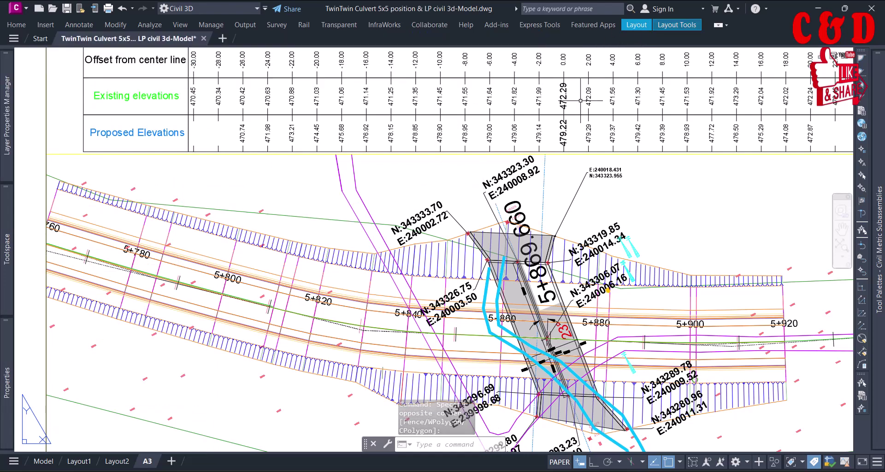
Insert the built-in Arrow1 north arrow for the plan viewport, placing it in the blank area above station 5+800 with object snap off.
click(683, 26)
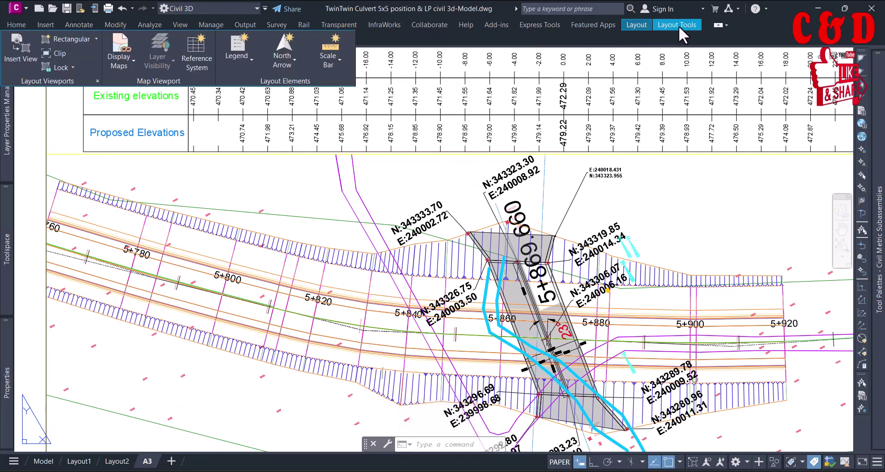
click(291, 64)
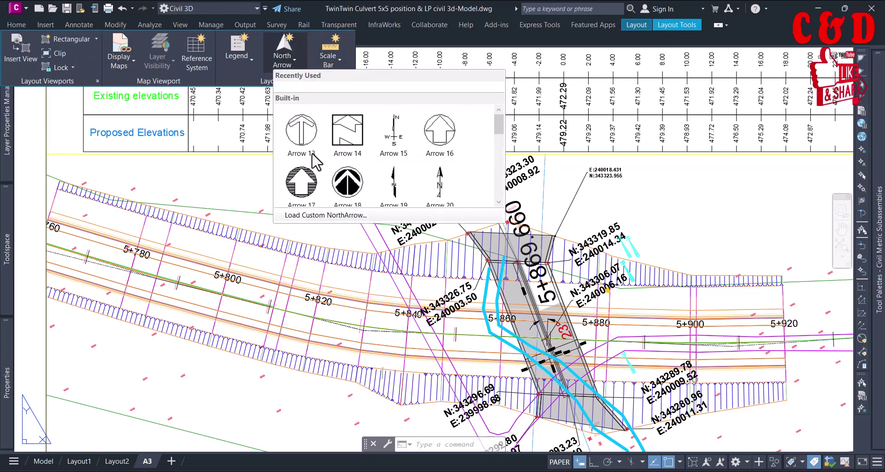
drag(500, 131, 507, 170)
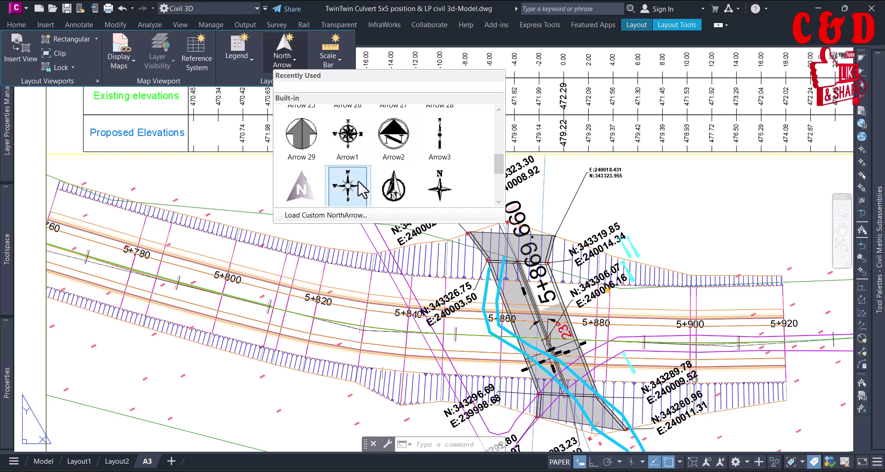
click(349, 143)
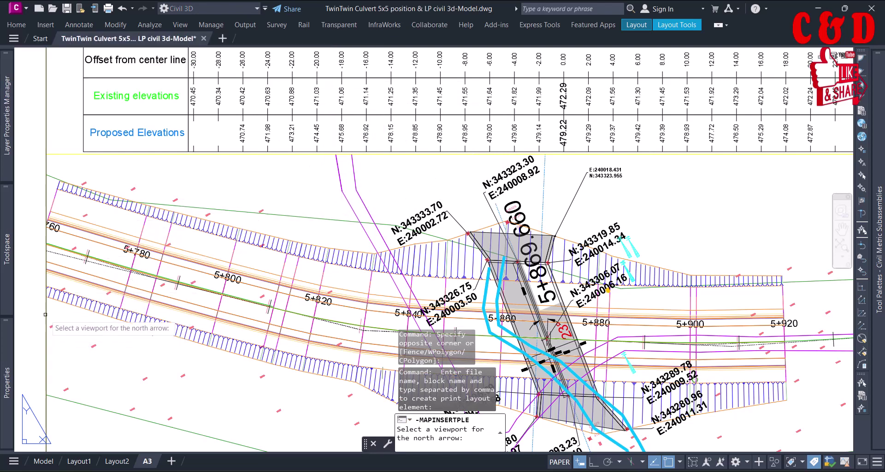
click(46, 163)
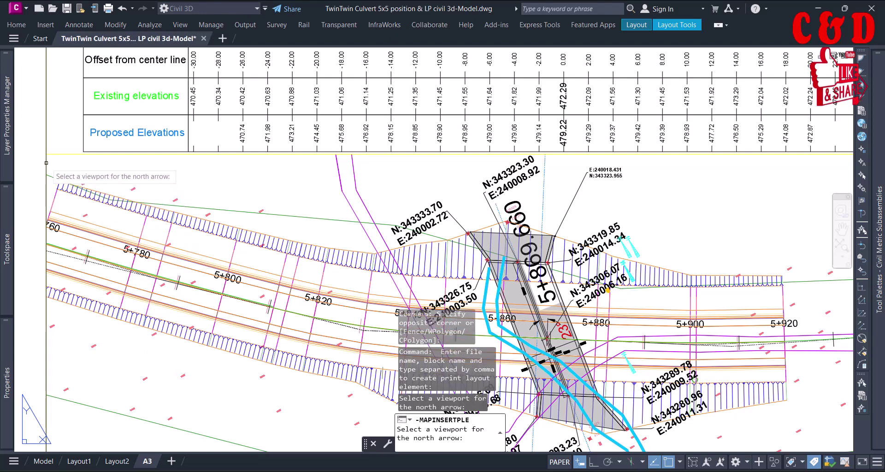
click(70, 154)
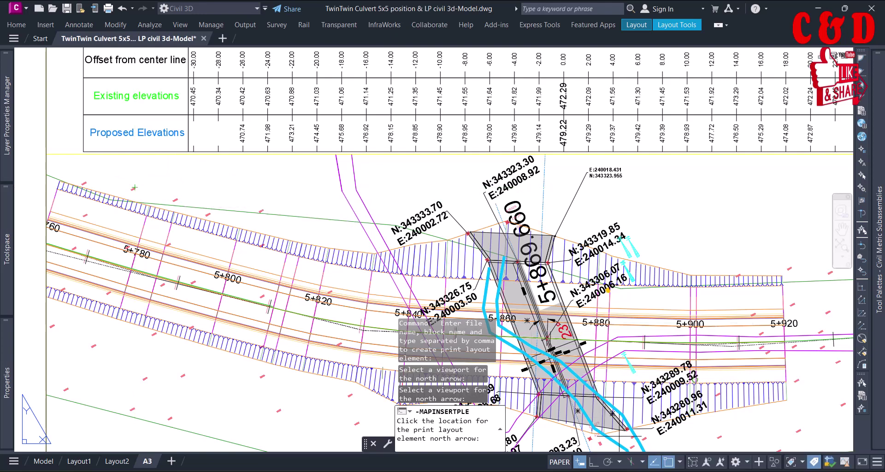
click(670, 462)
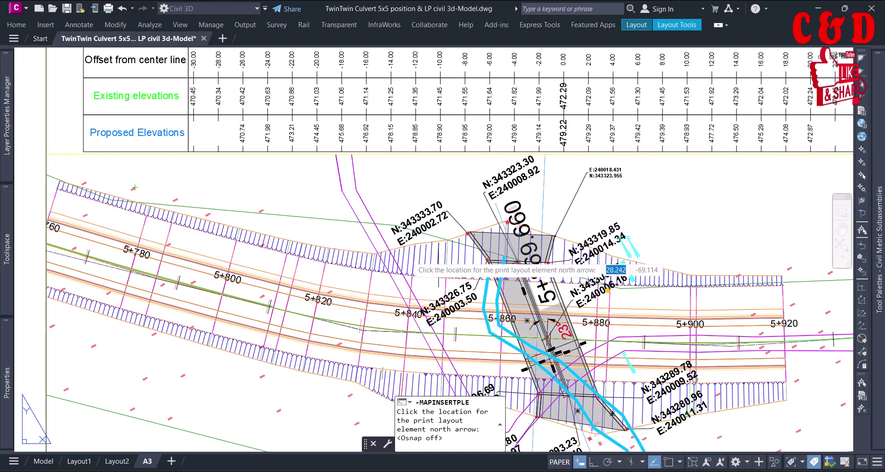
click(237, 198)
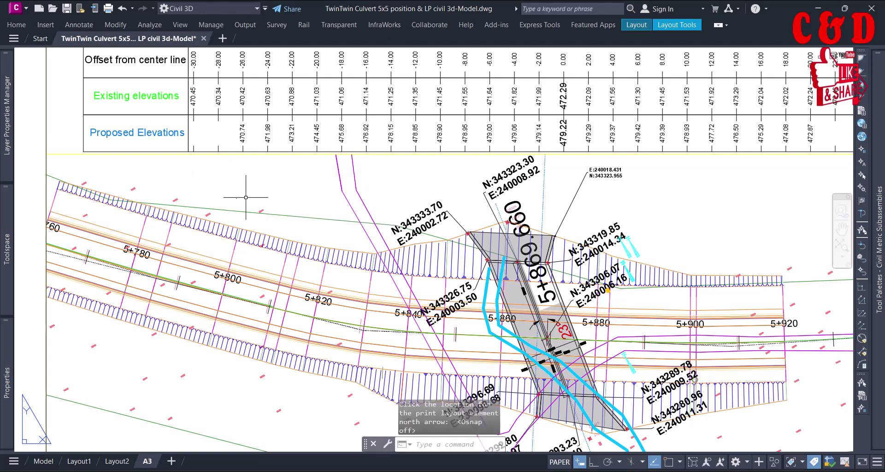
Examine the newly inserted north arrow's block scale and rotation, and inspect the tiny symbol up close.
click(230, 194)
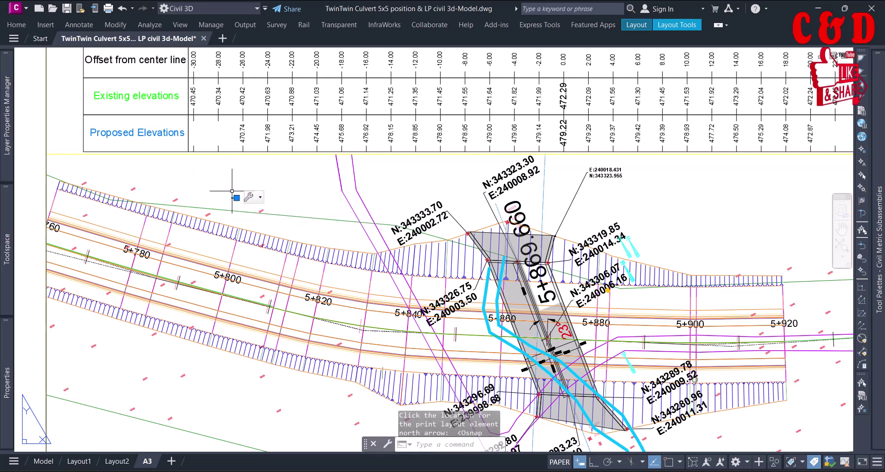
mouse_move(246, 203)
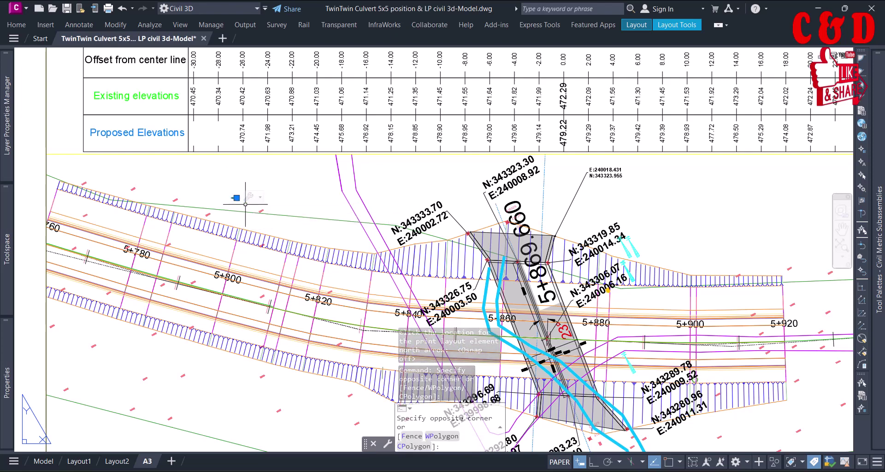
click(244, 203)
mouse_move(12, 375)
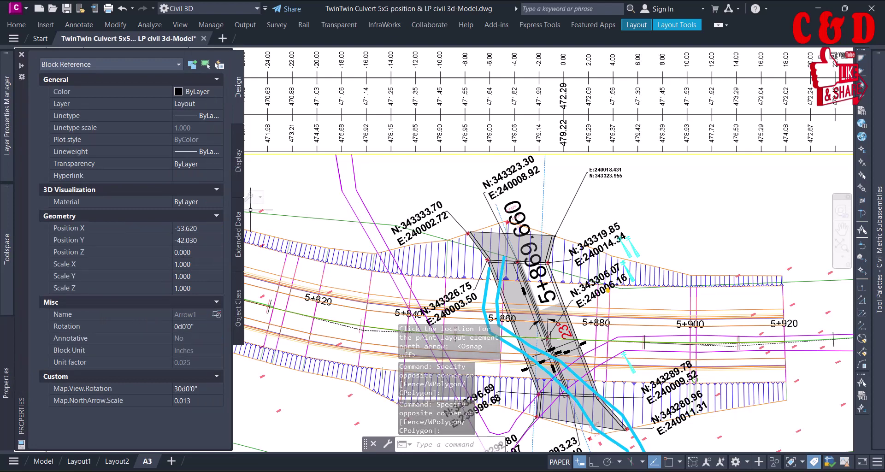
click(290, 182)
click(237, 192)
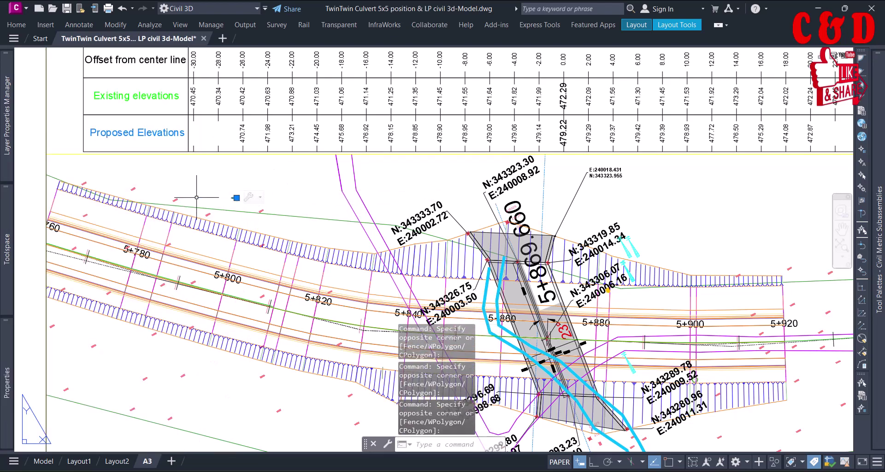
scroll(198, 192, up, 6)
scroll(291, 200, up, 6)
mouse_move(326, 178)
middle_down()
mouse_move(257, 243)
mouse_move(306, 203)
middle_up()
scroll(336, 164, up, 3)
scroll(332, 199, up, 2)
key(Escape)
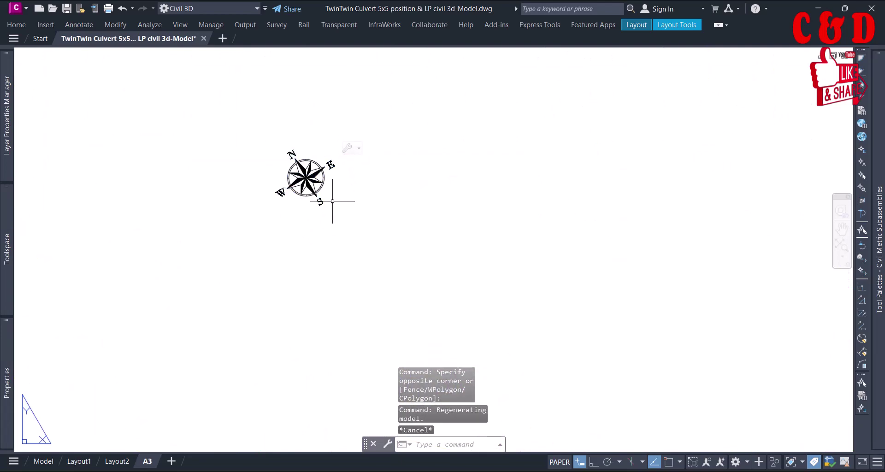
Scale the north arrow about its centre by about 898.6 with object snap on, and move it to the blank area above station 5+780.
click(306, 182)
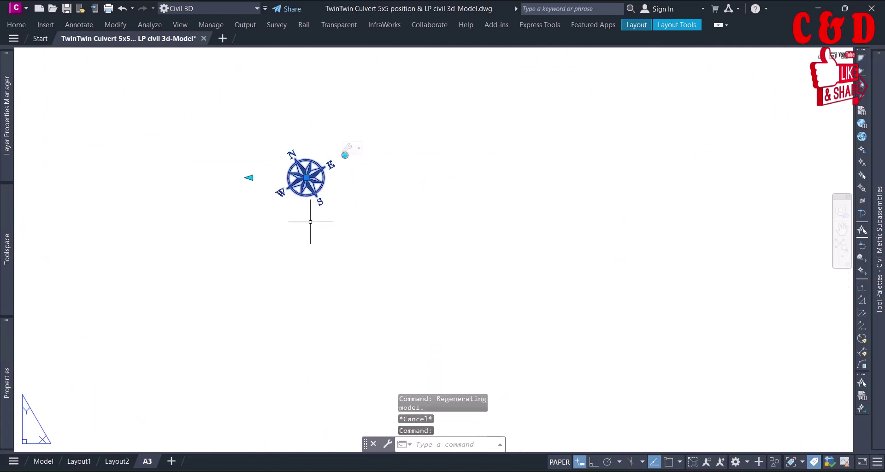
text(sc)
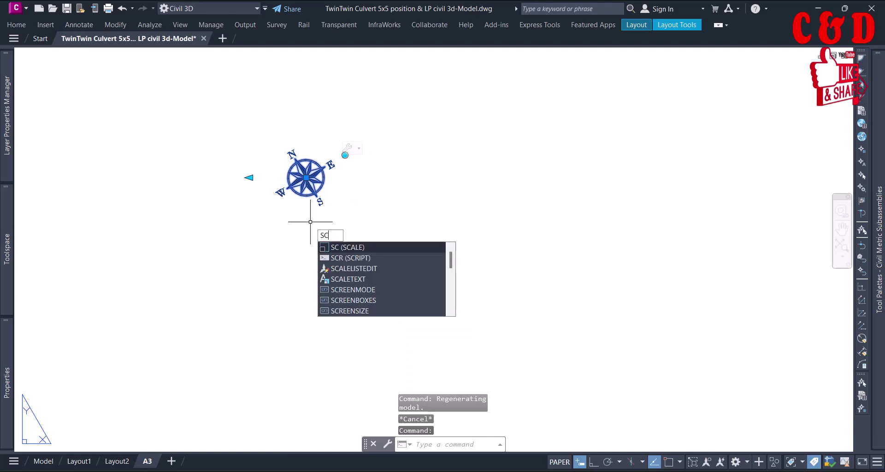
key(Return)
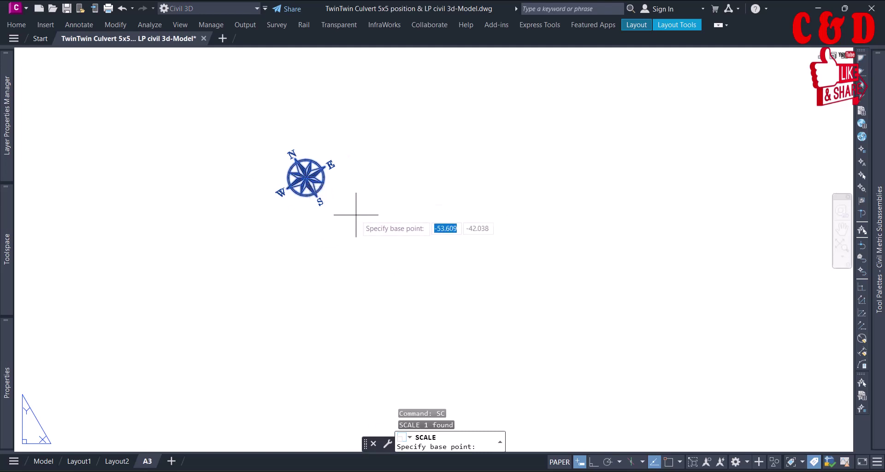
key(F3)
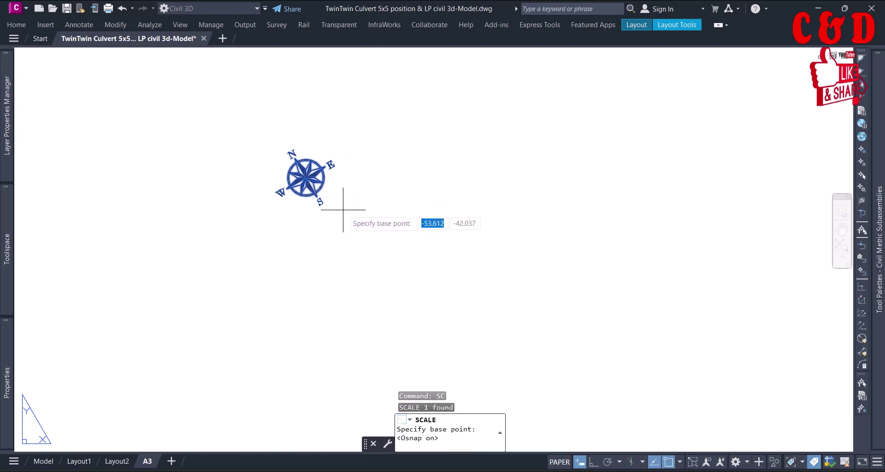
click(307, 177)
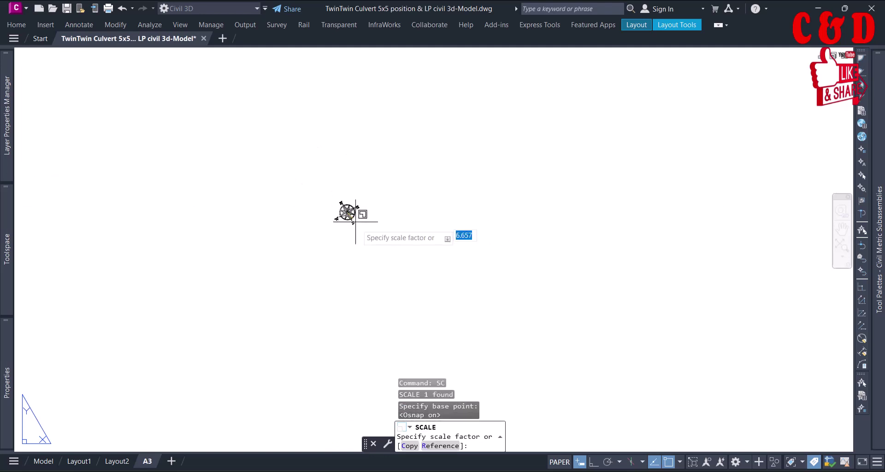
scroll(362, 222, down, 4)
scroll(379, 254, down, 3)
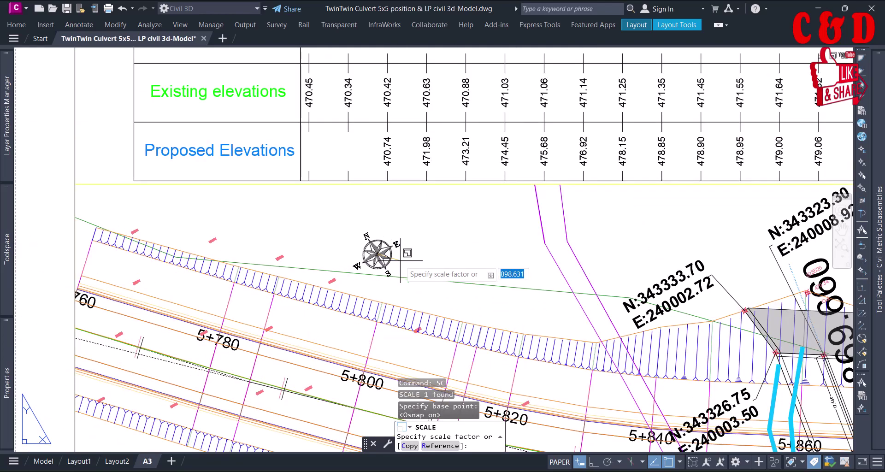
click(400, 261)
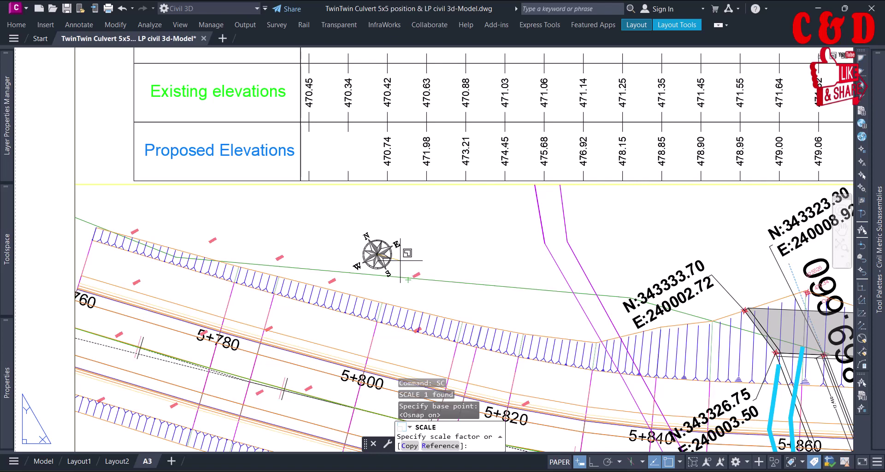
click(377, 254)
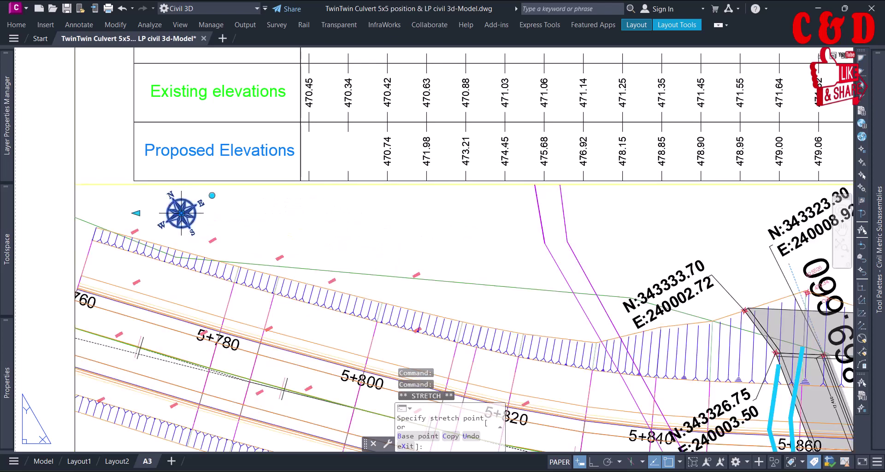
key(Escape)
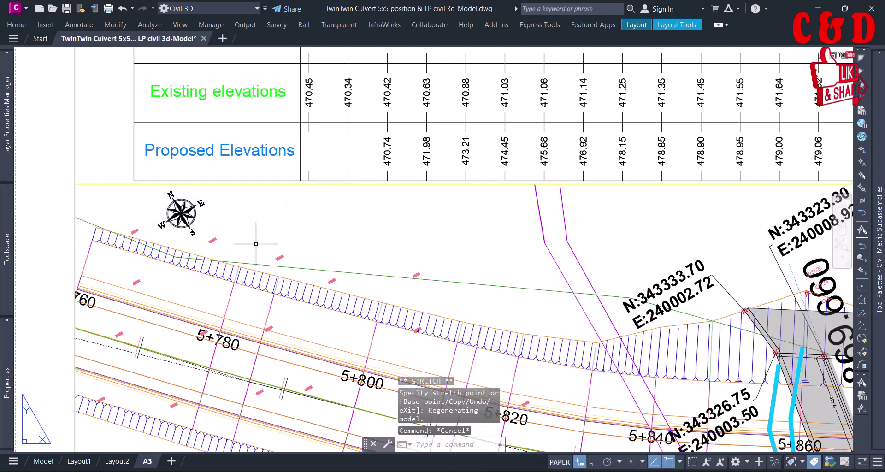
Set the north arrow block's X, Y and Z scale to 900 each and deselect it.
click(183, 215)
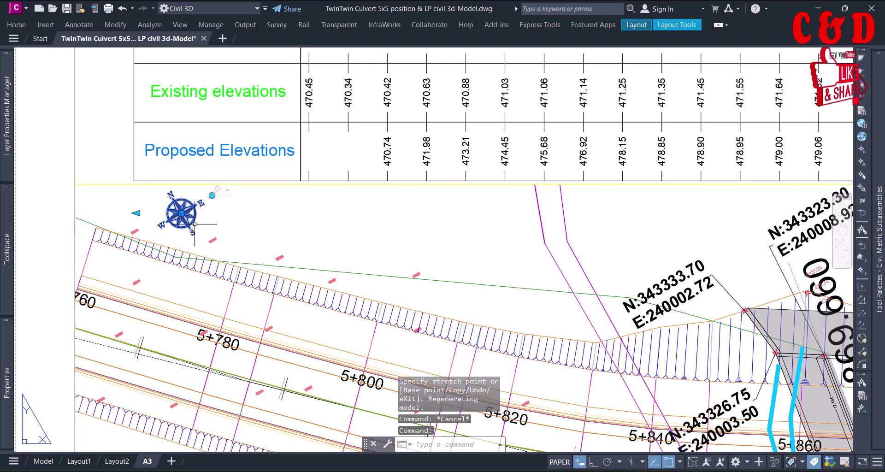
mouse_move(10, 375)
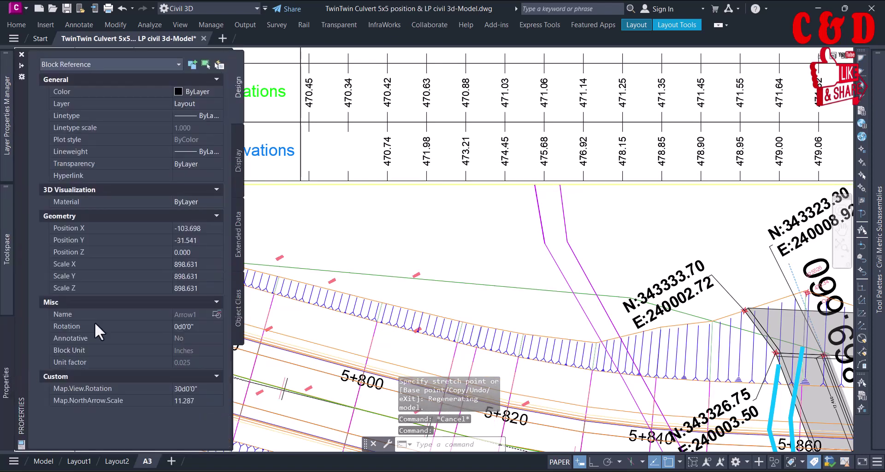
click(187, 263)
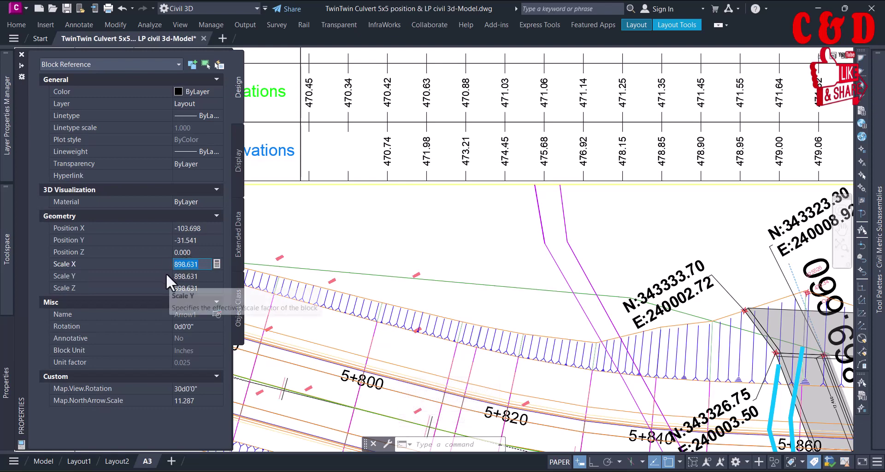
text(900)
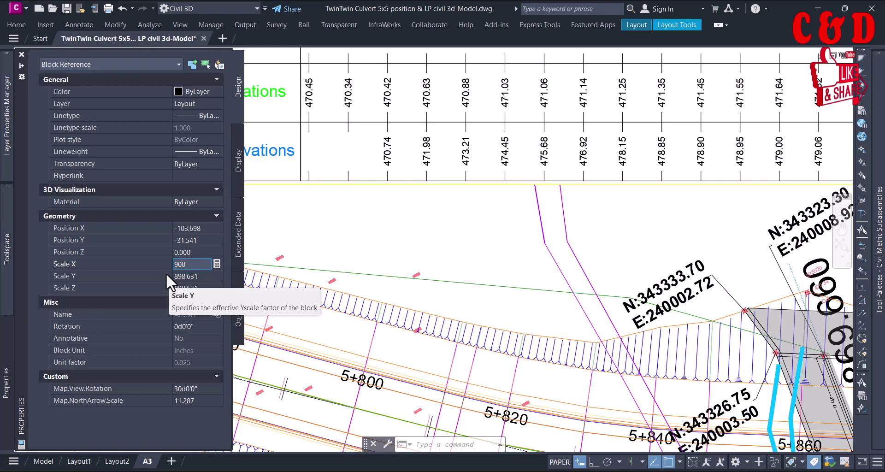
key(Tab)
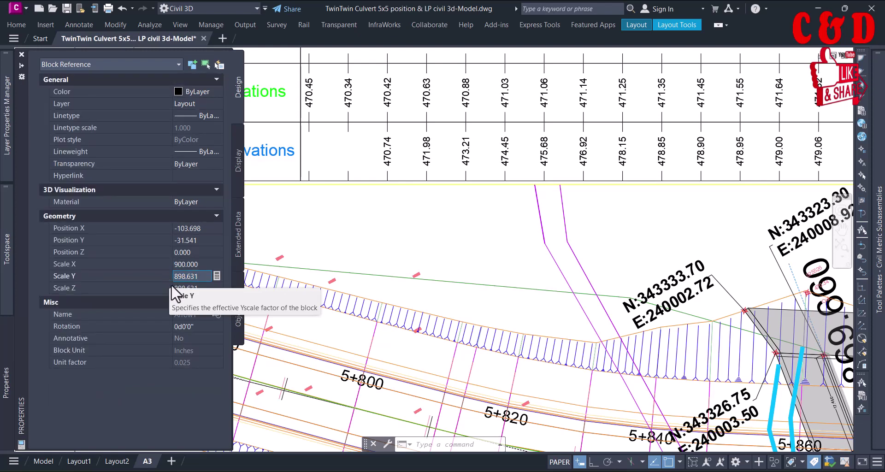
double_click(198, 278)
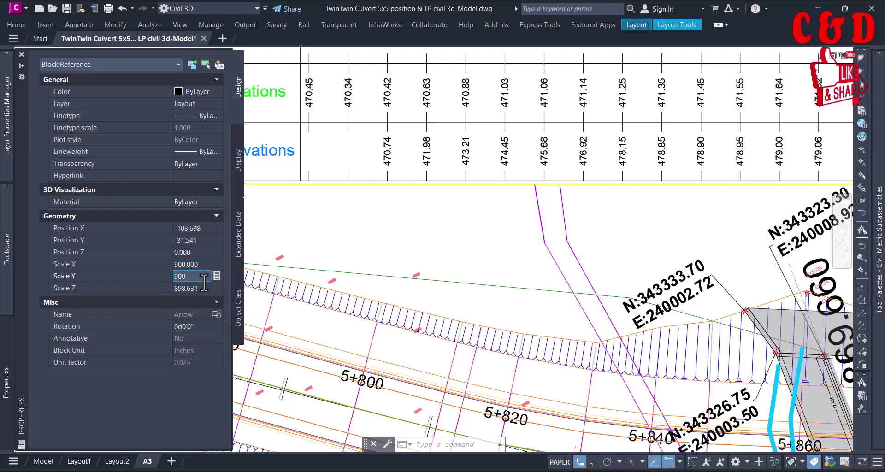
key(Tab)
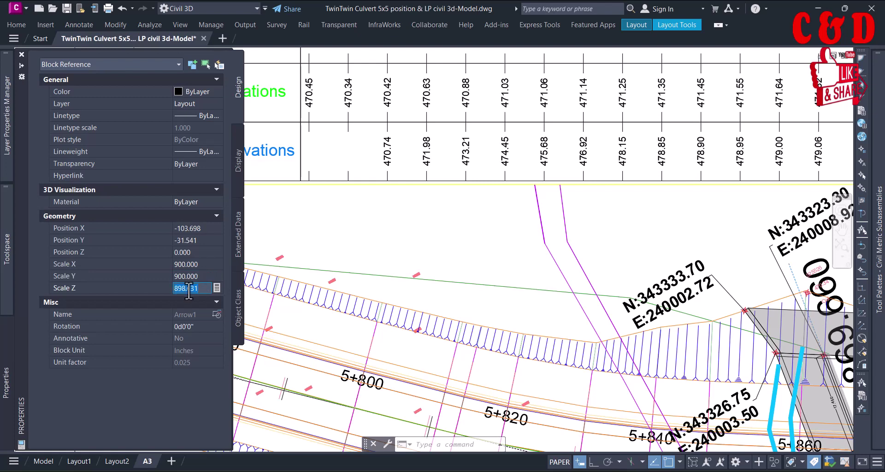
text(900.000)
key(Return)
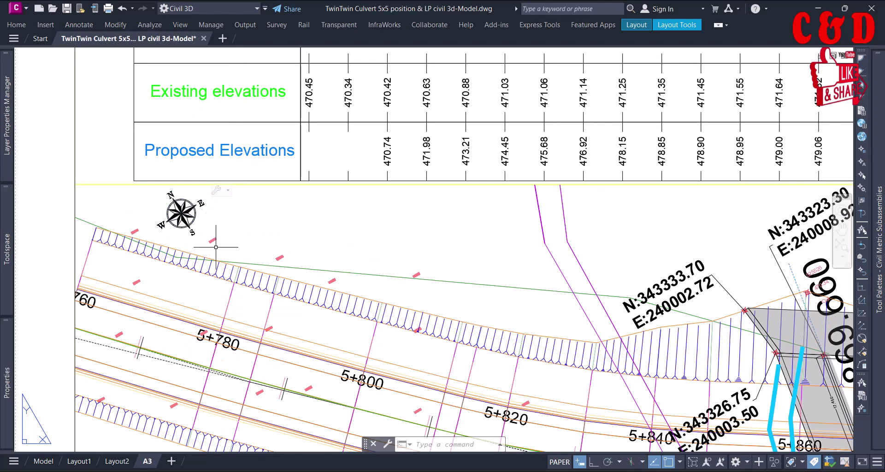
scroll(191, 249, down, 2)
middle_drag(233, 243, 231, 276)
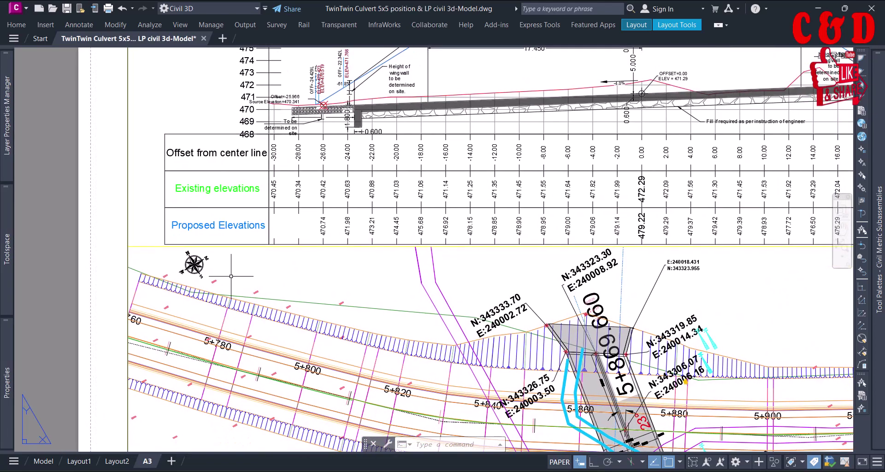